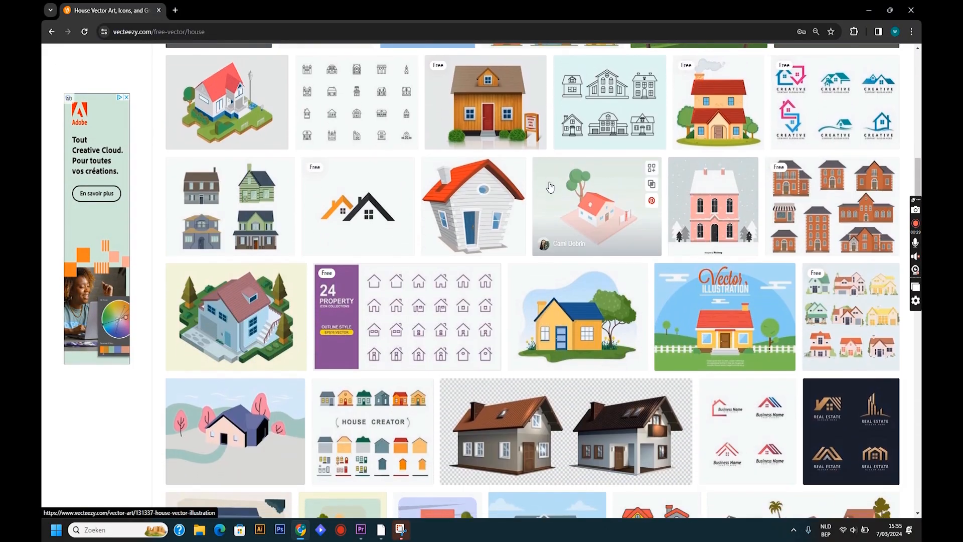
- Look over the Vecteezy house vector results and filter them by Free License
{"action": "scroll", "coordinate": [550, 187], "scroll_direction": "down", "scroll_amount": 1}
{"action": "scroll", "coordinate": [551, 187], "scroll_direction": "down", "scroll_amount": 2}
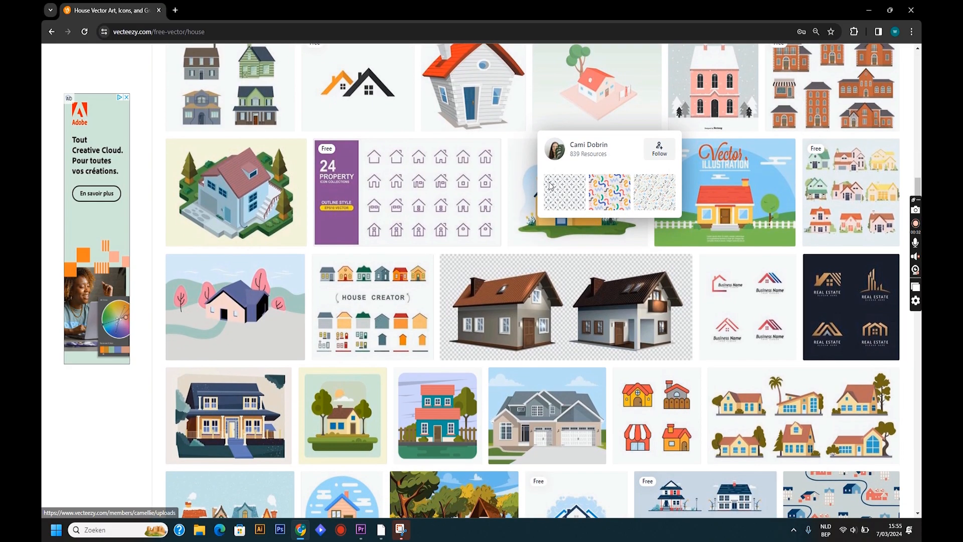
{"action": "scroll", "coordinate": [139, 178], "scroll_direction": "up", "scroll_amount": 15}
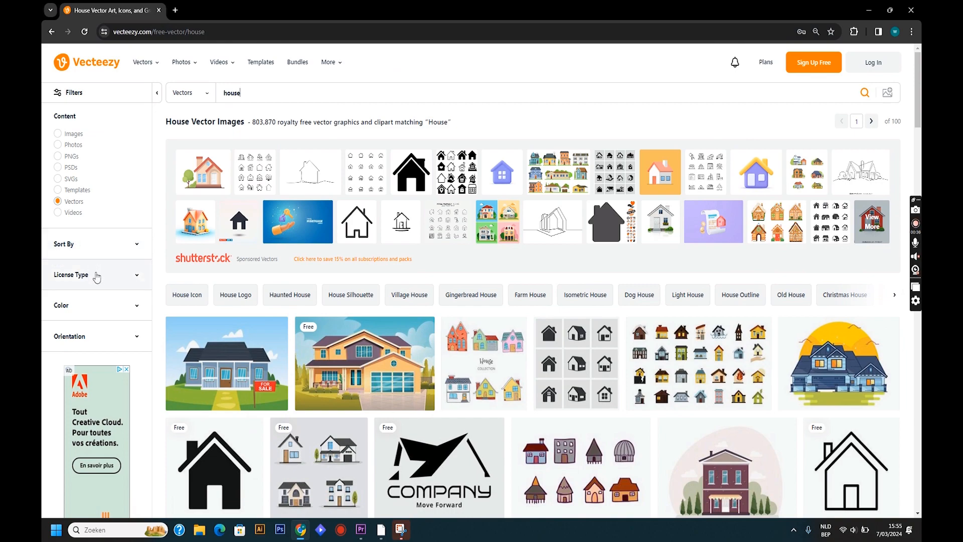
{"action": "left_click", "coordinate": [132, 276]}
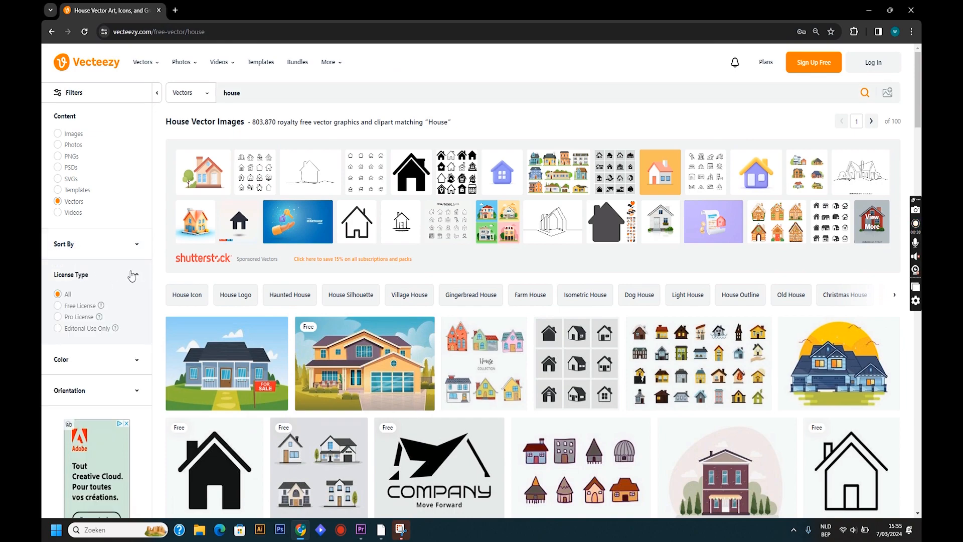
{"action": "left_click", "coordinate": [59, 306]}
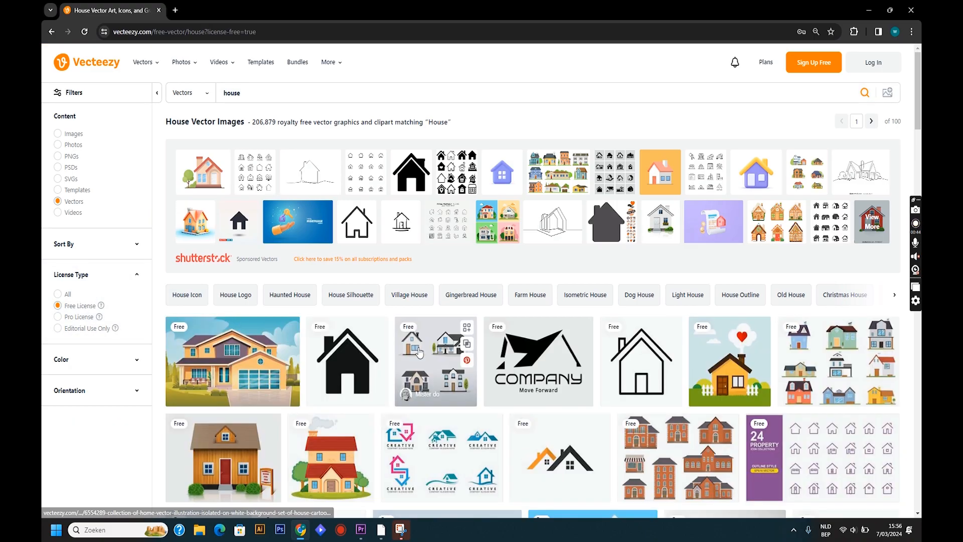
- Browse the first page of free house vectors and go to page 2 of the results
{"action": "scroll", "coordinate": [421, 351], "scroll_direction": "down", "scroll_amount": 2}
{"action": "scroll", "coordinate": [421, 351], "scroll_direction": "down", "scroll_amount": 5}
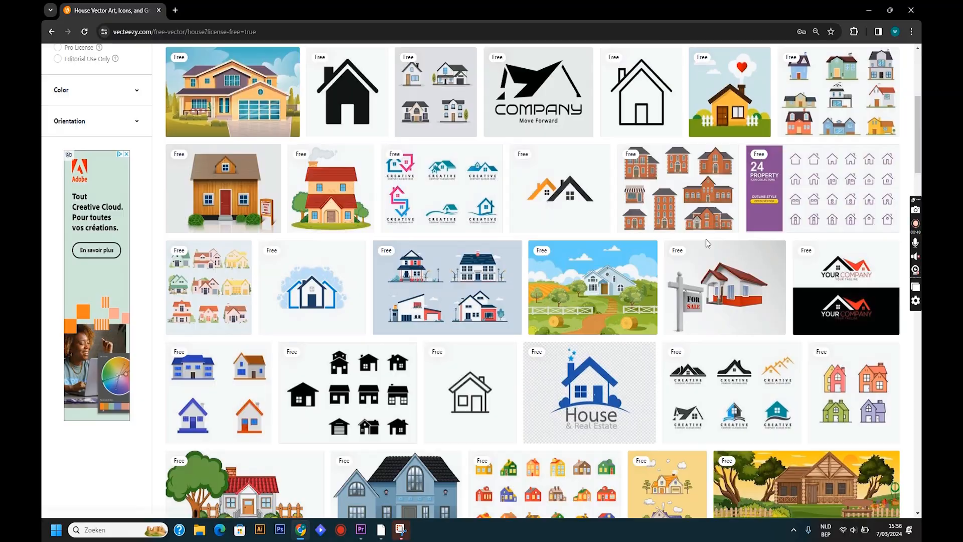
{"action": "scroll", "coordinate": [707, 245], "scroll_direction": "down", "scroll_amount": 13}
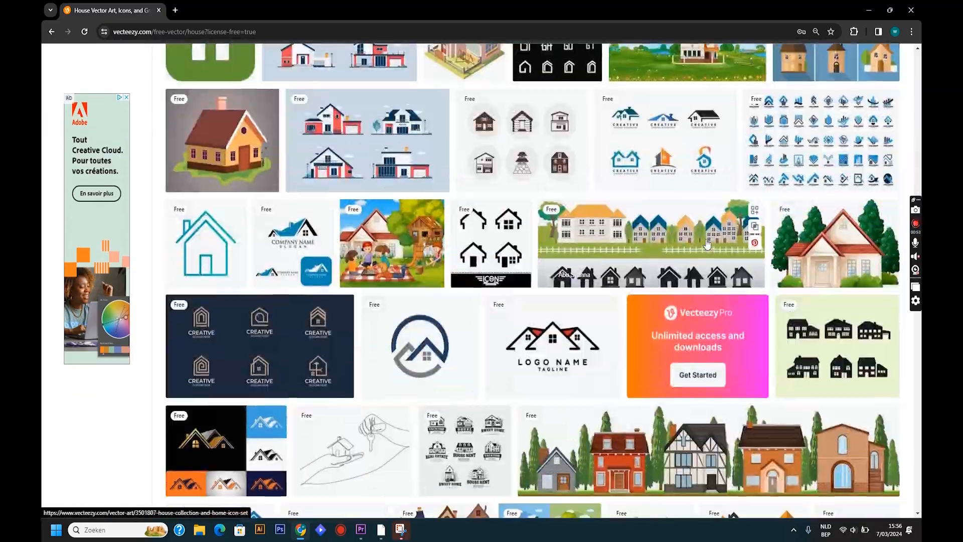
{"action": "scroll", "coordinate": [707, 245], "scroll_direction": "down", "scroll_amount": 7}
{"action": "scroll", "coordinate": [708, 244], "scroll_direction": "up", "scroll_amount": 2}
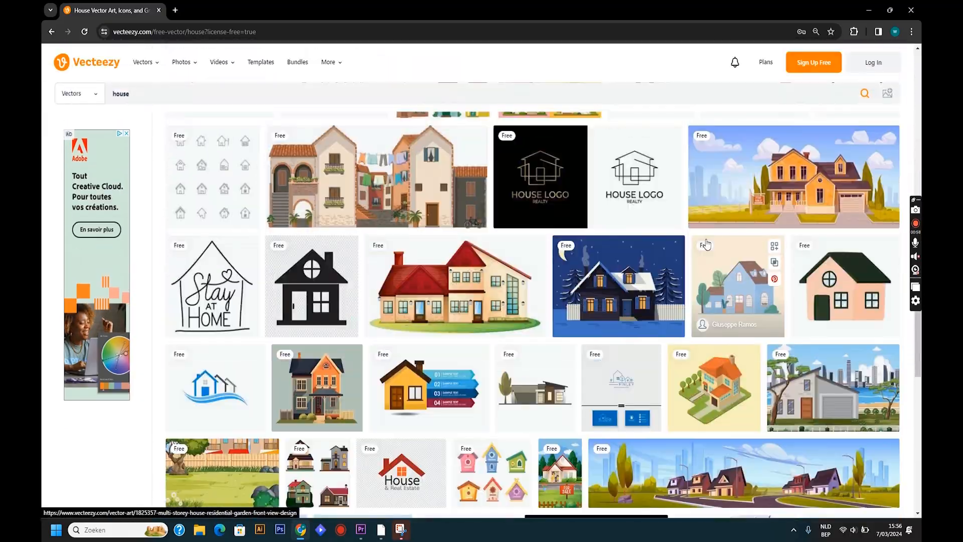
{"action": "scroll", "coordinate": [707, 244], "scroll_direction": "down", "scroll_amount": 1}
{"action": "scroll", "coordinate": [707, 244], "scroll_direction": "down", "scroll_amount": 9}
{"action": "left_click", "coordinate": [523, 484]}
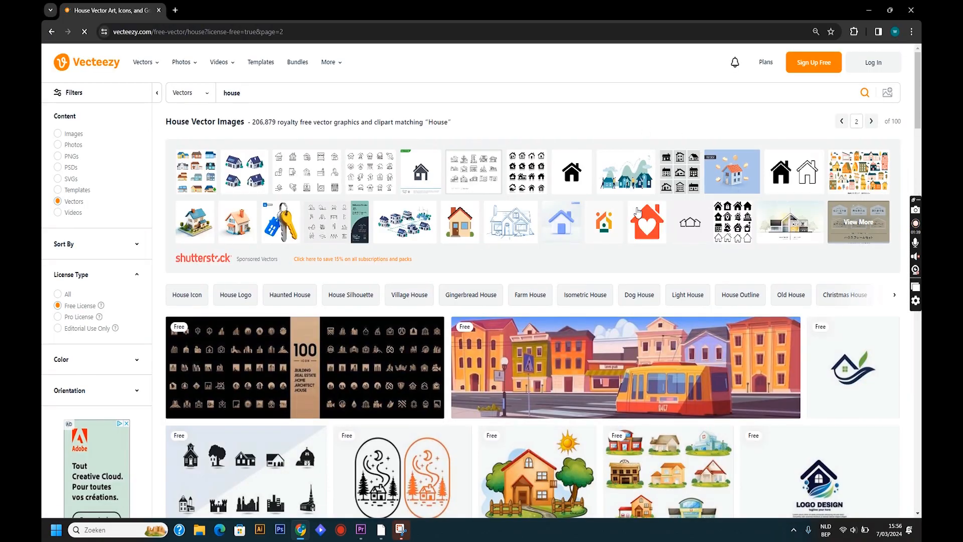
- Open the free vector set showing a row of six thin-line house outlines
{"action": "scroll", "coordinate": [638, 213], "scroll_direction": "down", "scroll_amount": 2}
{"action": "scroll", "coordinate": [638, 213], "scroll_direction": "down", "scroll_amount": 4}
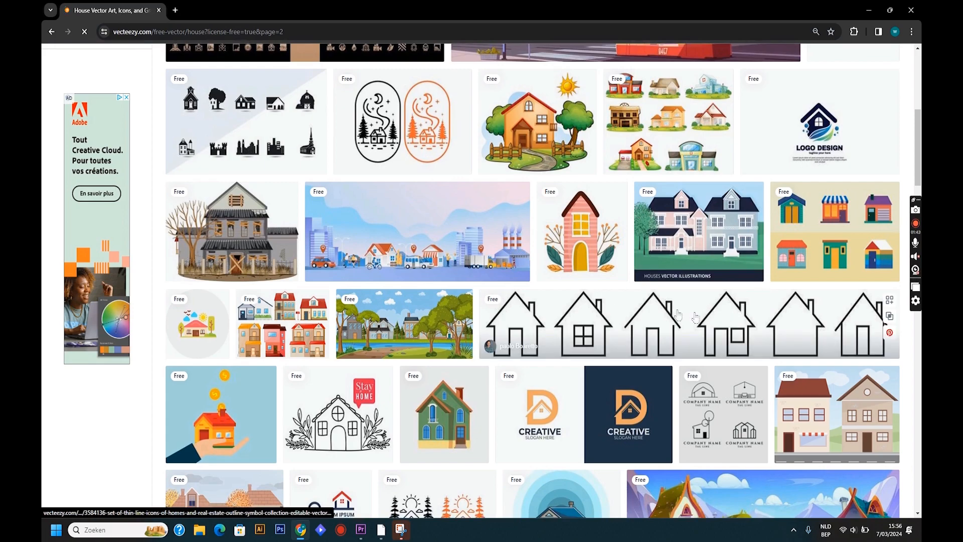
{"action": "left_click", "coordinate": [709, 314]}
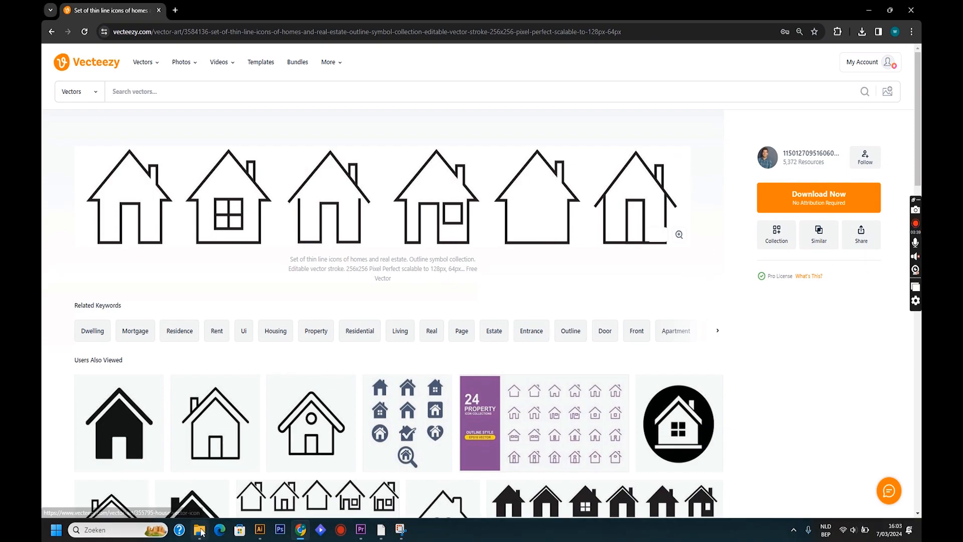
- Open the thin-line house icons EPS file from the "house with names" folder in Illustrator and maximize its window
{"action": "left_click", "coordinate": [200, 530]}
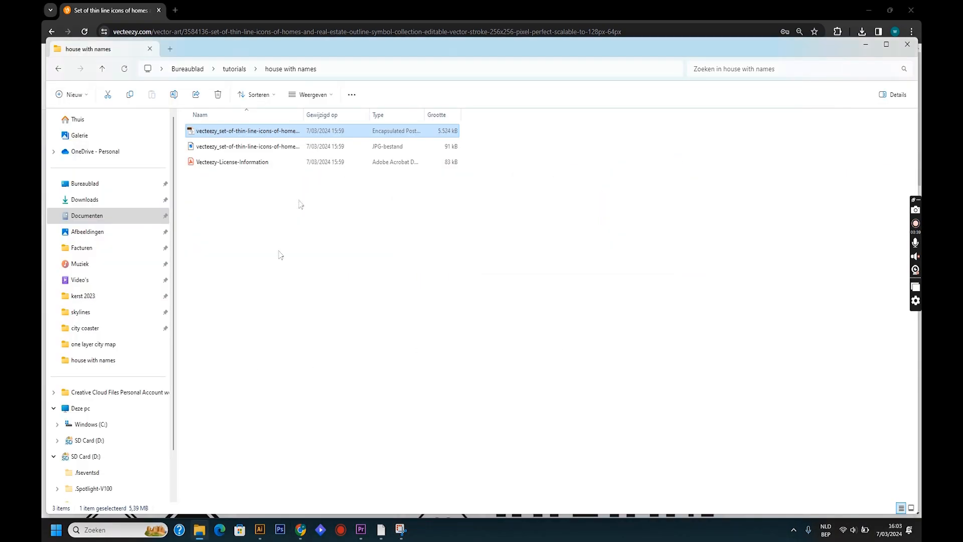
{"action": "double_click", "coordinate": [267, 136]}
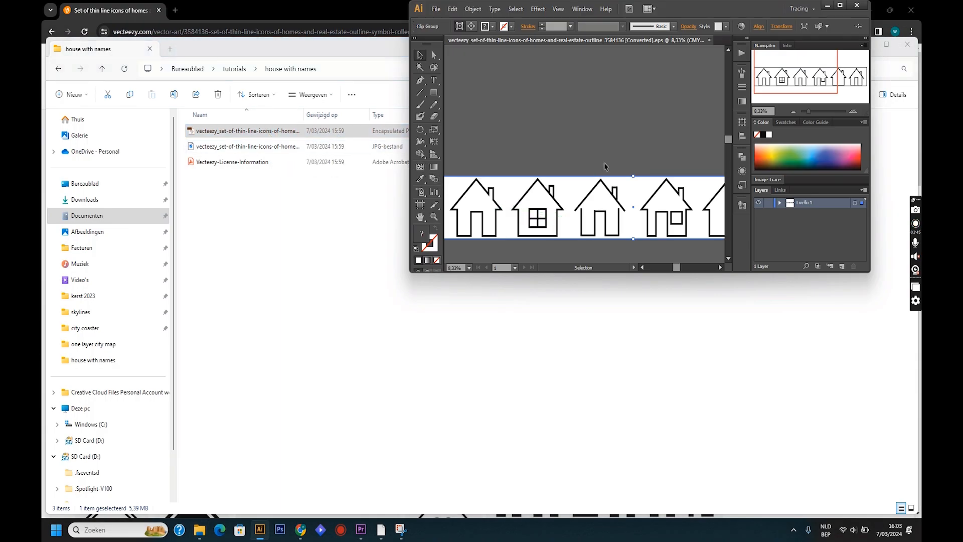
{"action": "left_click", "coordinate": [840, 5]}
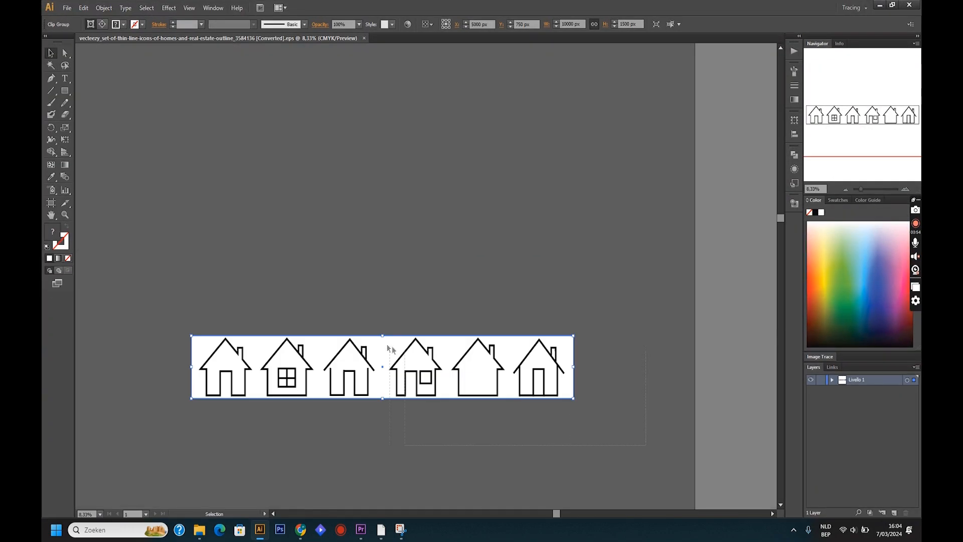
- Copy the row of six houses from Illustrator into the untitled LightBurn project
{"action": "key", "text": "a"}
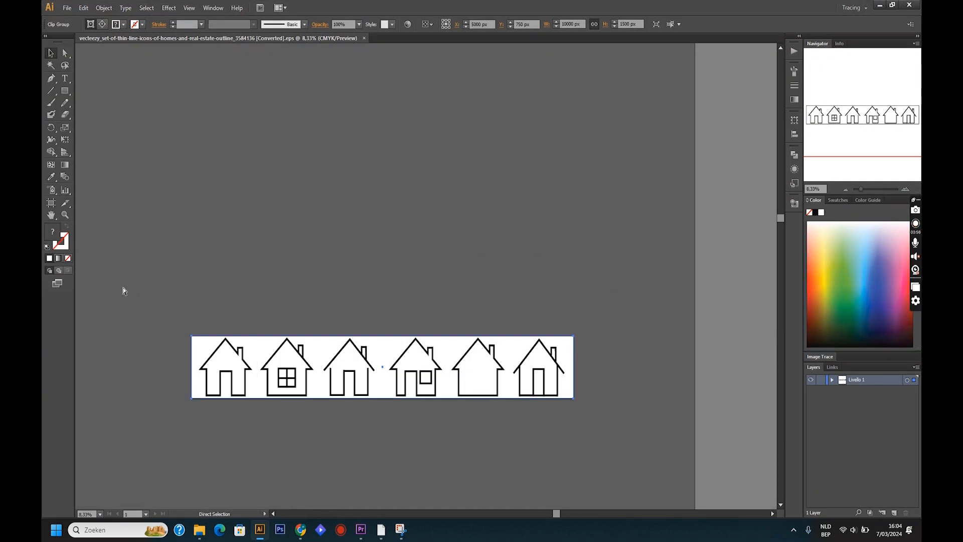
{"action": "key", "text": "v"}
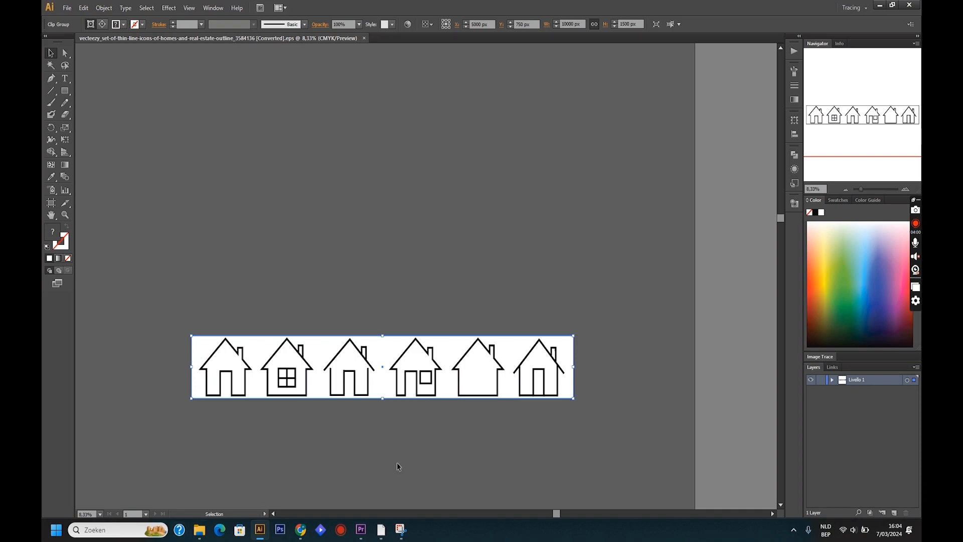
{"action": "left_click", "coordinate": [401, 529]}
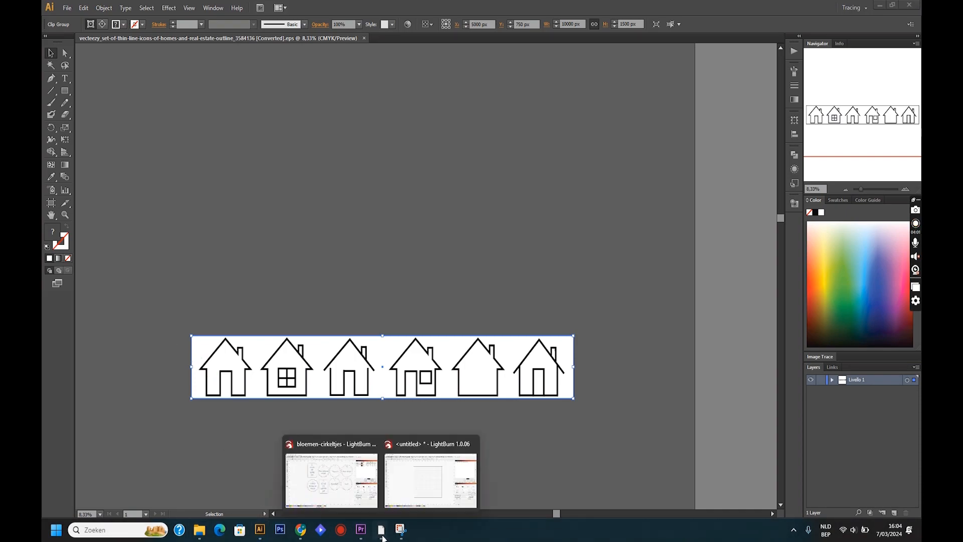
{"action": "left_click", "coordinate": [407, 476]}
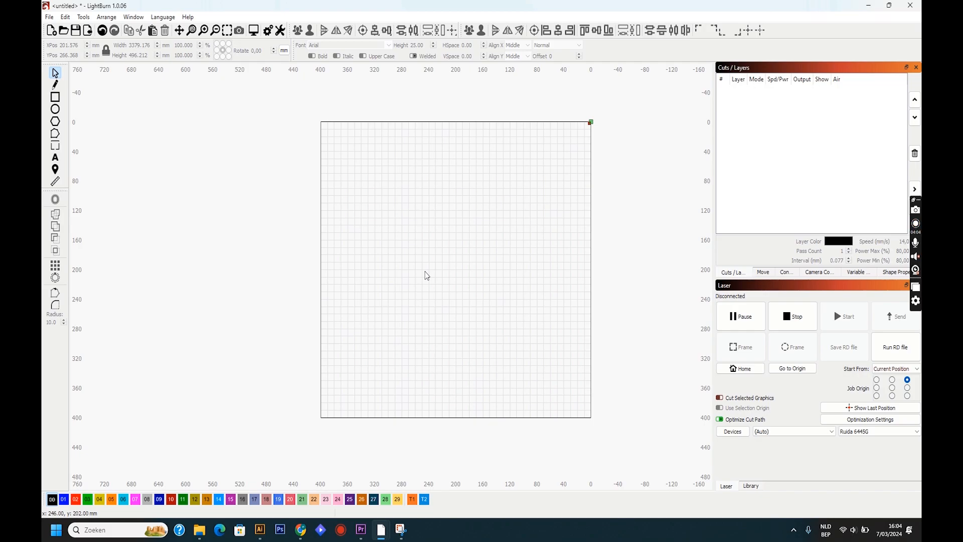
{"action": "key", "text": "ctrl+v"}
{"action": "scroll", "coordinate": [426, 276], "scroll_direction": "down", "scroll_amount": 6}
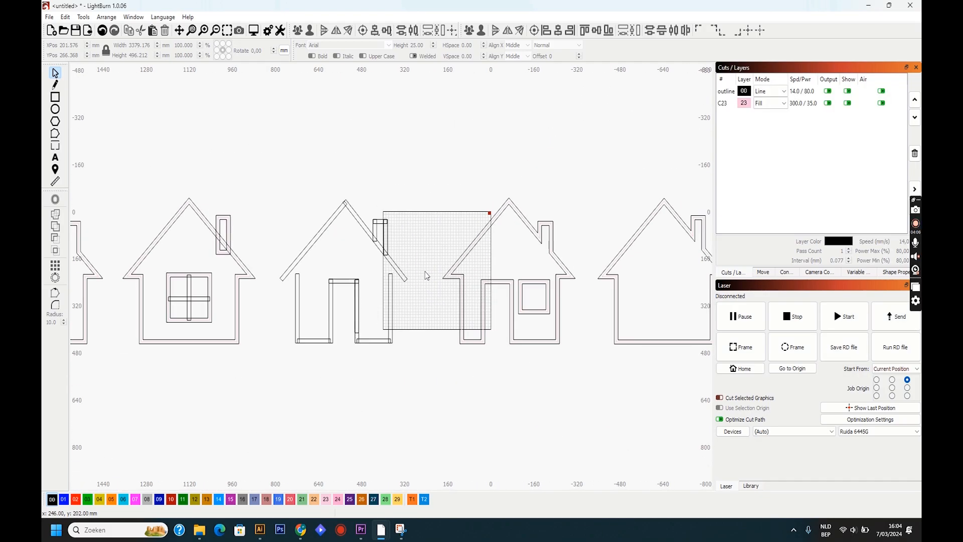
{"action": "scroll", "coordinate": [426, 275], "scroll_direction": "down", "scroll_amount": 1}
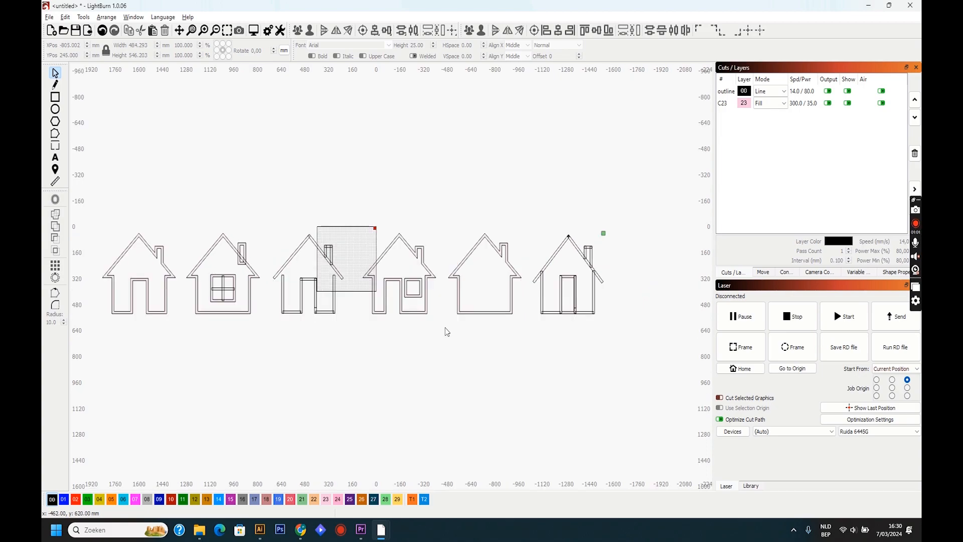
- Ungroup the pasted row of houses and clear the selection
{"action": "left_click_drag", "start_coordinate": [447, 329], "coordinate": [246, 230]}
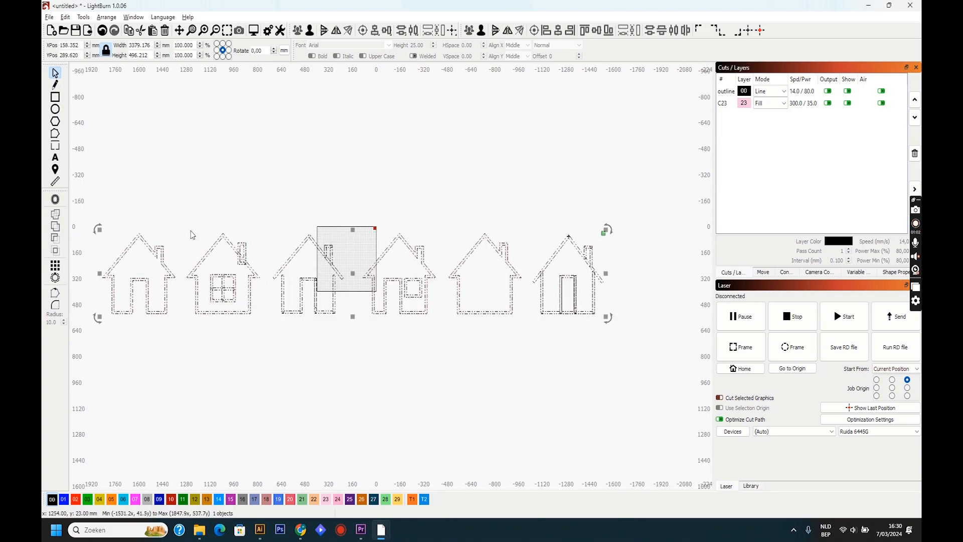
{"action": "right_click", "coordinate": [302, 306]}
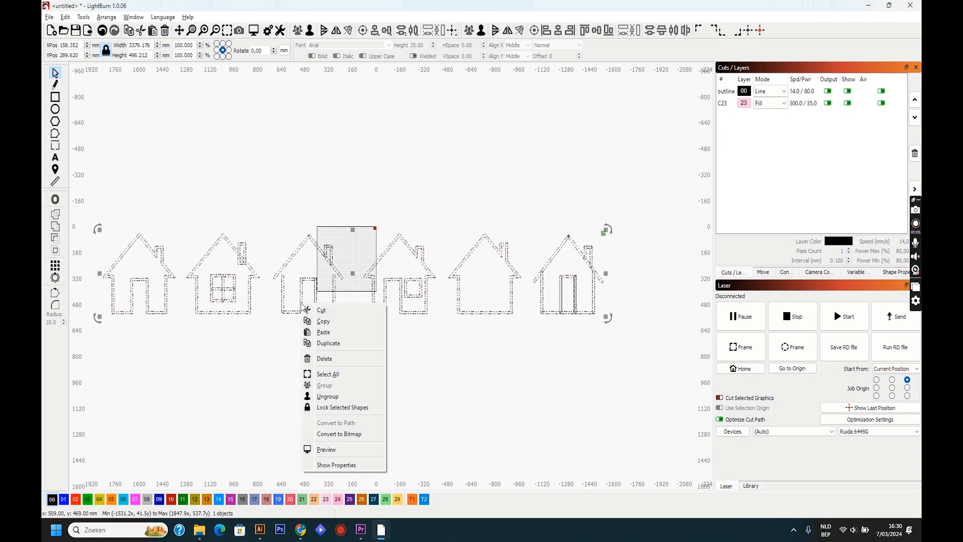
{"action": "left_click", "coordinate": [326, 395]}
{"action": "left_click", "coordinate": [344, 350]}
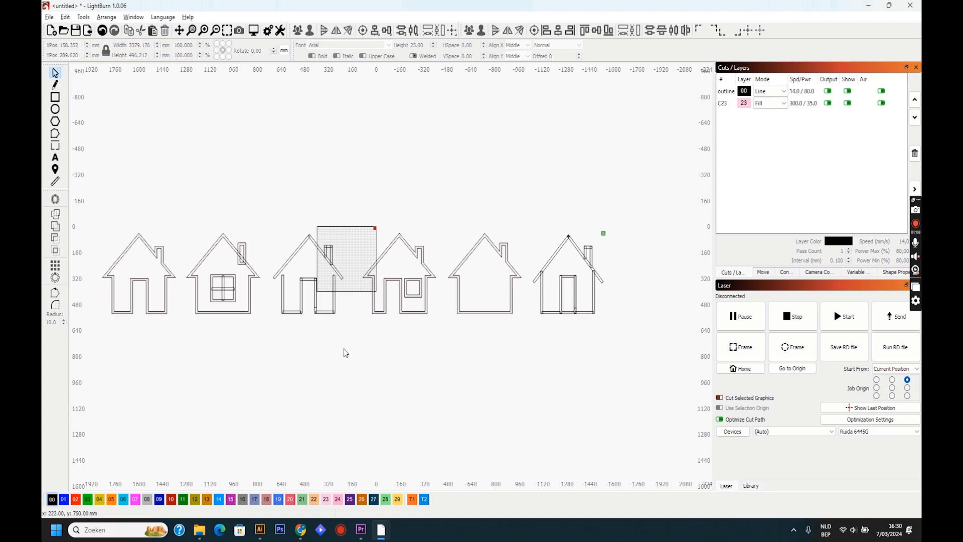
- Delete the first four houses and the last one, keeping only the plain house without door or windows
{"action": "left_click_drag", "start_coordinate": [436, 359], "coordinate": [111, 200]}
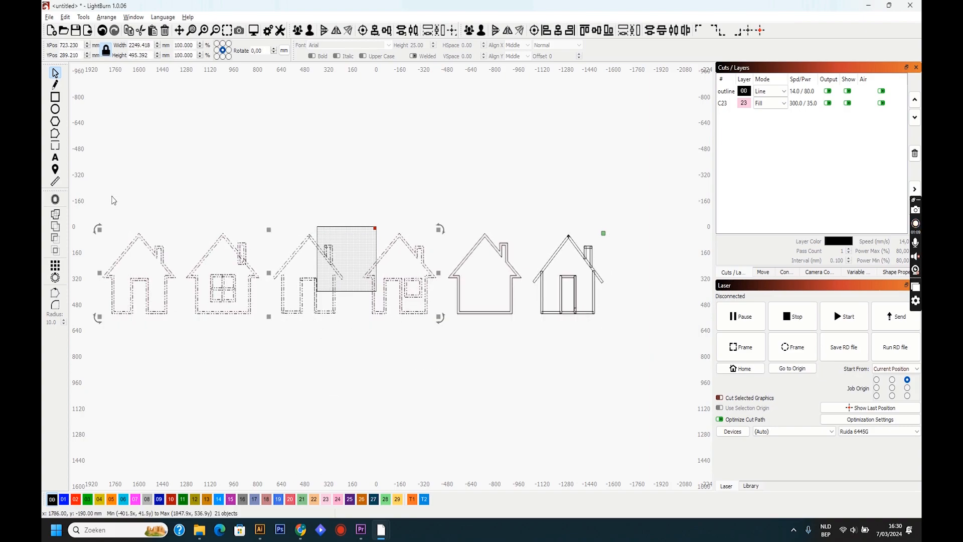
{"action": "key", "text": "Delete"}
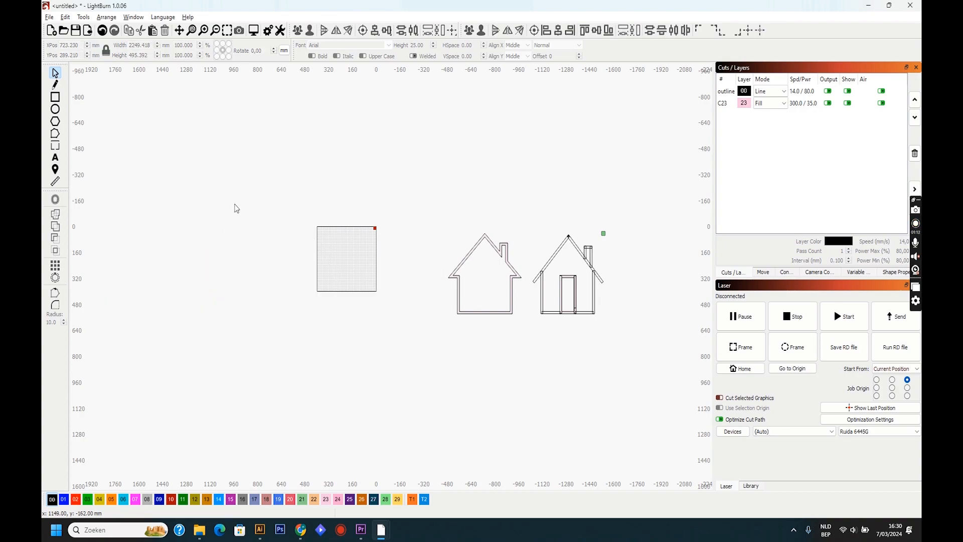
{"action": "left_click_drag", "start_coordinate": [632, 332], "coordinate": [533, 227]}
{"action": "key", "text": "Delete"}
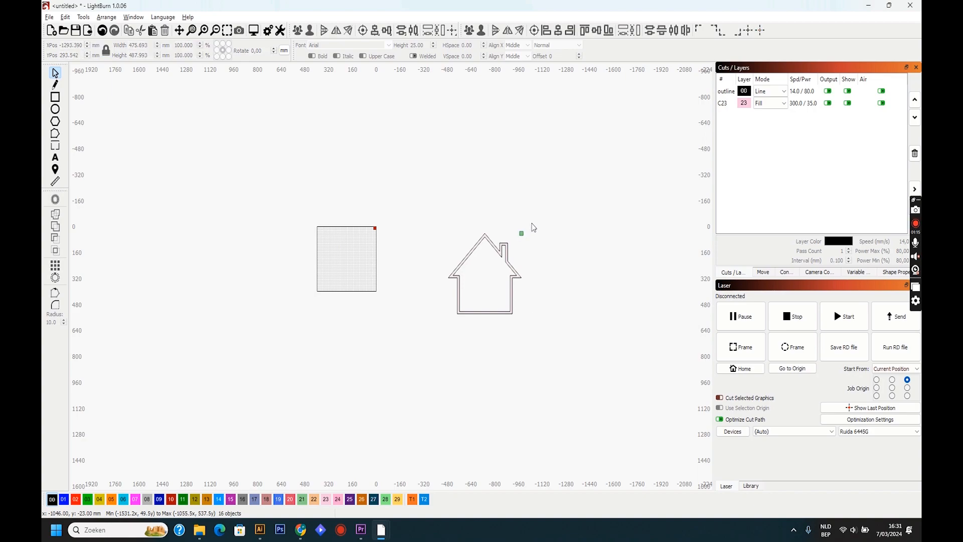
- Move the remaining house closer to the work area, to about X -349, Y 217 mm, and deselect it
{"action": "scroll", "coordinate": [488, 308], "scroll_direction": "up", "scroll_amount": 1}
{"action": "scroll", "coordinate": [489, 309], "scroll_direction": "up", "scroll_amount": 1}
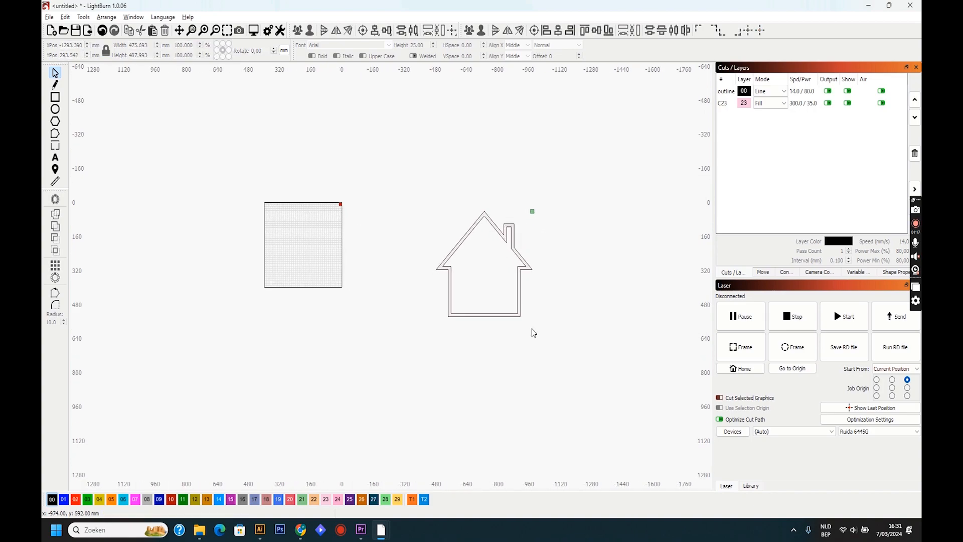
{"action": "left_click_drag", "start_coordinate": [533, 329], "coordinate": [409, 209]}
{"action": "left_click_drag", "start_coordinate": [484, 260], "coordinate": [409, 244]}
{"action": "left_click", "coordinate": [443, 320]}
- Delete the black 00 outline layer with all its objects, leaving the house on layer C23
{"action": "scroll", "coordinate": [422, 299], "scroll_direction": "up", "scroll_amount": 3}
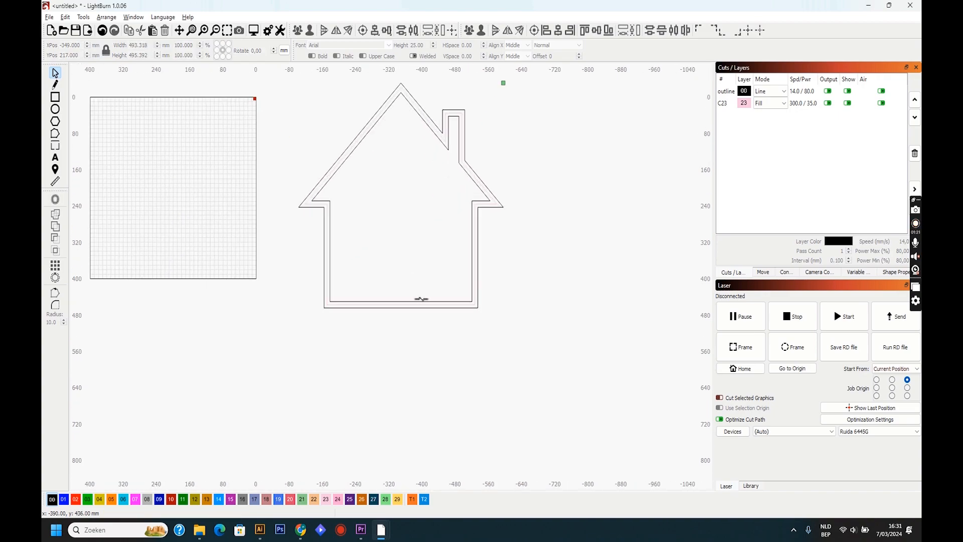
{"action": "scroll", "coordinate": [421, 299], "scroll_direction": "up", "scroll_amount": 1}
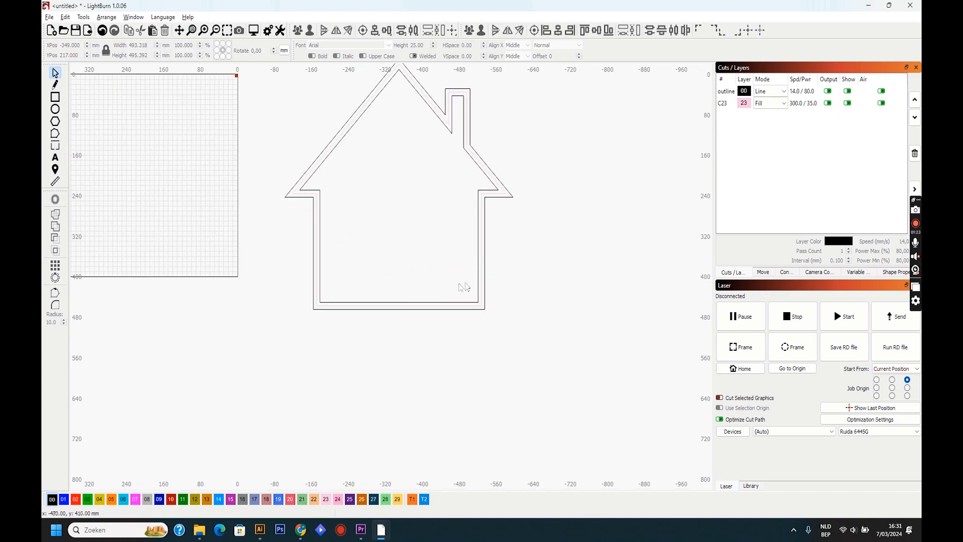
{"action": "left_click", "coordinate": [483, 290]}
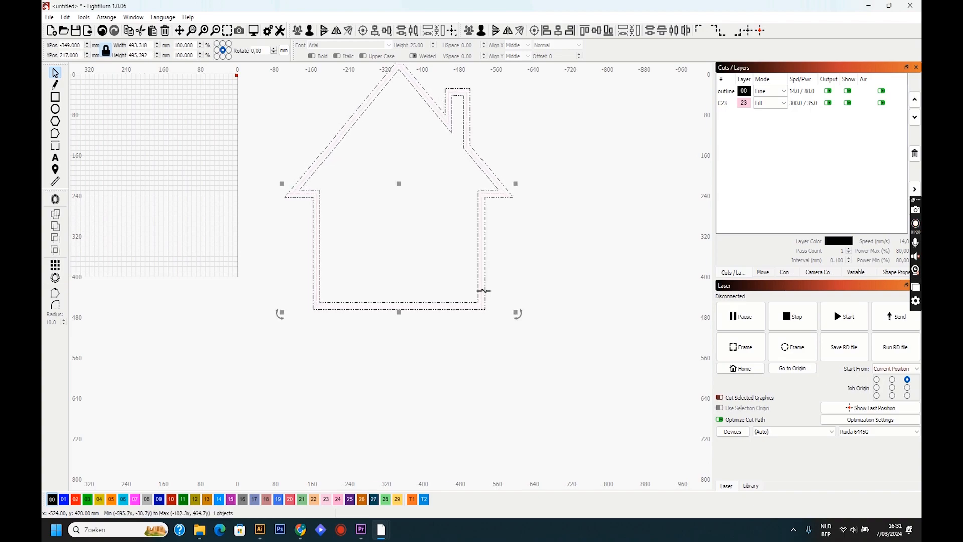
{"action": "left_click", "coordinate": [803, 91]}
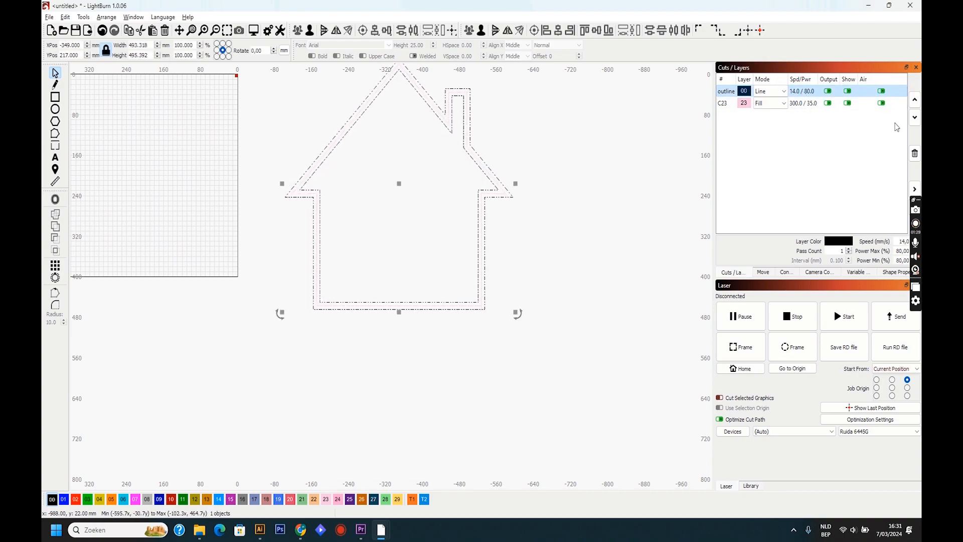
{"action": "left_click", "coordinate": [915, 153]}
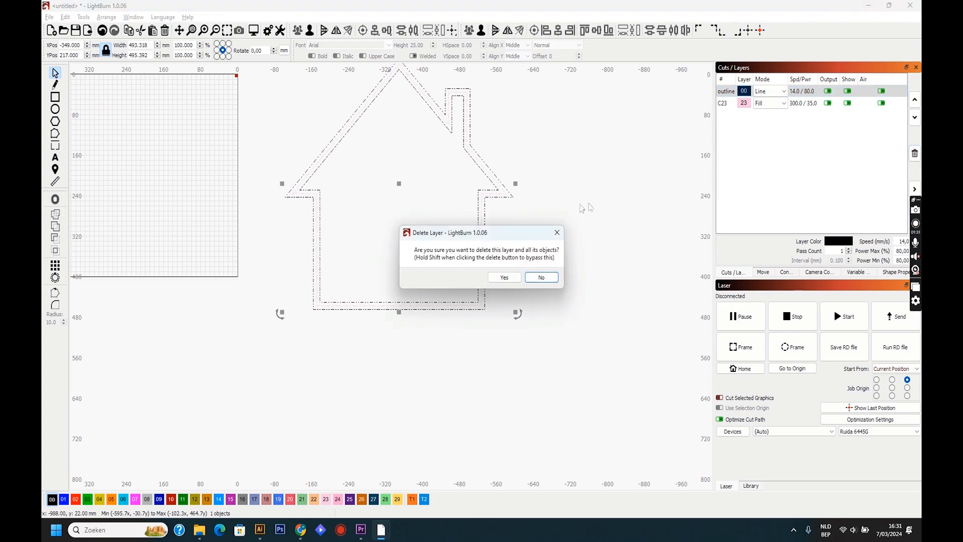
{"action": "left_click", "coordinate": [513, 276]}
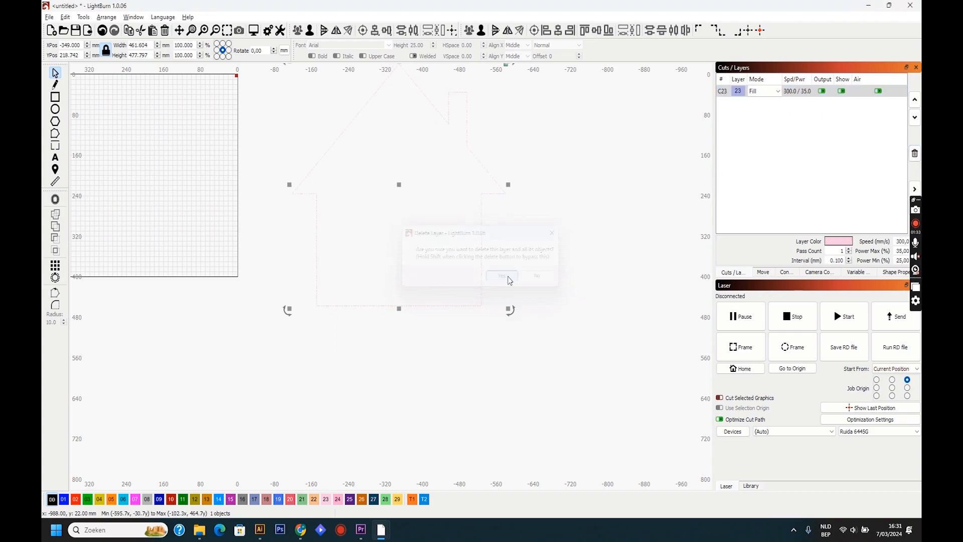
- Move the remaining house contour farther from the work area, to about X -415, Y 314 mm
{"action": "scroll", "coordinate": [396, 298], "scroll_direction": "down", "scroll_amount": 3}
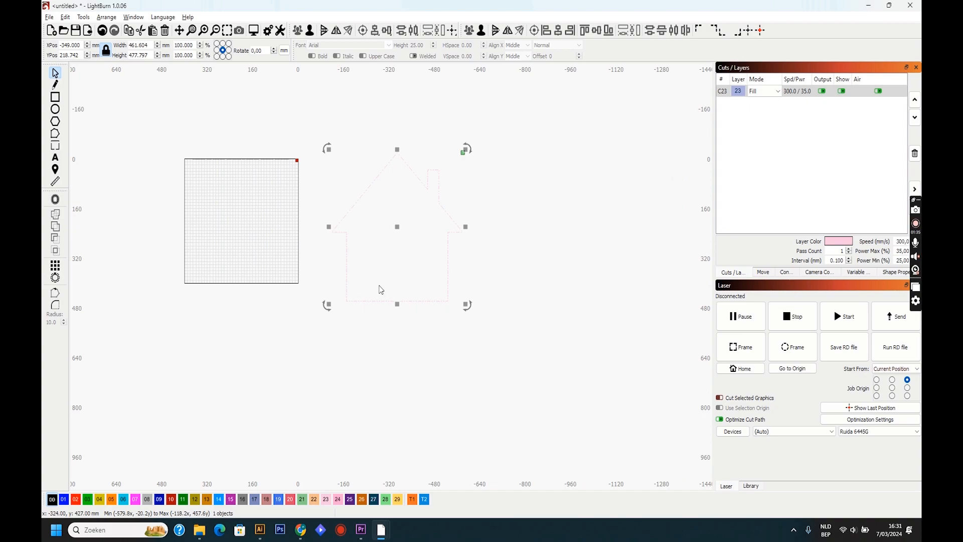
{"action": "scroll", "coordinate": [327, 242], "scroll_direction": "up", "scroll_amount": 1}
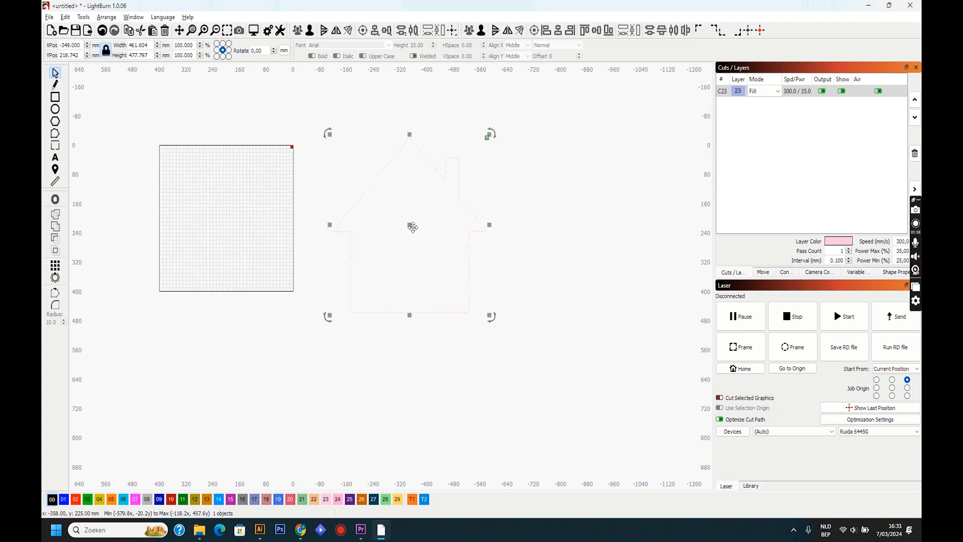
{"action": "left_click_drag", "start_coordinate": [410, 225], "coordinate": [432, 263]}
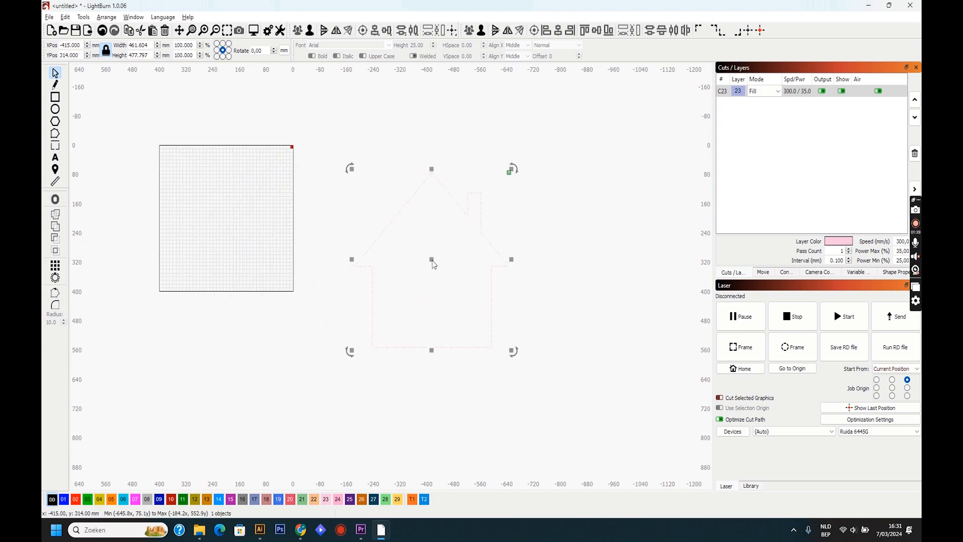
- Assign the house contour to layer 00 and offset it 6.30 mm in both directions with round corners, deleting the original
{"action": "left_click", "coordinate": [53, 500]}
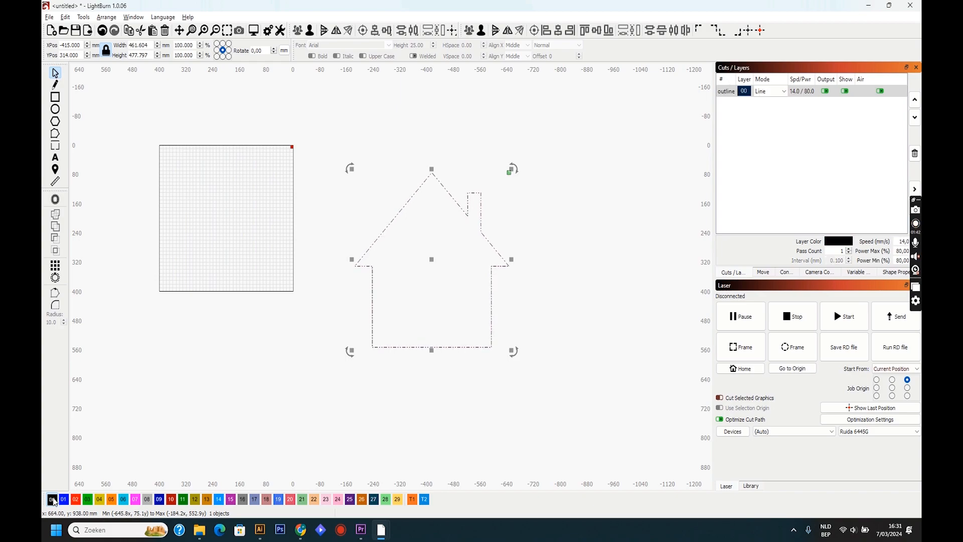
{"action": "left_click", "coordinate": [55, 199]}
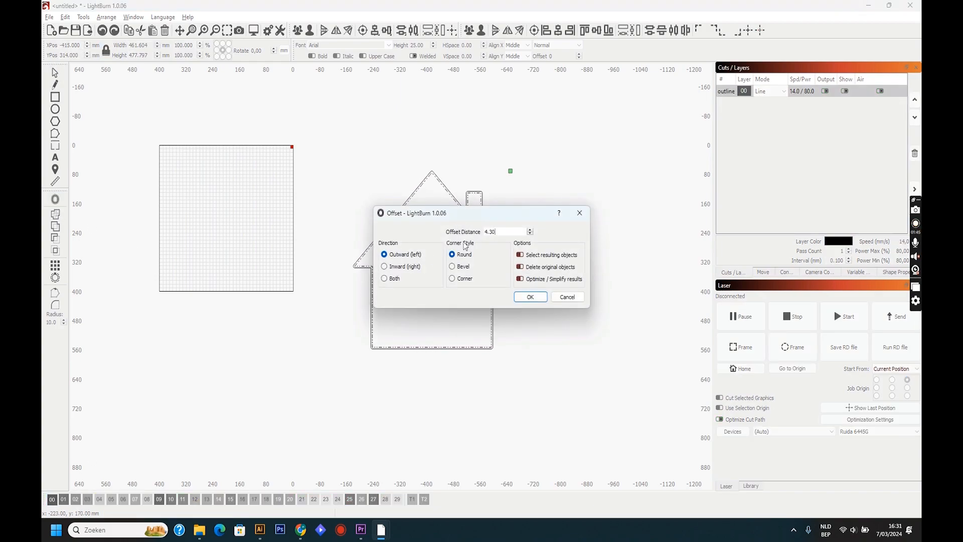
{"action": "left_click_drag", "start_coordinate": [456, 221], "coordinate": [212, 155]}
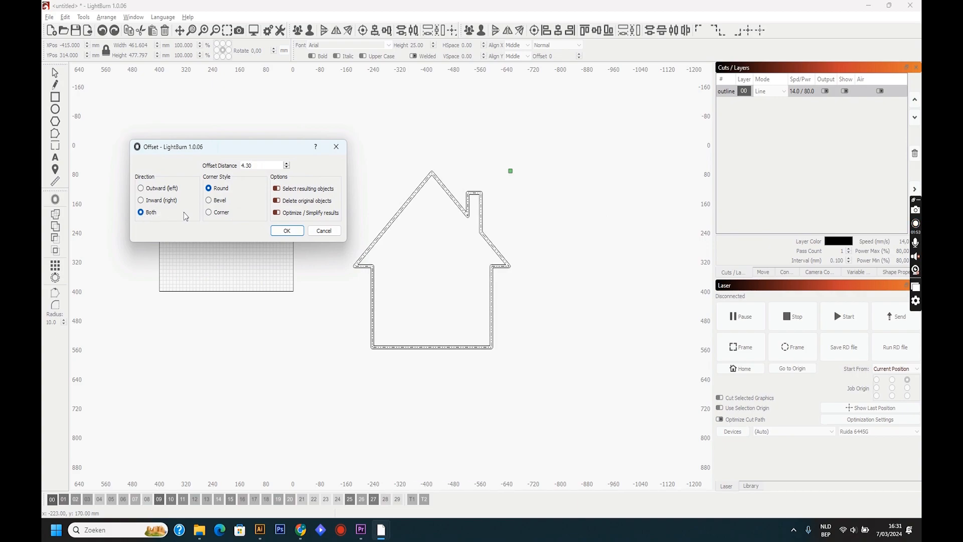
{"action": "left_click", "coordinate": [286, 164]}
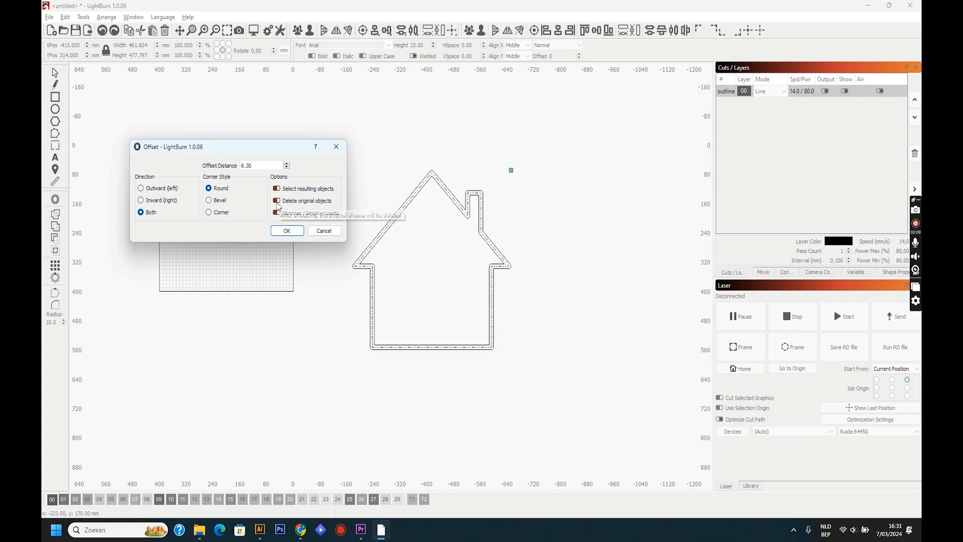
{"action": "left_click", "coordinate": [284, 231]}
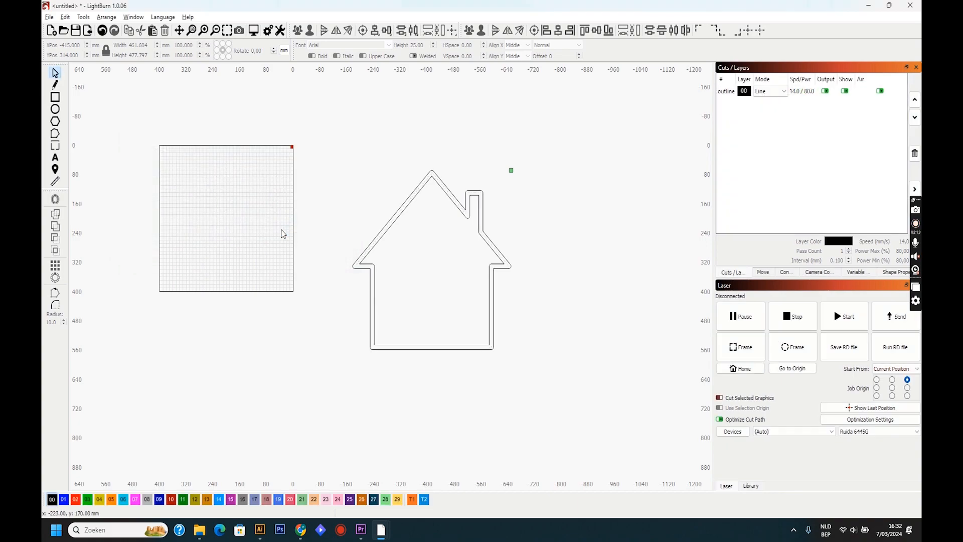
- Lengthen the outer house contour downward by moving its two bottom corners' nodes, making it about 554 mm tall
{"action": "left_click", "coordinate": [423, 347]}
{"action": "scroll", "coordinate": [423, 348], "scroll_direction": "up", "scroll_amount": 3}
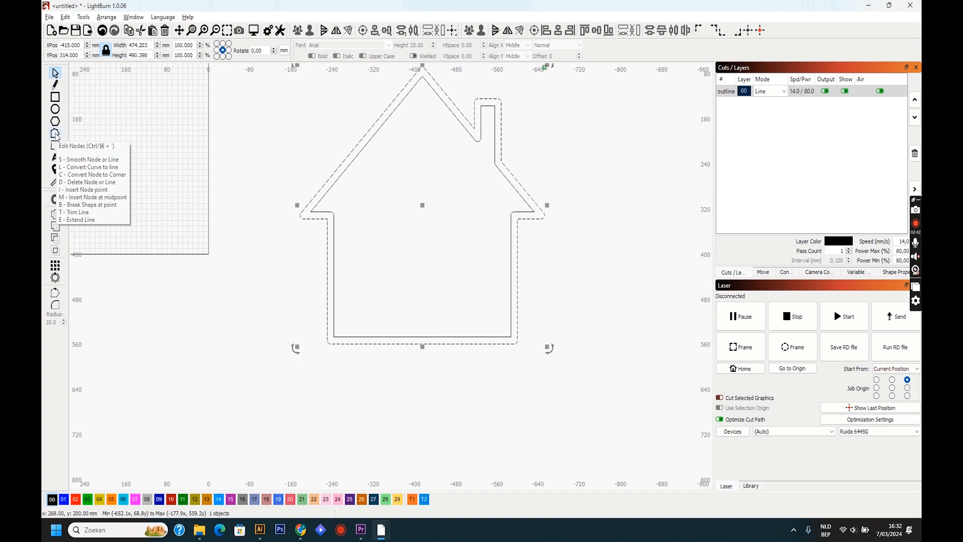
{"action": "left_click", "coordinate": [56, 134]}
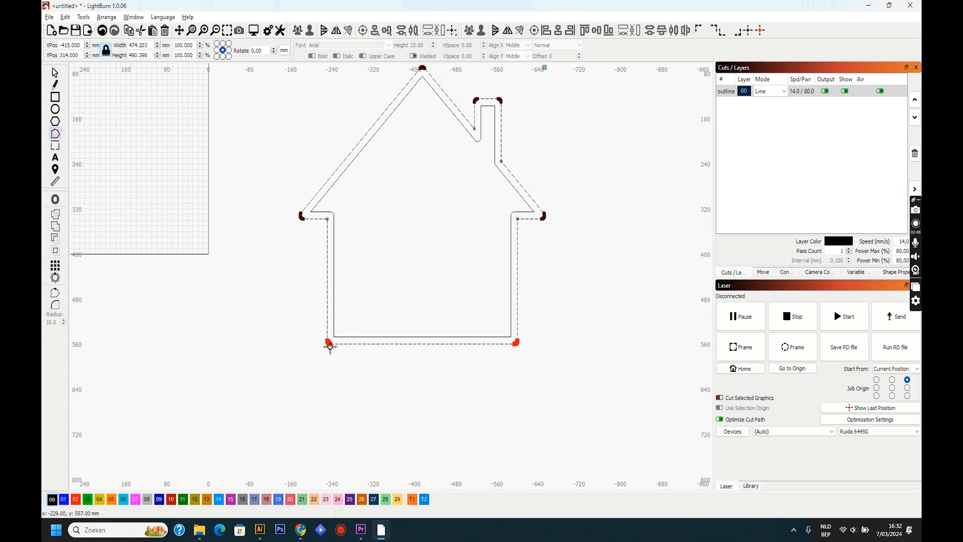
{"action": "left_click_drag", "start_coordinate": [330, 346], "coordinate": [333, 381]}
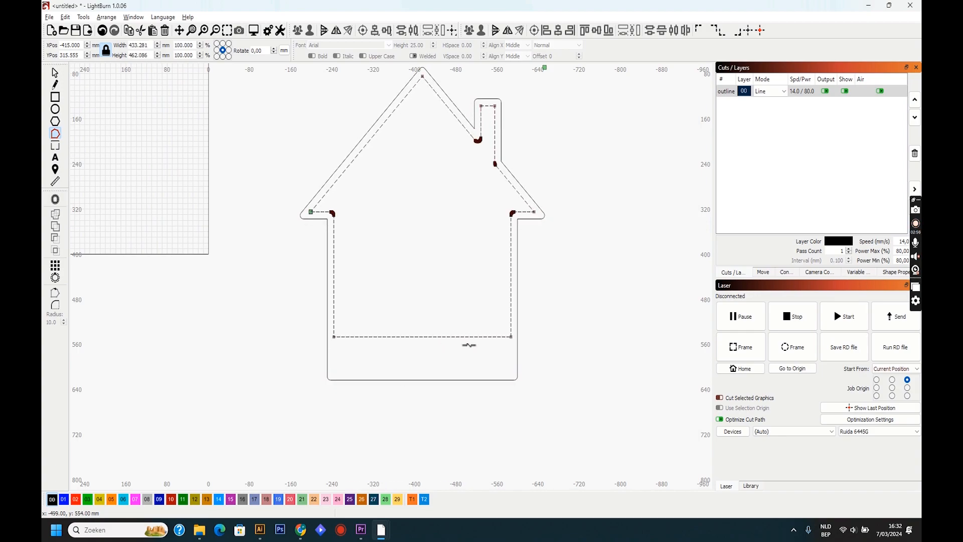
- Move the inner contour's two bottom corner nodes down to make it about 524 mm tall, and deselect it
{"action": "left_click_drag", "start_coordinate": [534, 347], "coordinate": [276, 329]}
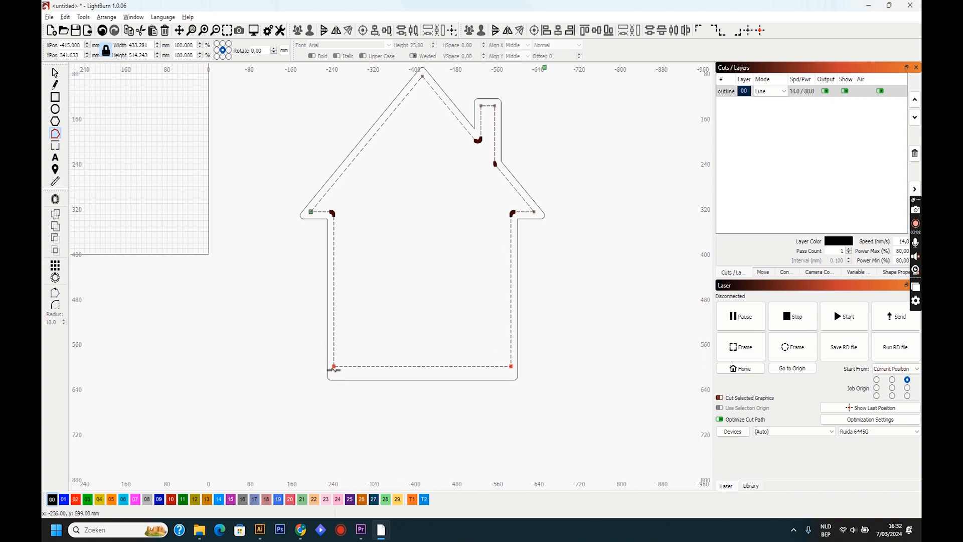
{"action": "left_click_drag", "start_coordinate": [334, 370], "coordinate": [335, 376]}
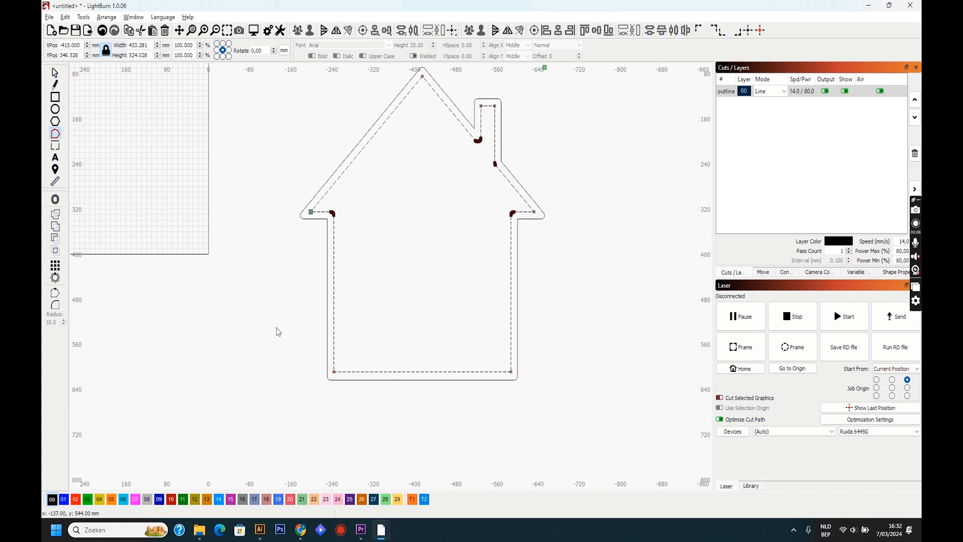
{"action": "key", "text": "Escape"}
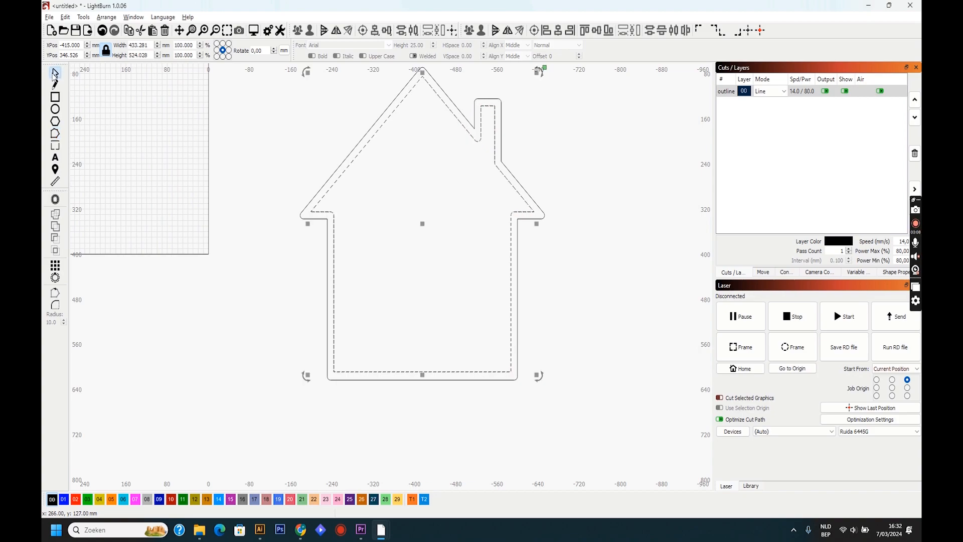
{"action": "left_click", "coordinate": [245, 274]}
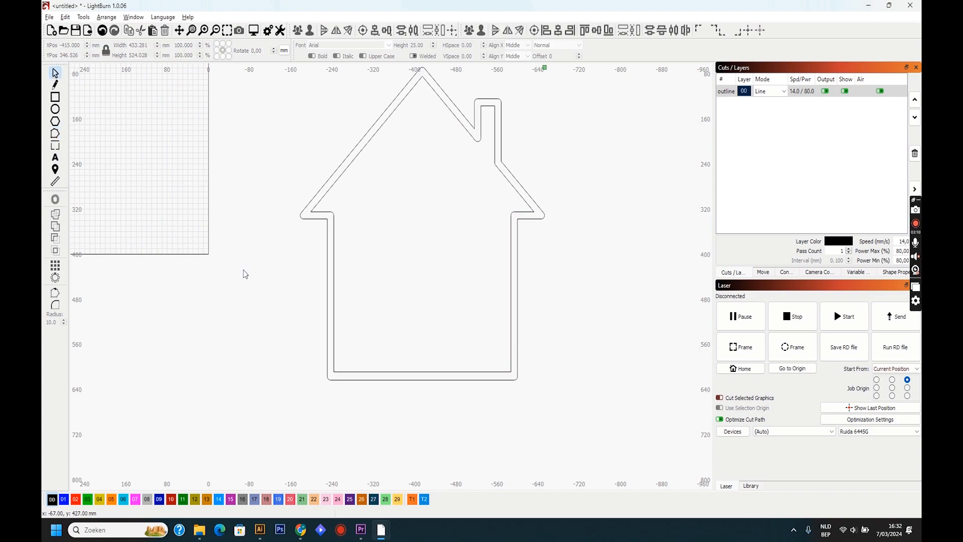
- Subtract the inner house contour from the outer one with a Boolean Difference
{"action": "scroll", "coordinate": [246, 274], "scroll_direction": "down", "scroll_amount": 5}
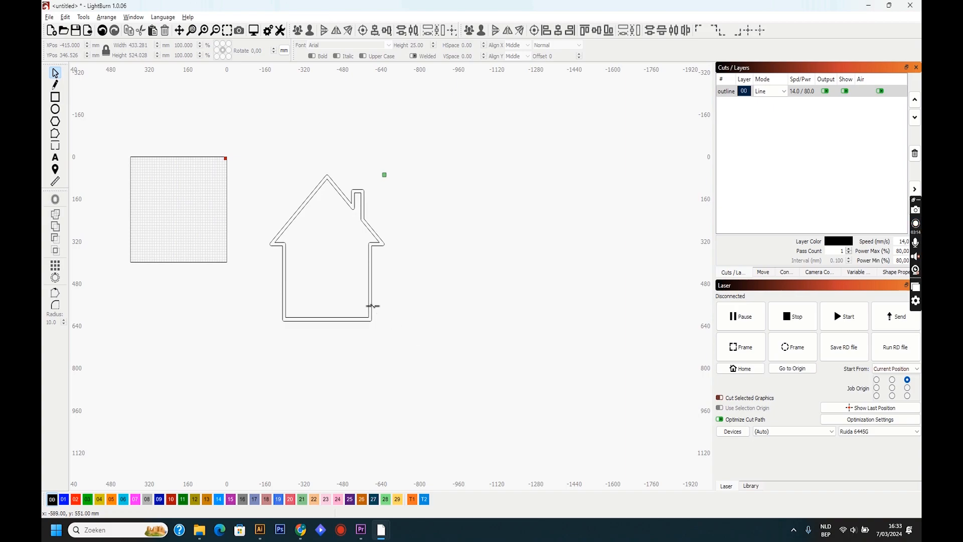
{"action": "scroll", "coordinate": [373, 306], "scroll_direction": "up", "scroll_amount": 3}
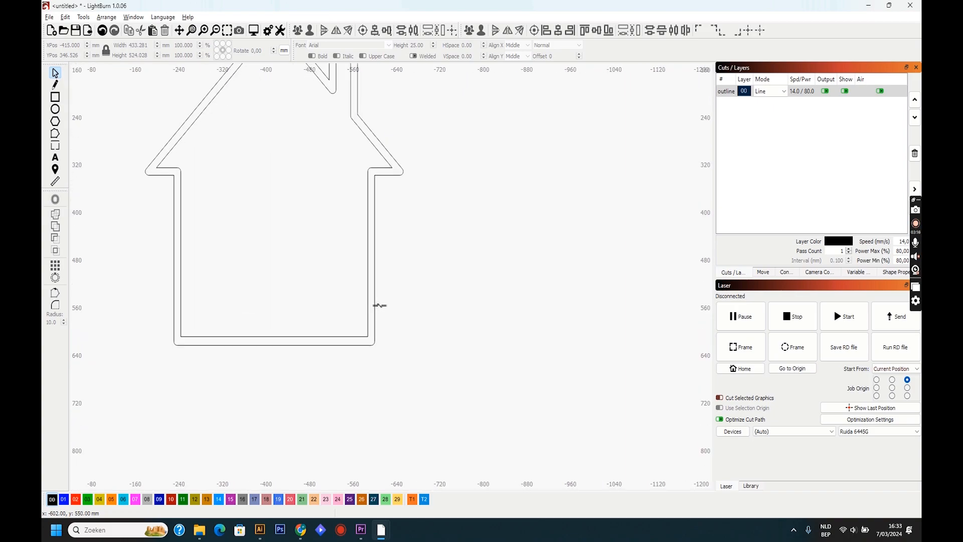
{"action": "left_click", "coordinate": [375, 305]}
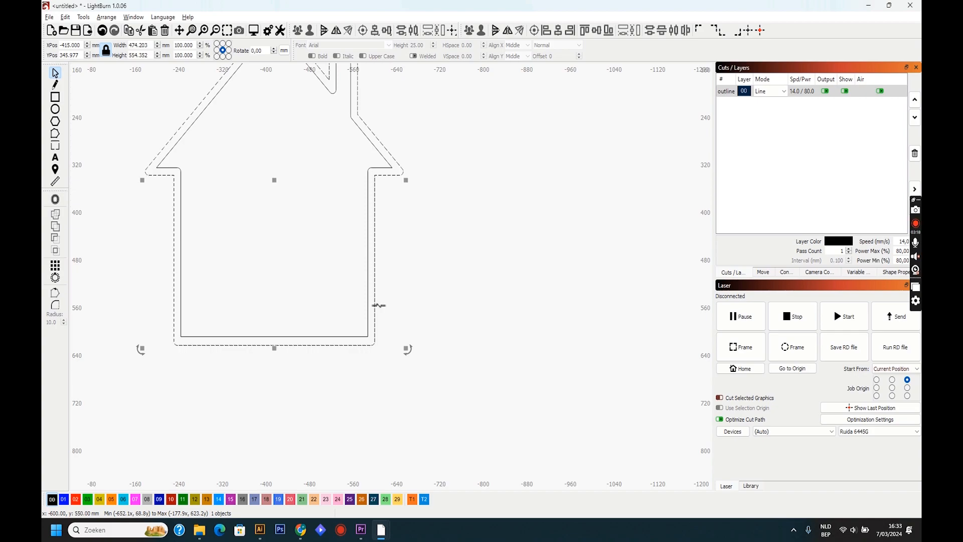
{"action": "left_click", "coordinate": [369, 306], "text": "shift"}
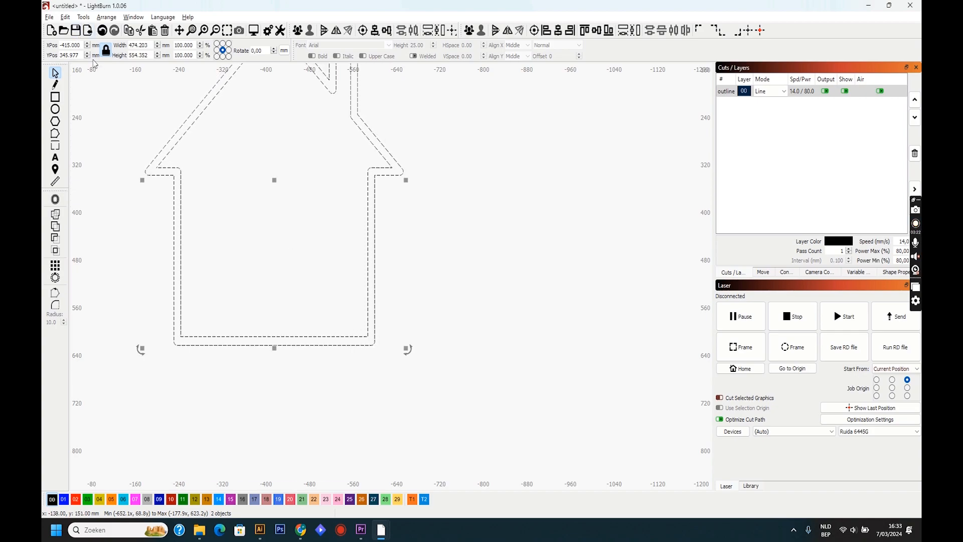
{"action": "left_click", "coordinate": [65, 18]}
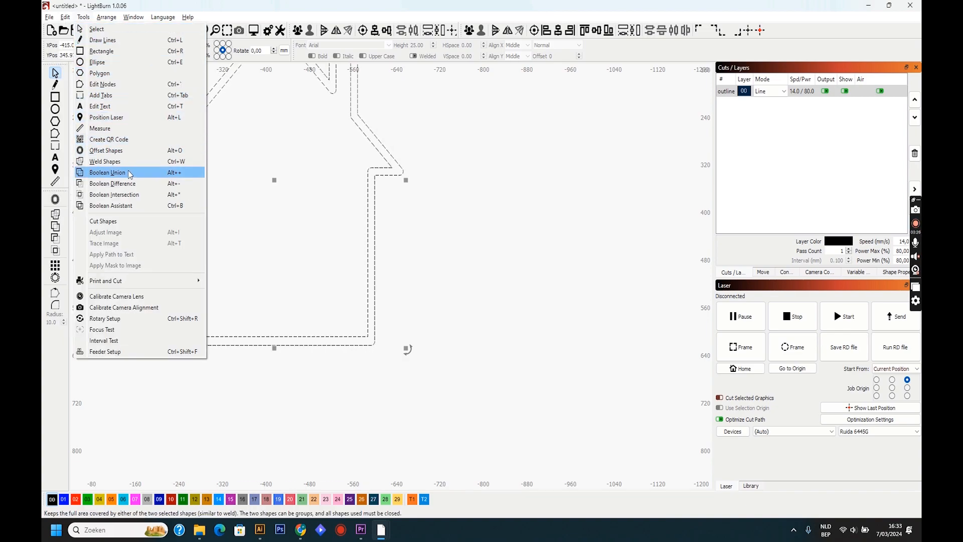
{"action": "left_click", "coordinate": [115, 184]}
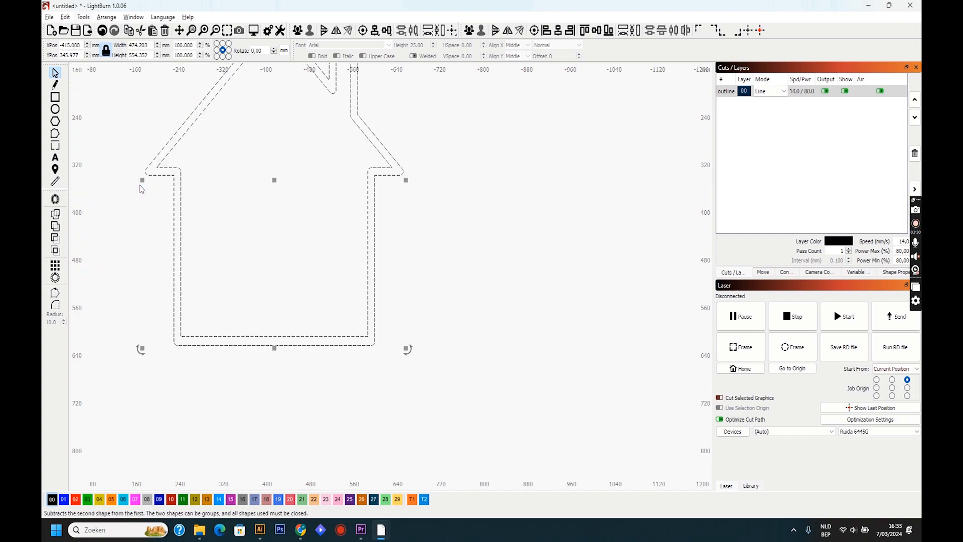
- Scale the house frame down to about 290 x 339 mm and place it inside the work area at about X 151, Y 182 mm
{"action": "scroll", "coordinate": [154, 239], "scroll_direction": "down", "scroll_amount": 5}
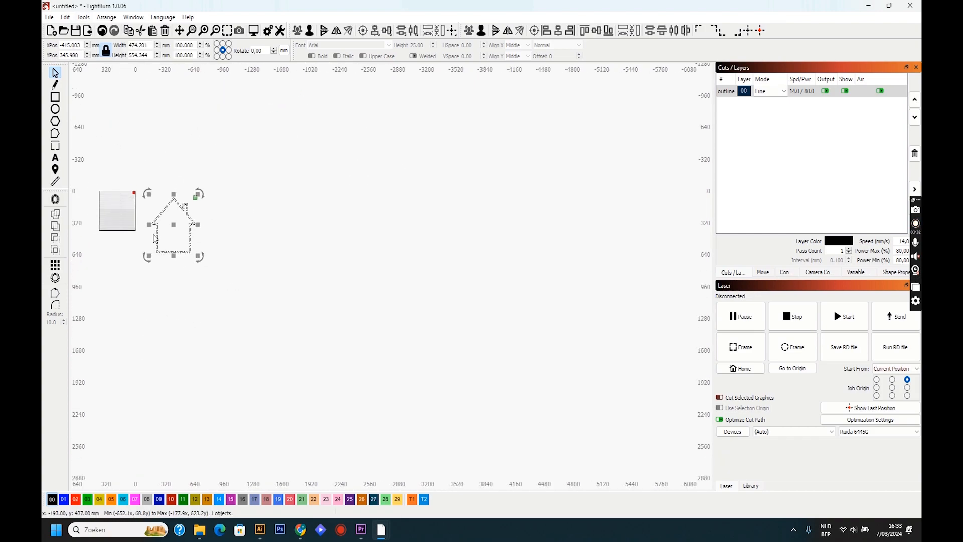
{"action": "left_click_drag", "start_coordinate": [142, 227], "coordinate": [128, 214]}
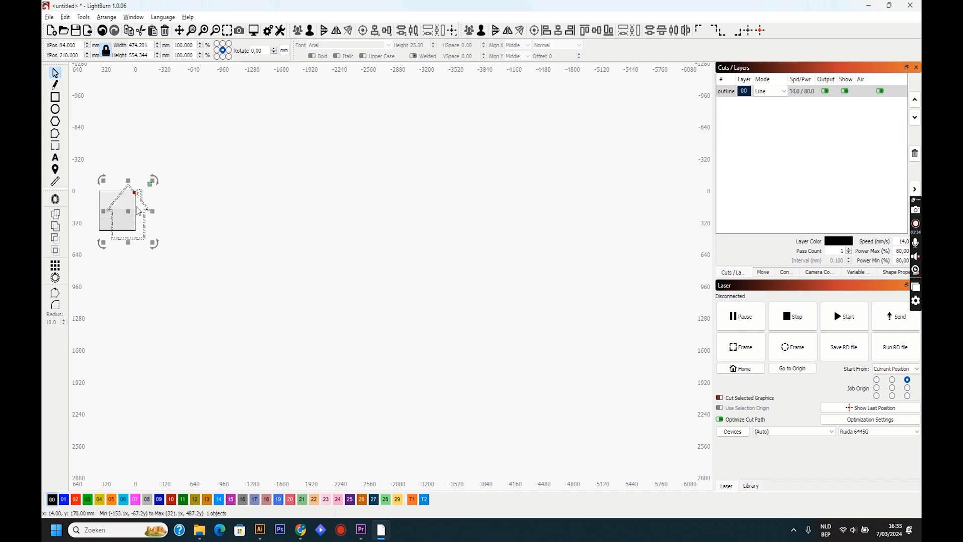
{"action": "scroll", "coordinate": [88, 231], "scroll_direction": "up", "scroll_amount": 2}
{"action": "scroll", "coordinate": [118, 166], "scroll_direction": "up", "scroll_amount": 4}
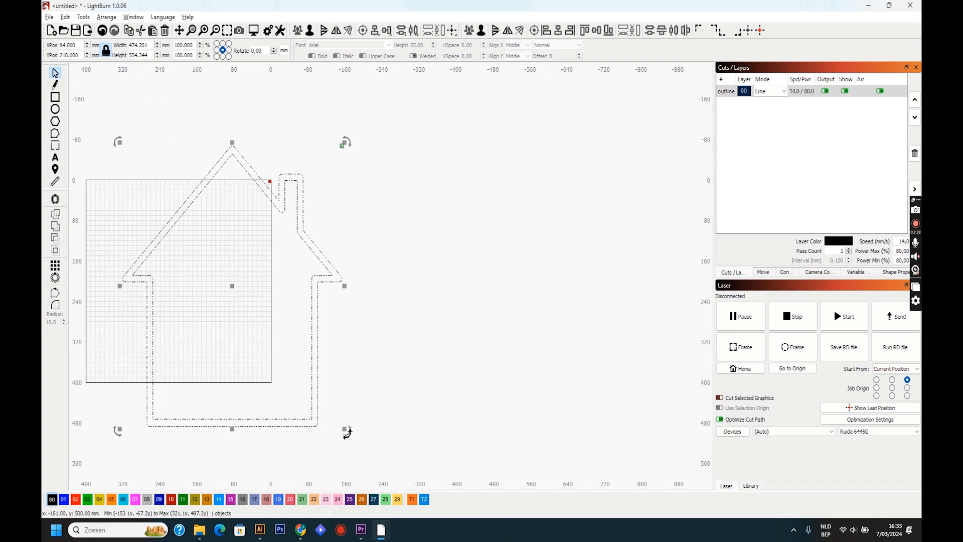
{"action": "left_click_drag", "start_coordinate": [349, 431], "coordinate": [286, 331]}
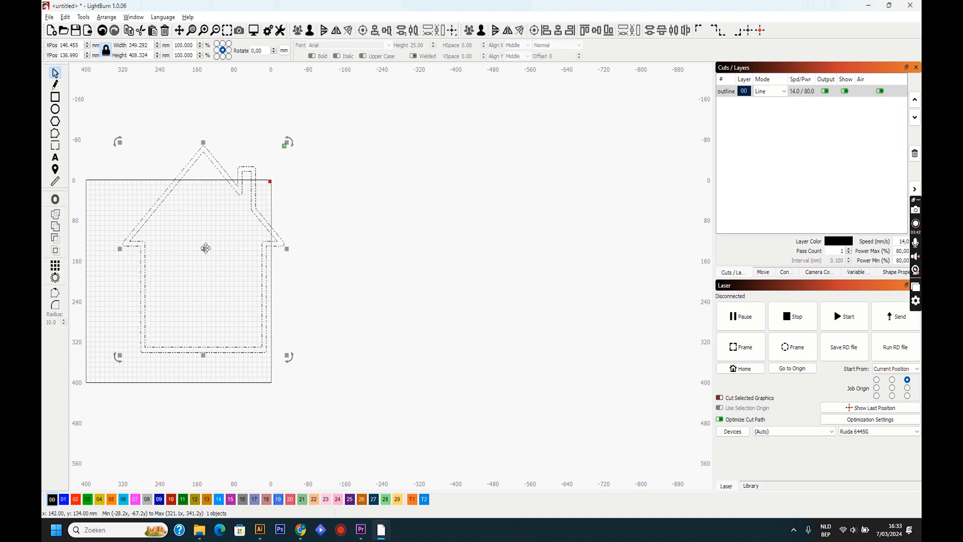
{"action": "left_click_drag", "start_coordinate": [206, 247], "coordinate": [196, 276]}
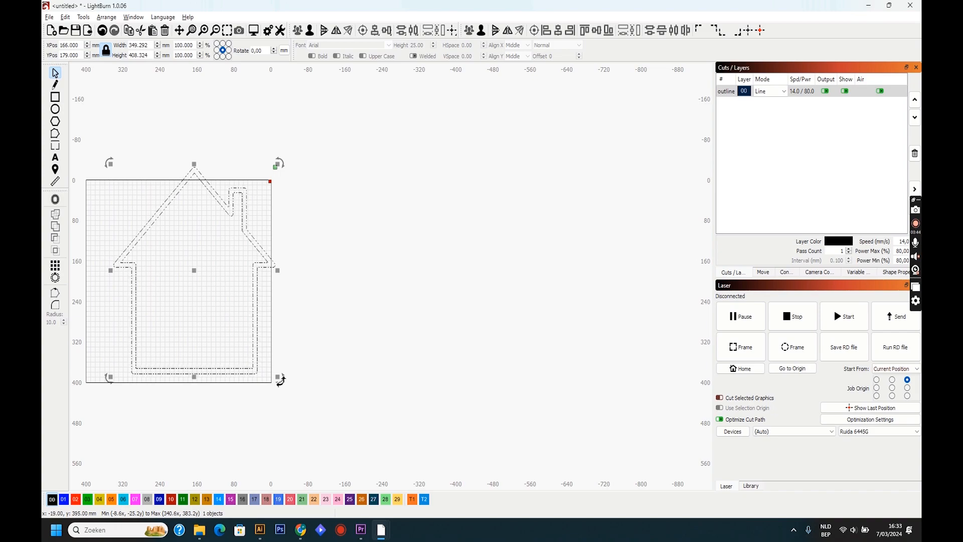
{"action": "left_click_drag", "start_coordinate": [280, 379], "coordinate": [253, 343]}
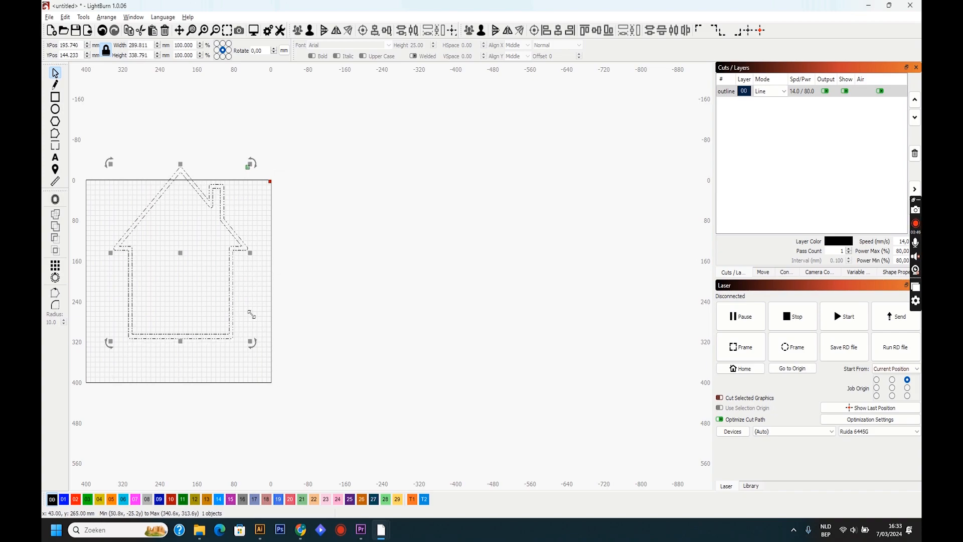
{"action": "left_click_drag", "start_coordinate": [181, 257], "coordinate": [203, 275]}
{"action": "left_click", "coordinate": [148, 391]}
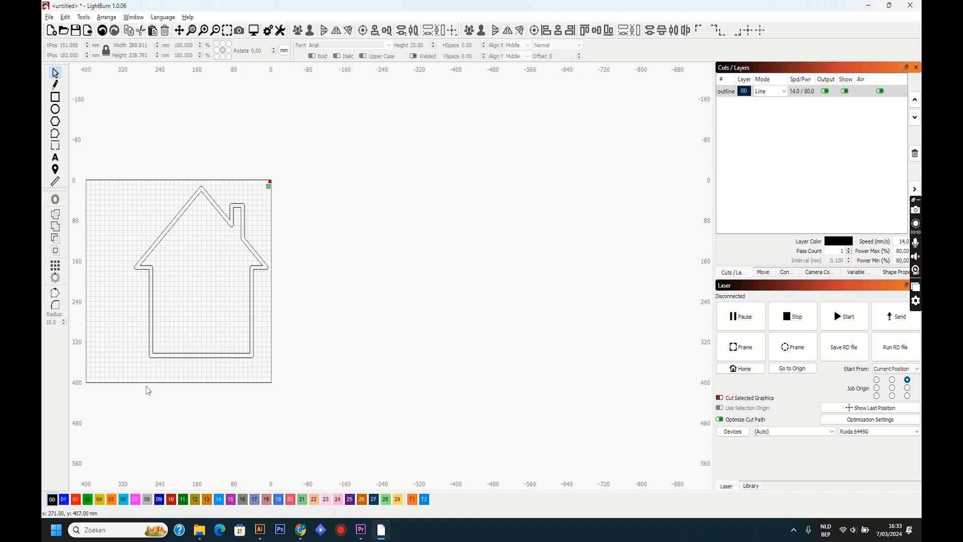
- Draw a small rectangle inside the house near its lower-left corner, with a width of 20.05 mm and a height of 30 mm
{"action": "scroll", "coordinate": [115, 277], "scroll_direction": "up", "scroll_amount": 3}
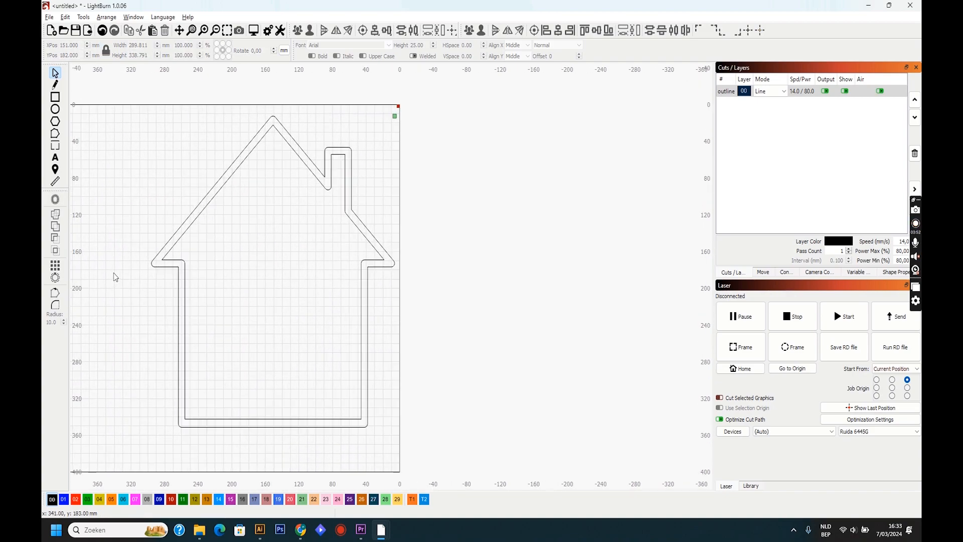
{"action": "left_click", "coordinate": [56, 99]}
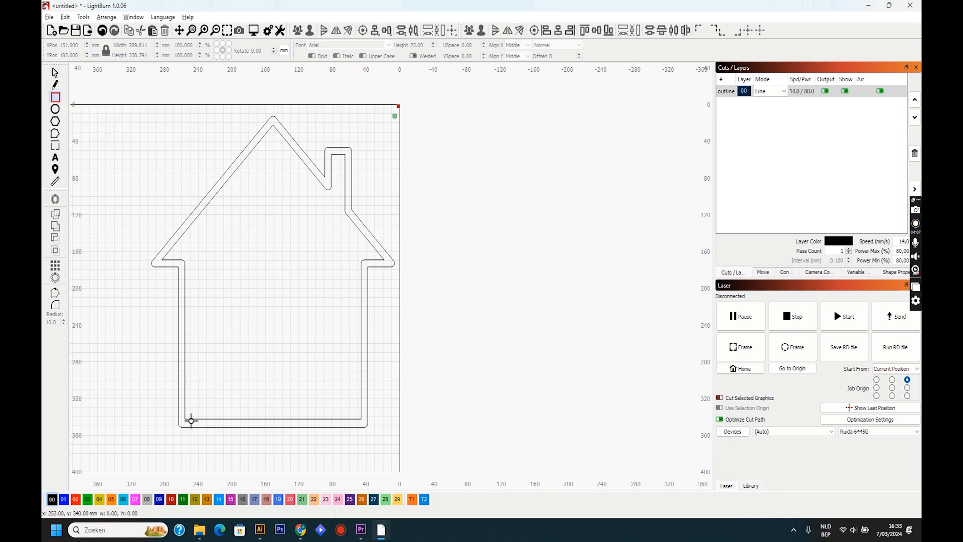
{"action": "left_click_drag", "start_coordinate": [189, 423], "coordinate": [206, 392]}
{"action": "left_click_drag", "start_coordinate": [206, 392], "coordinate": [206, 392]}
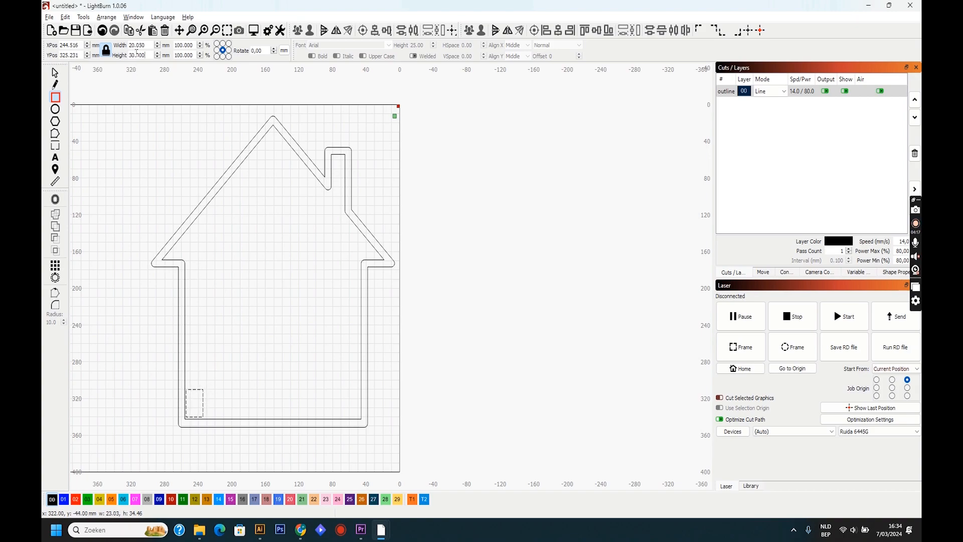
- Move the small rectangle into the frame's lower-left inner corner, to about X 246, Y 327 mm
{"action": "left_click", "coordinate": [55, 73]}
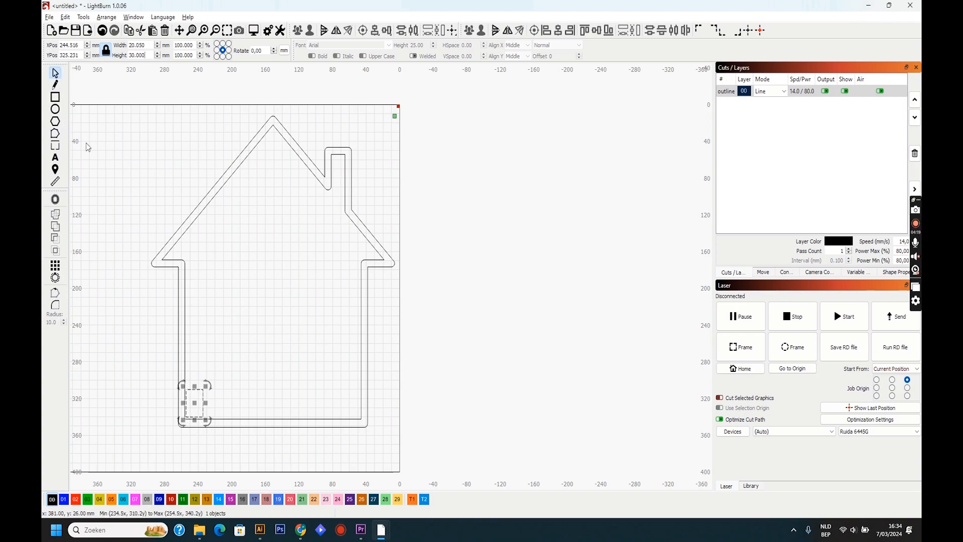
{"action": "scroll", "coordinate": [203, 397], "scroll_direction": "up", "scroll_amount": 2}
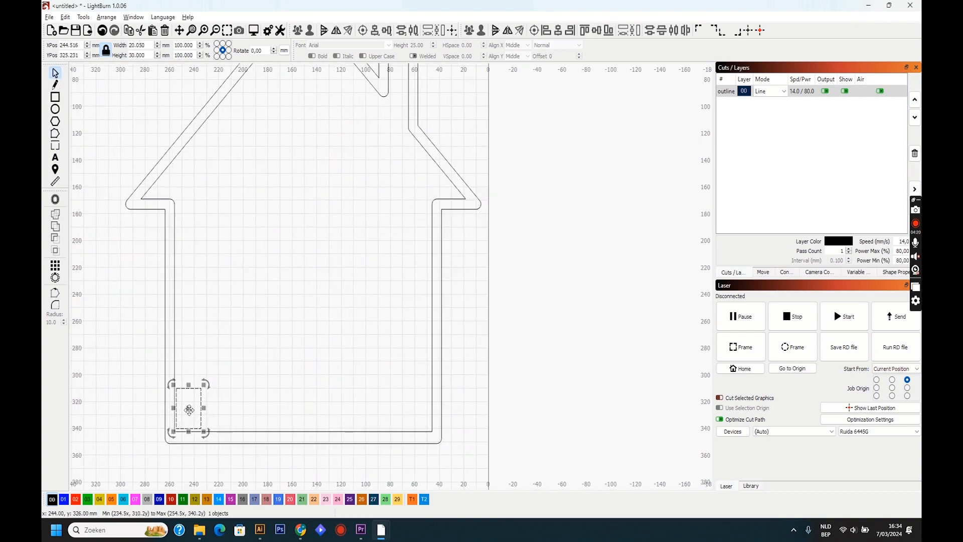
{"action": "left_click_drag", "start_coordinate": [182, 432], "coordinate": [179, 435]}
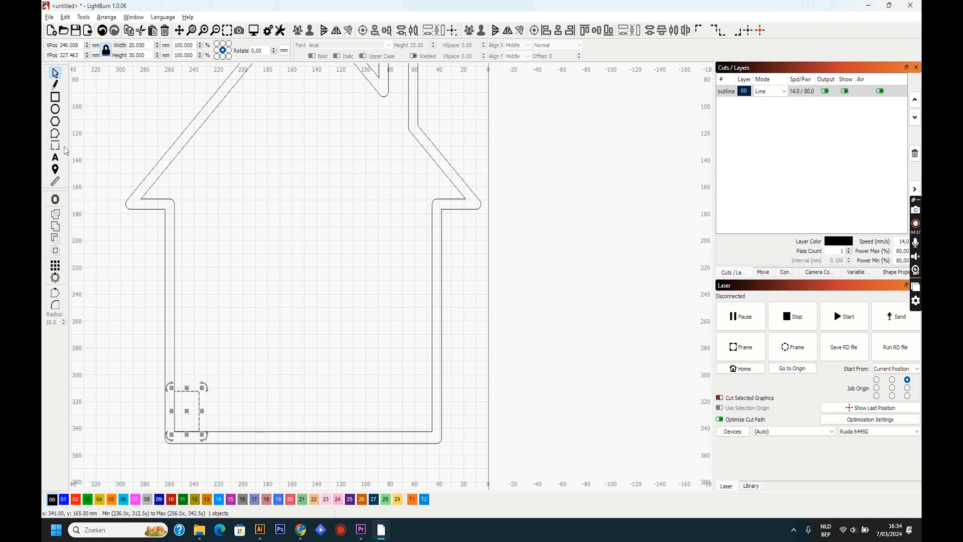
- Assign the small rectangle to the red layer 02 and rename that layer size
{"action": "left_click", "coordinate": [55, 97]}
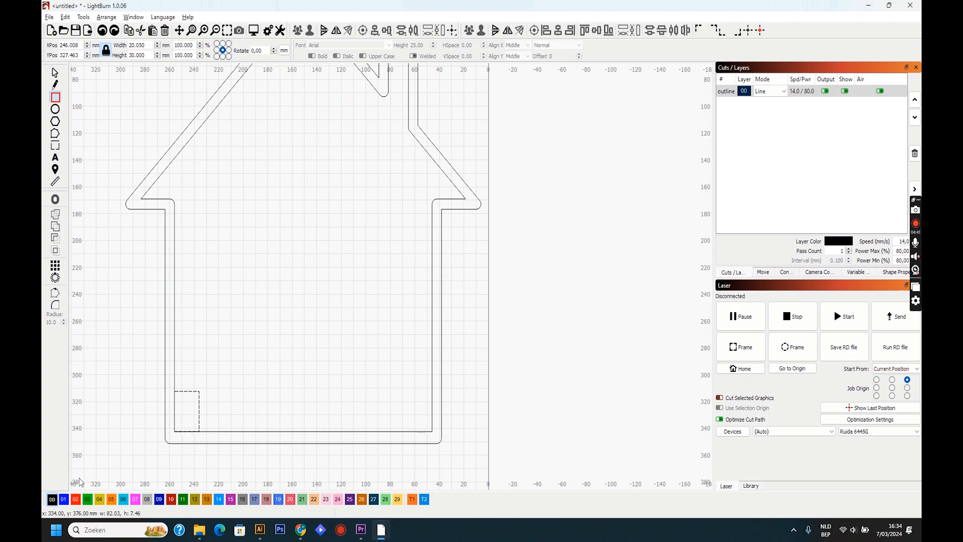
{"action": "left_click", "coordinate": [76, 500]}
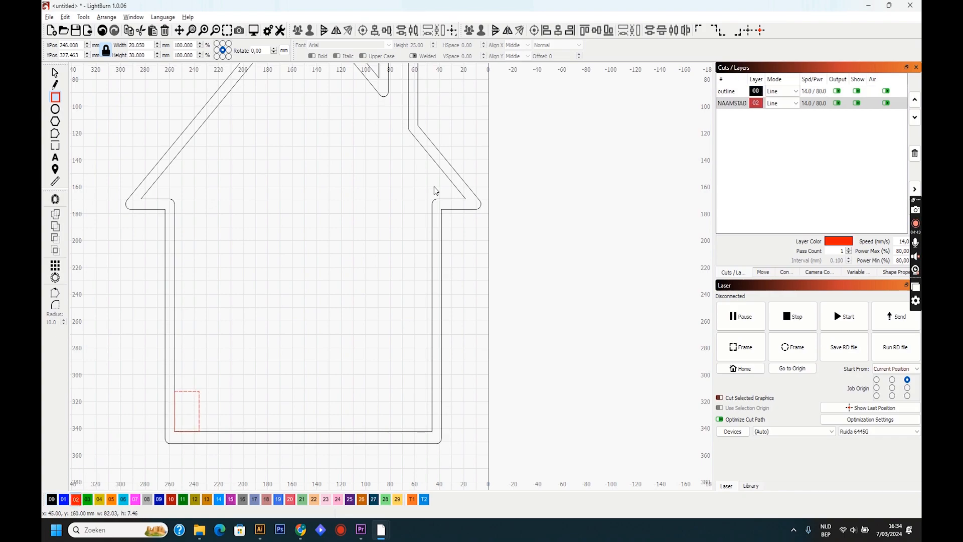
{"action": "double_click", "coordinate": [734, 104]}
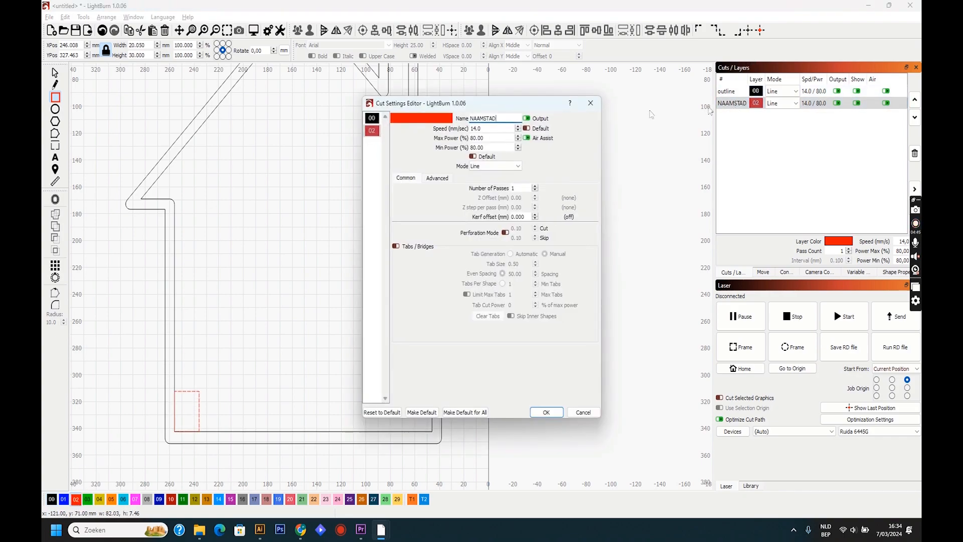
{"action": "double_click", "coordinate": [499, 117]}
{"action": "type", "text": "size"}
{"action": "key", "text": "Return"}
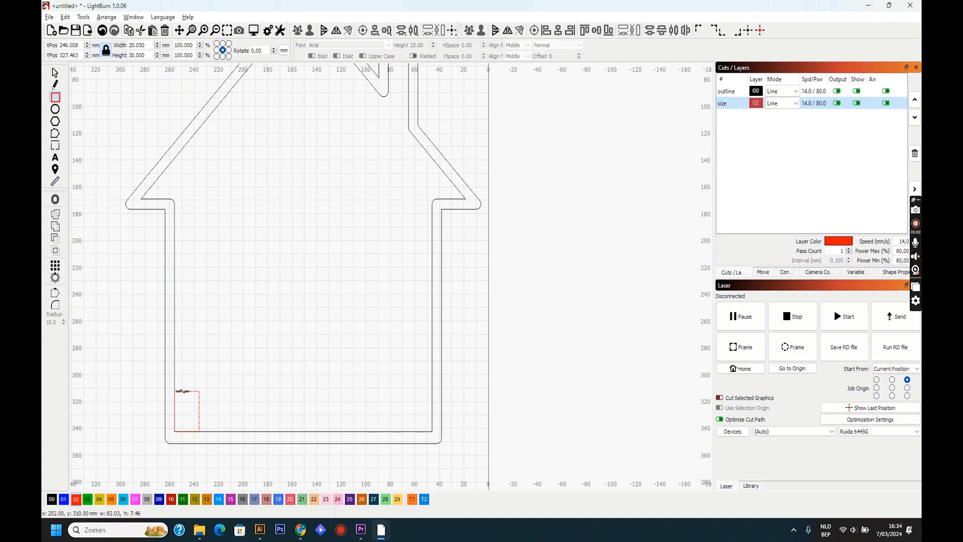
- Draw a thin horizontal bar about 90 x 6.5 mm on top of the small red rectangle and assign it to black layer 00
{"action": "left_click_drag", "start_coordinate": [180, 394], "coordinate": [286, 387]}
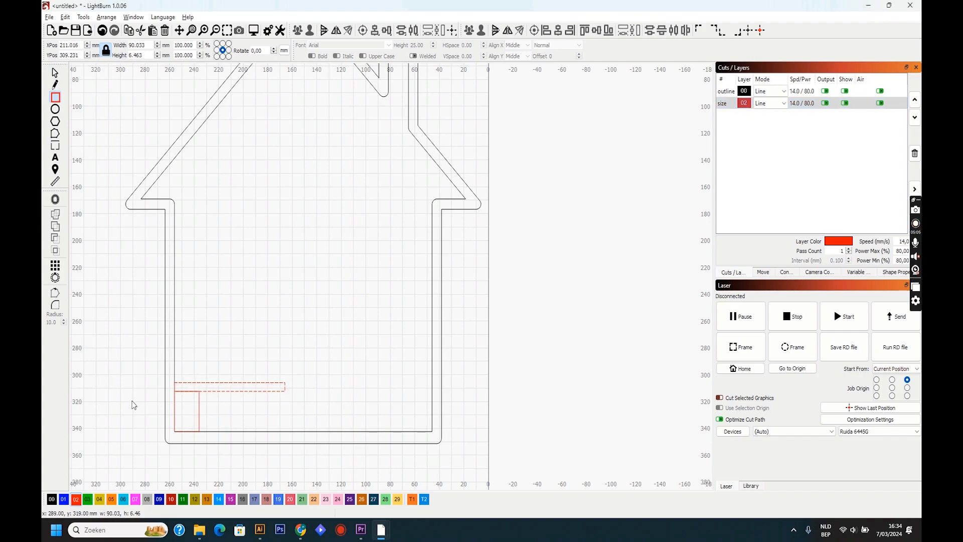
{"action": "left_click", "coordinate": [51, 499]}
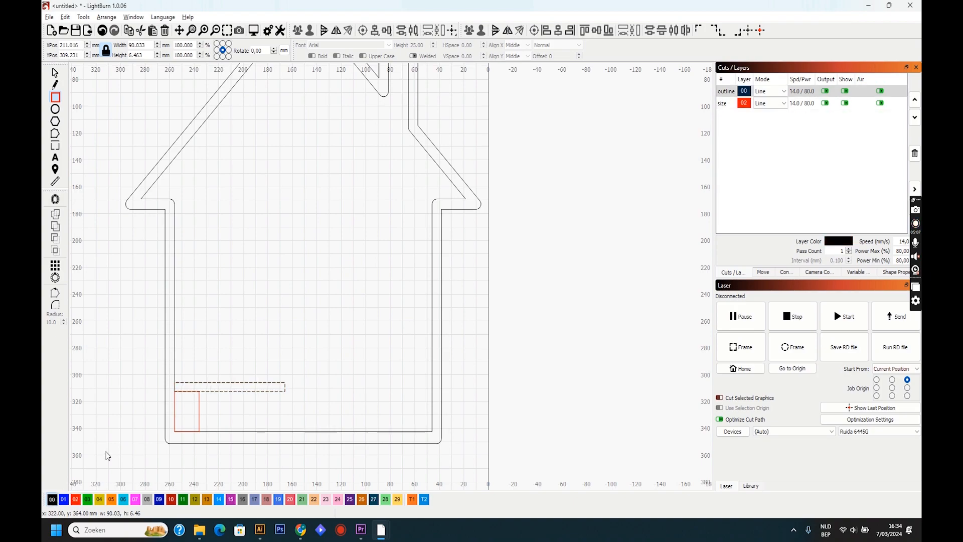
{"action": "left_click", "coordinate": [231, 396]}
- Duplicate the bar twice upward, at about Y 277 and Y 247 mm, keeping the copies aligned with the frame's inner left wall
{"action": "left_click", "coordinate": [56, 72]}
{"action": "left_click", "coordinate": [229, 384]}
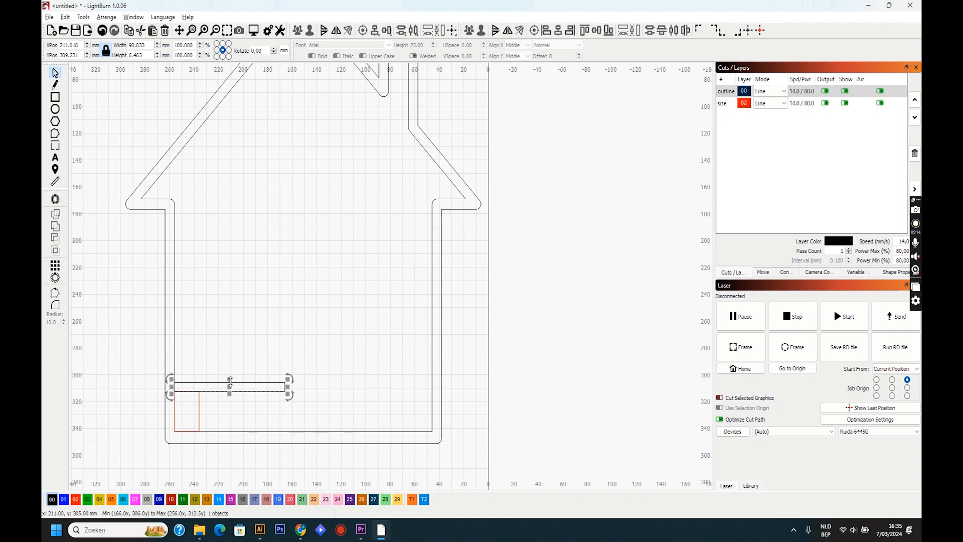
{"action": "left_click_drag", "start_coordinate": [230, 385], "coordinate": [231, 304]}
{"action": "key", "text": "Escape"}
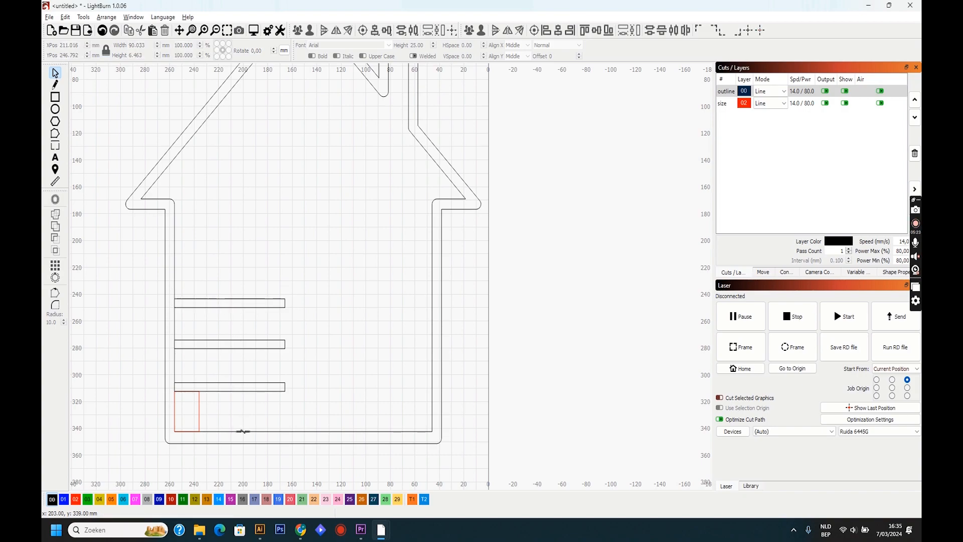
- Copy the red size rectangle onto the lowest bar and move the middle bar up to rest on it, at about Y 273 mm
{"action": "left_click", "coordinate": [201, 420]}
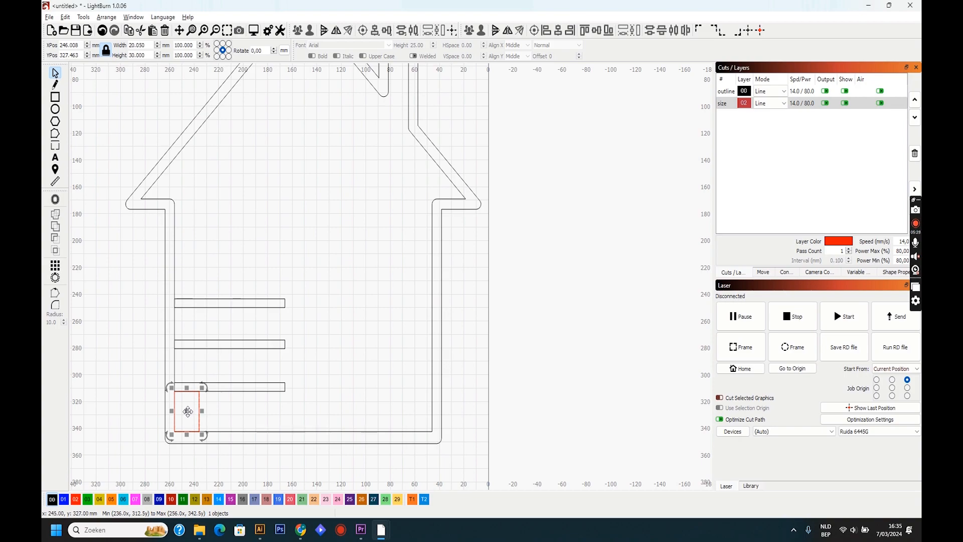
{"action": "left_click_drag", "start_coordinate": [188, 412], "coordinate": [188, 367]}
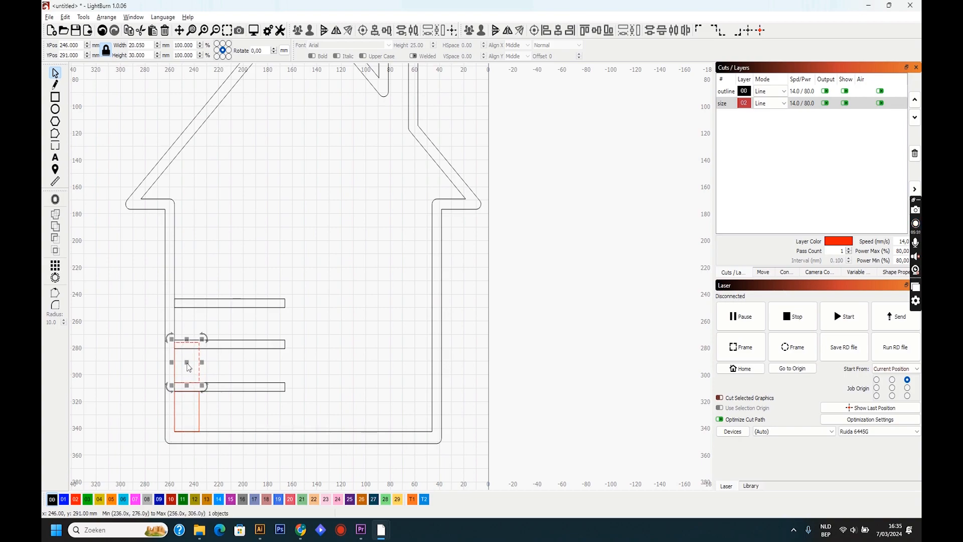
{"action": "left_click", "coordinate": [229, 341]}
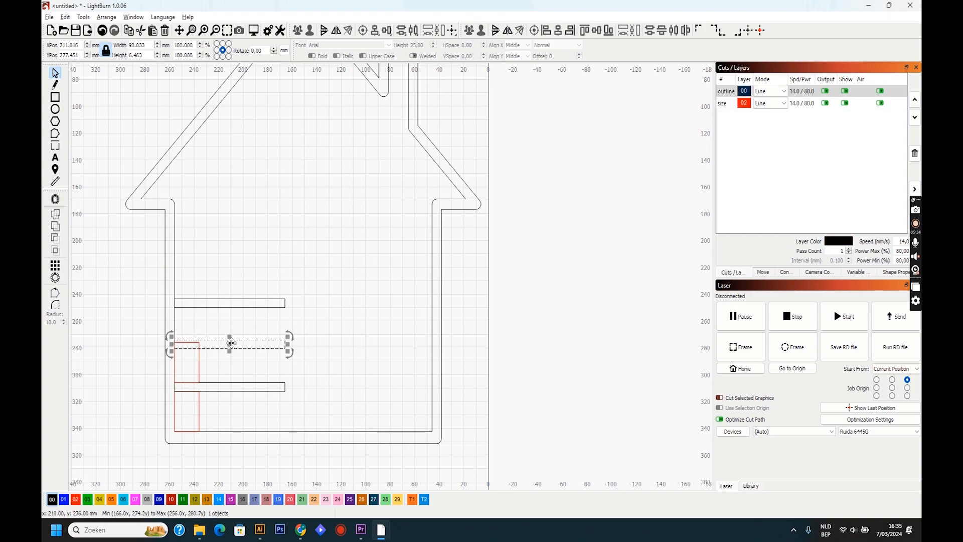
{"action": "left_click_drag", "start_coordinate": [231, 344], "coordinate": [228, 339]}
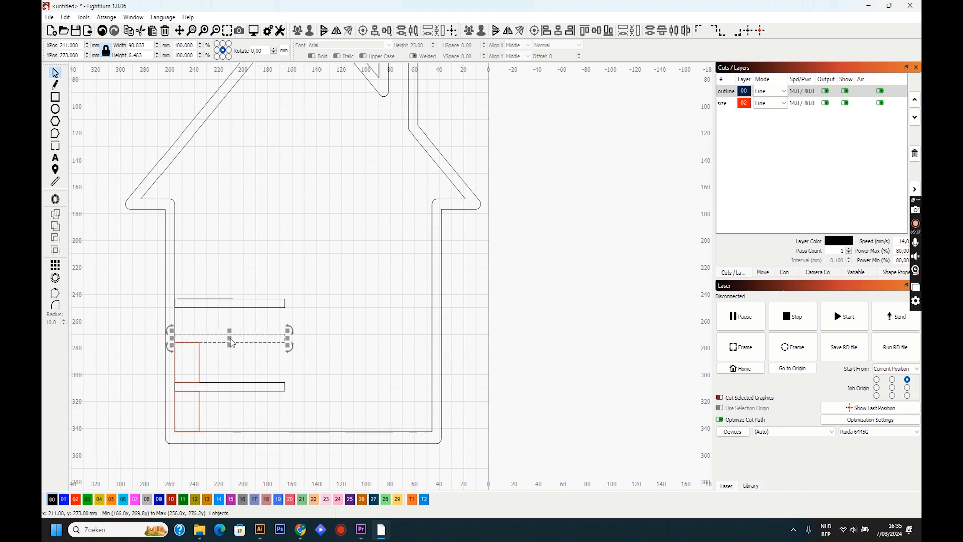
- Copy the red size rectangle onto the middle bar and rest the uppermost bar on it, at about X 211, Y 236 mm
{"action": "left_click", "coordinate": [220, 304]}
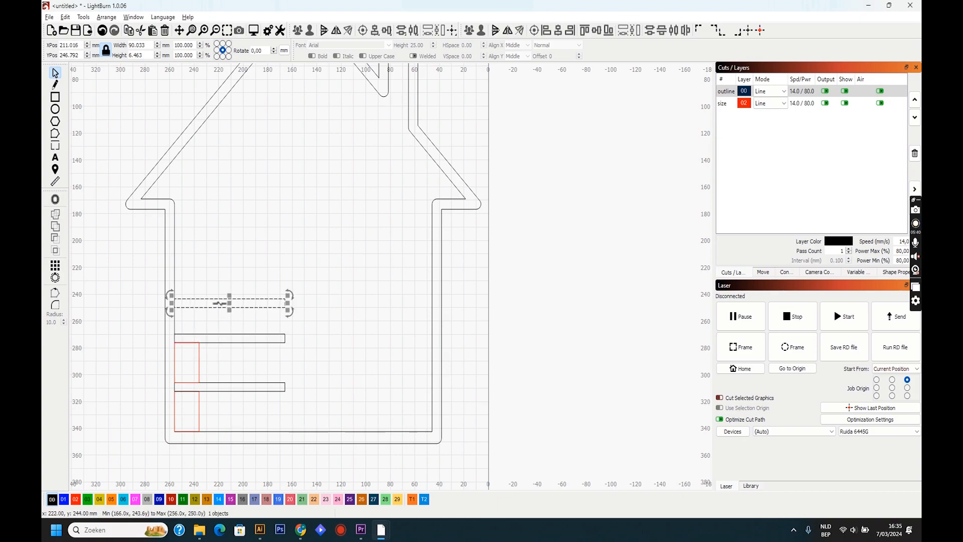
{"action": "left_click_drag", "start_coordinate": [237, 307], "coordinate": [239, 291]}
{"action": "left_click", "coordinate": [202, 411]}
{"action": "left_click", "coordinate": [203, 411]}
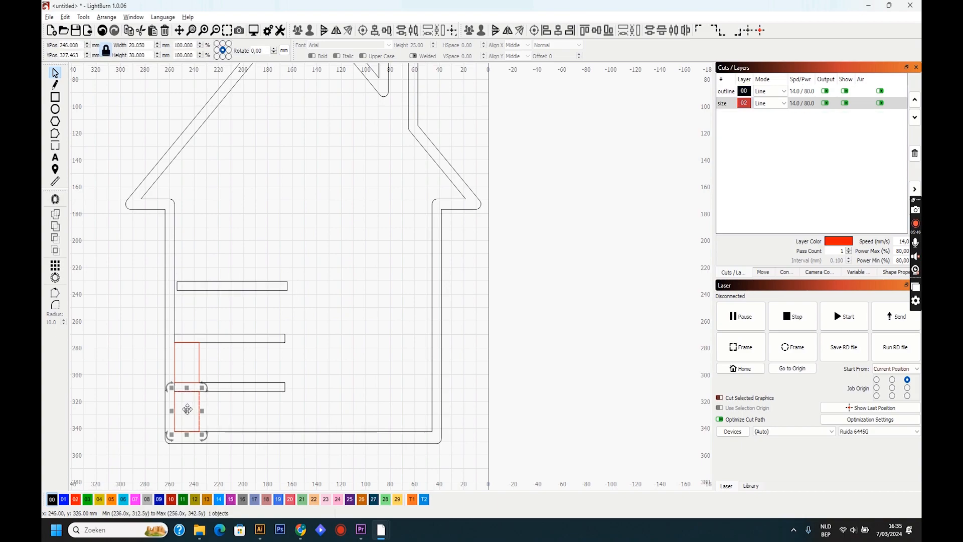
{"action": "left_click_drag", "start_coordinate": [189, 404], "coordinate": [179, 336]}
{"action": "left_click", "coordinate": [190, 288]}
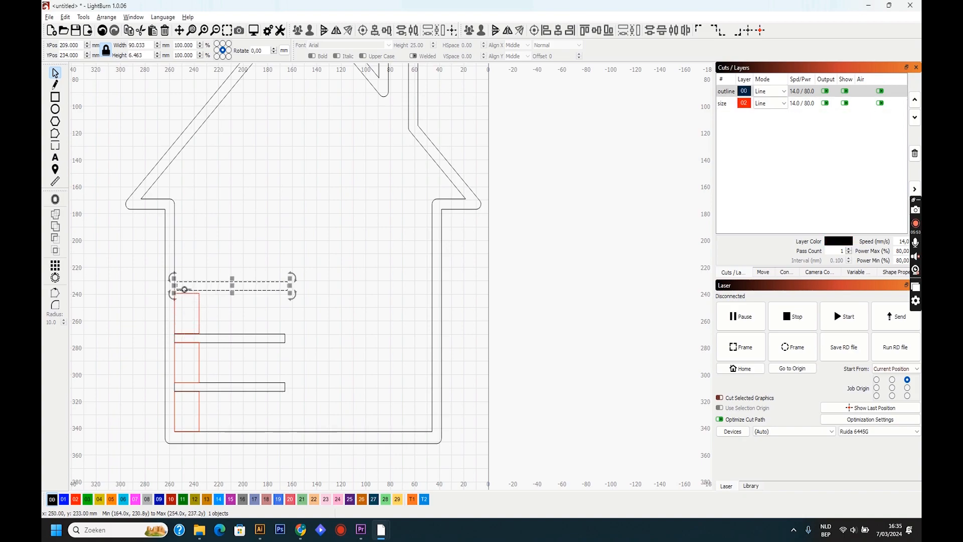
{"action": "left_click_drag", "start_coordinate": [178, 290], "coordinate": [176, 291]}
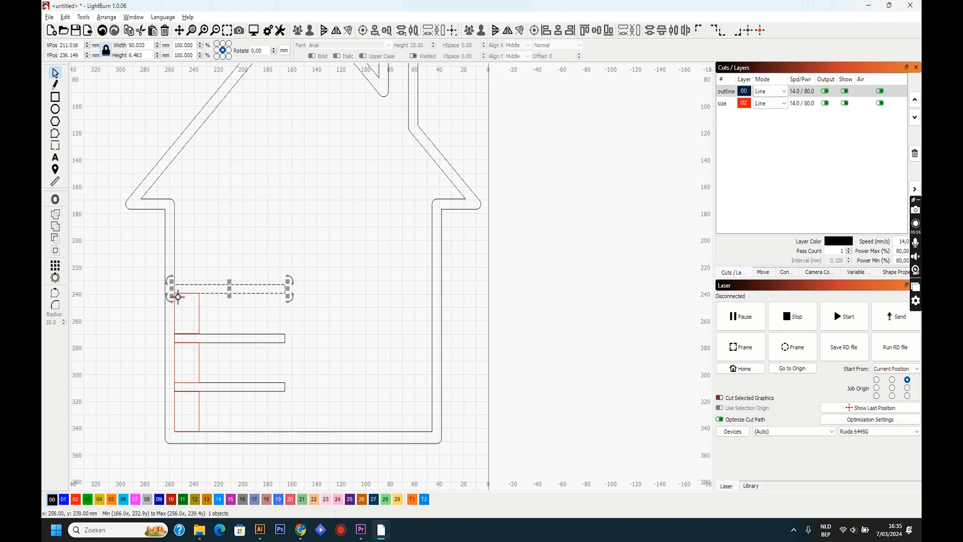
{"action": "left_click", "coordinate": [255, 326]}
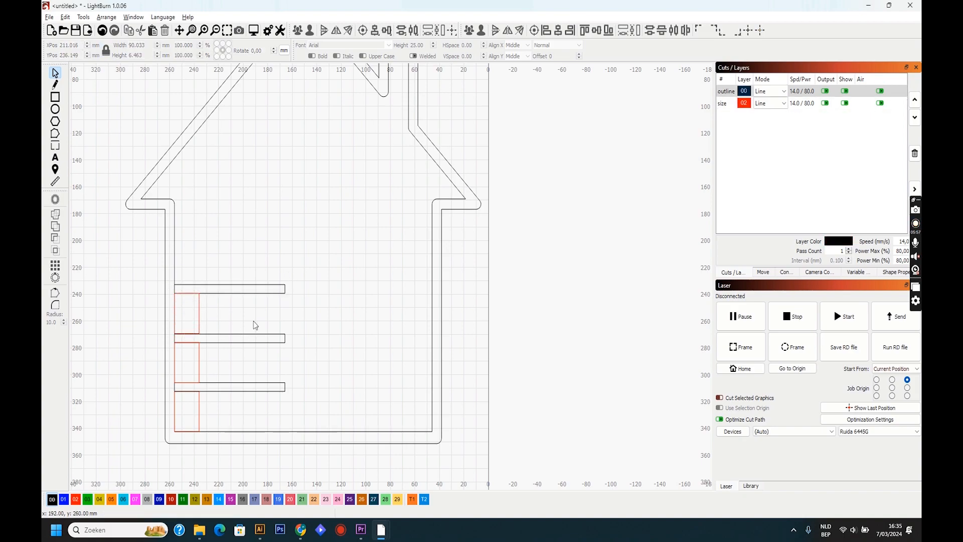
- Turn off output and visibility for the size layer and review the house frame with its three bars
{"action": "left_click", "coordinate": [825, 103]}
{"action": "left_click", "coordinate": [845, 103]}
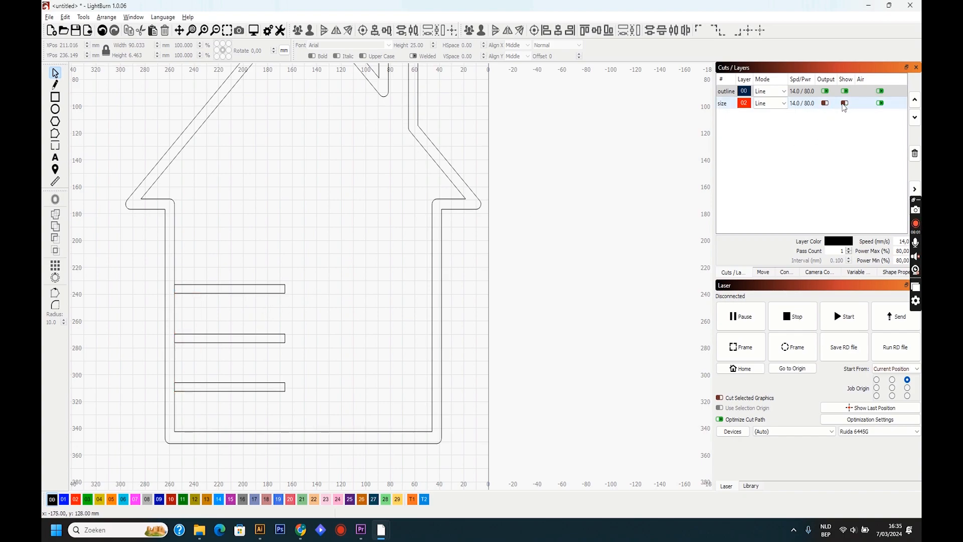
{"action": "scroll", "coordinate": [346, 315], "scroll_direction": "down", "scroll_amount": 3}
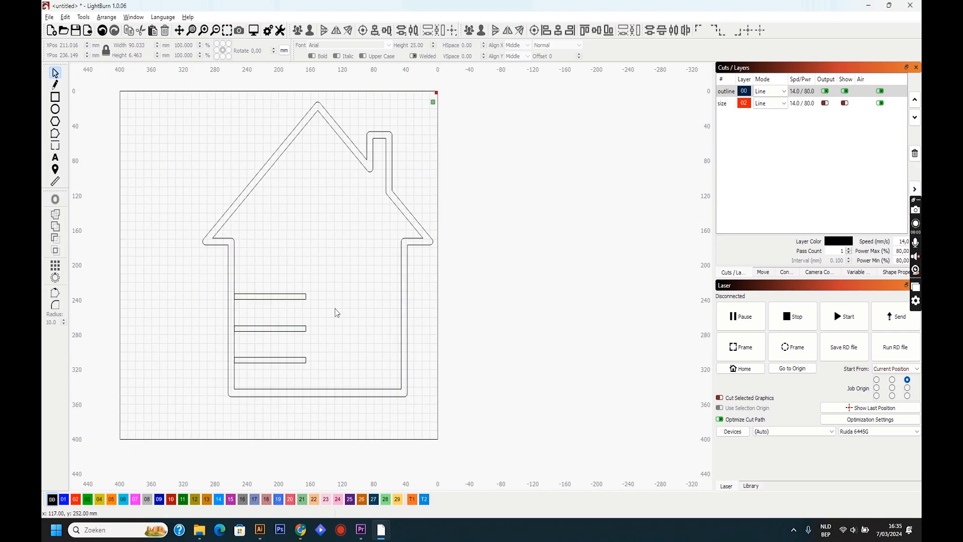
{"action": "scroll", "coordinate": [223, 293], "scroll_direction": "up", "scroll_amount": 1}
{"action": "scroll", "coordinate": [223, 293], "scroll_direction": "up", "scroll_amount": 3}
{"action": "scroll", "coordinate": [223, 293], "scroll_direction": "down", "scroll_amount": 2}
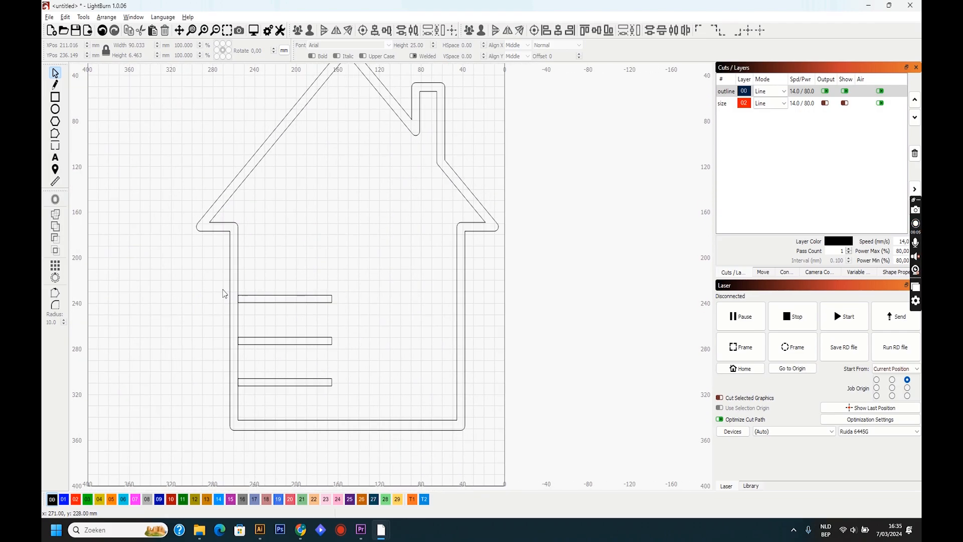
{"action": "scroll", "coordinate": [269, 251], "scroll_direction": "down", "scroll_amount": 1}
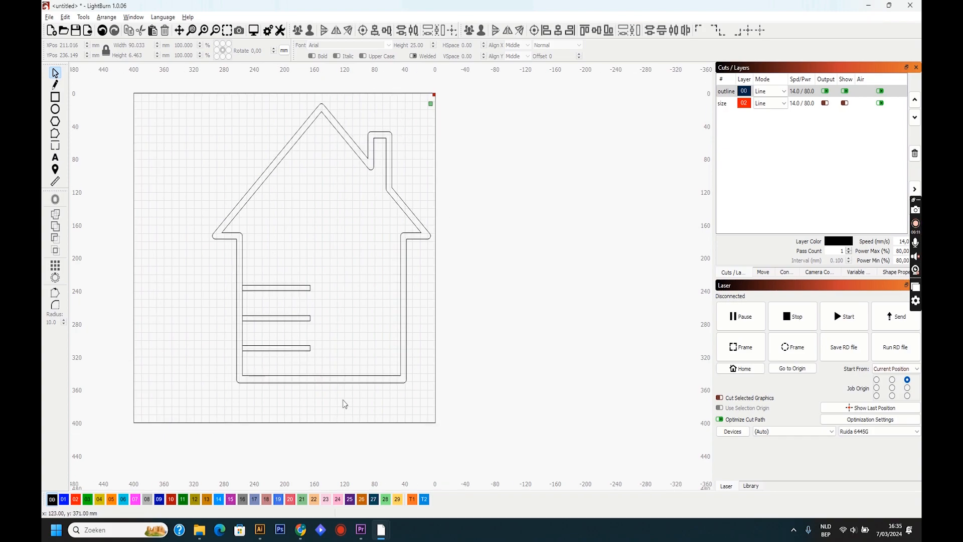
- Switch to Vecteezy in the browser, search its vectors for heart, and limit the results to Free License
{"action": "left_click", "coordinate": [307, 477]}
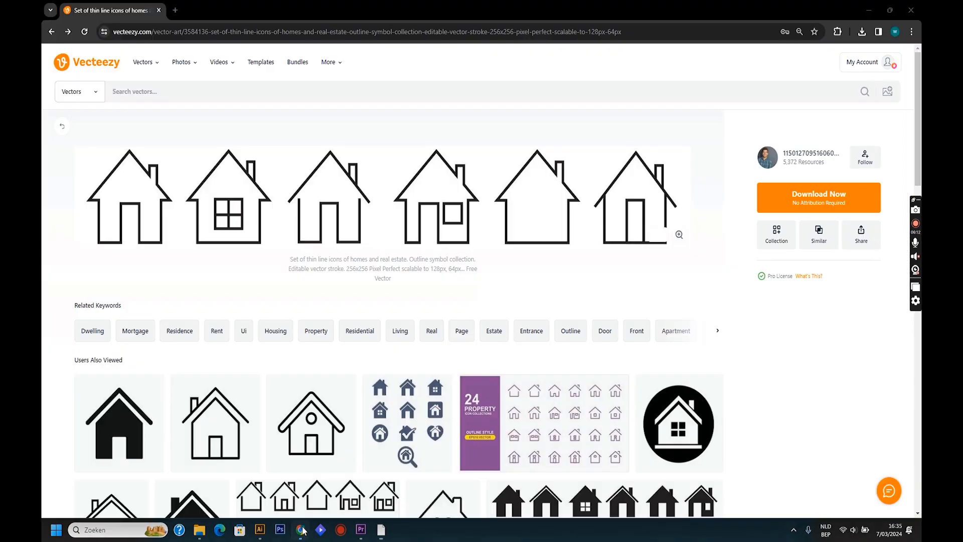
{"action": "left_click", "coordinate": [297, 87]}
{"action": "type", "text": "heart"}
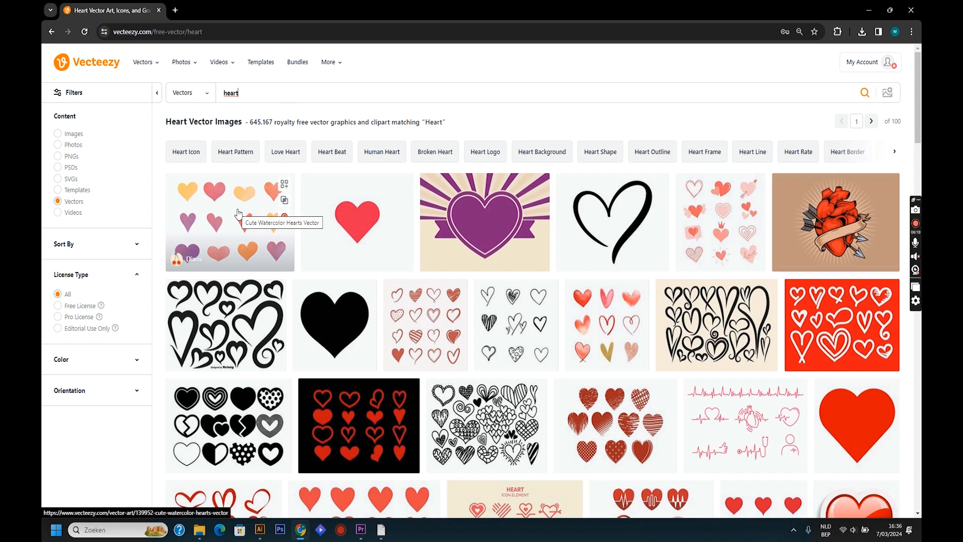
{"action": "left_click", "coordinate": [80, 310]}
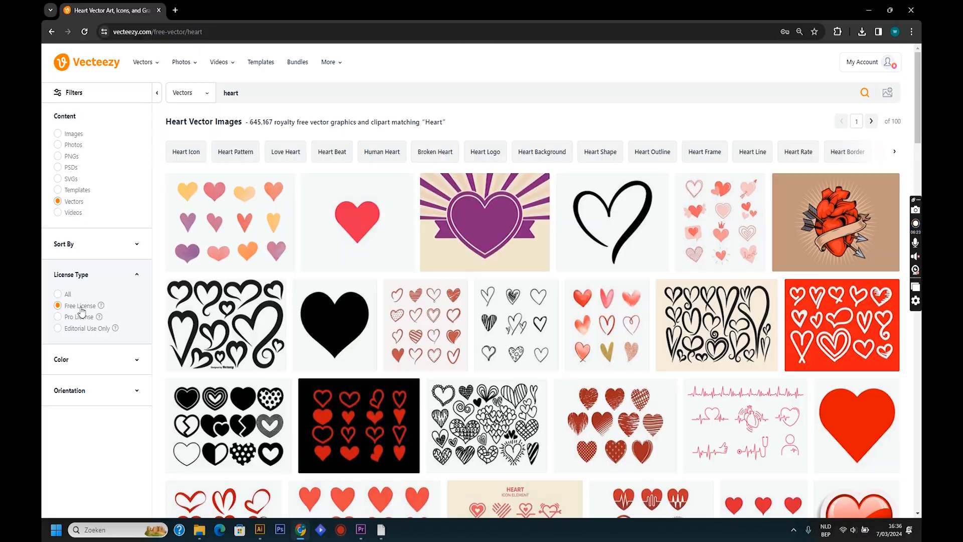
- Browse the free heart vectors, open the collection of red hearts in doodle style, and download it
{"action": "scroll", "coordinate": [306, 311], "scroll_direction": "down", "scroll_amount": 2}
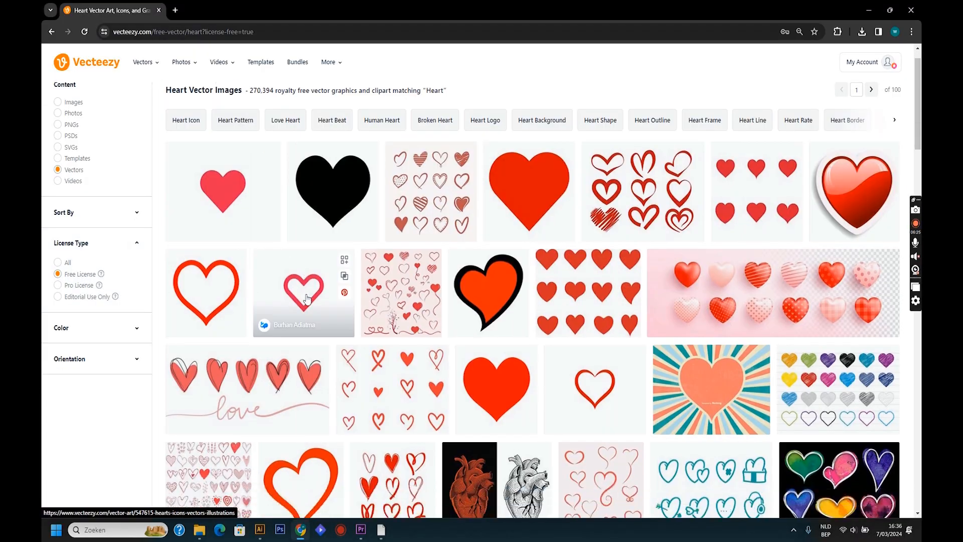
{"action": "scroll", "coordinate": [307, 300], "scroll_direction": "down", "scroll_amount": 2}
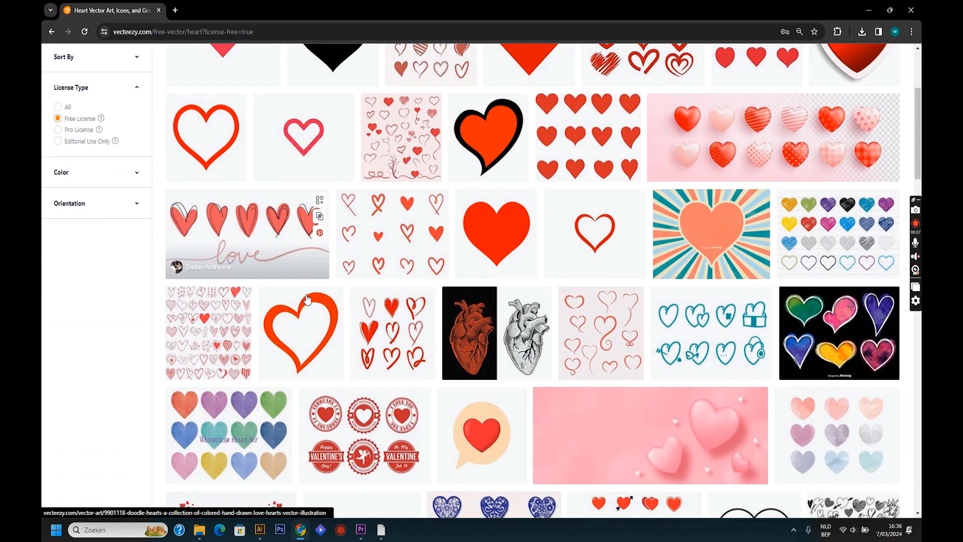
{"action": "scroll", "coordinate": [307, 300], "scroll_direction": "up", "scroll_amount": 2}
{"action": "scroll", "coordinate": [307, 299], "scroll_direction": "down", "scroll_amount": 3}
{"action": "scroll", "coordinate": [308, 300], "scroll_direction": "down", "scroll_amount": 4}
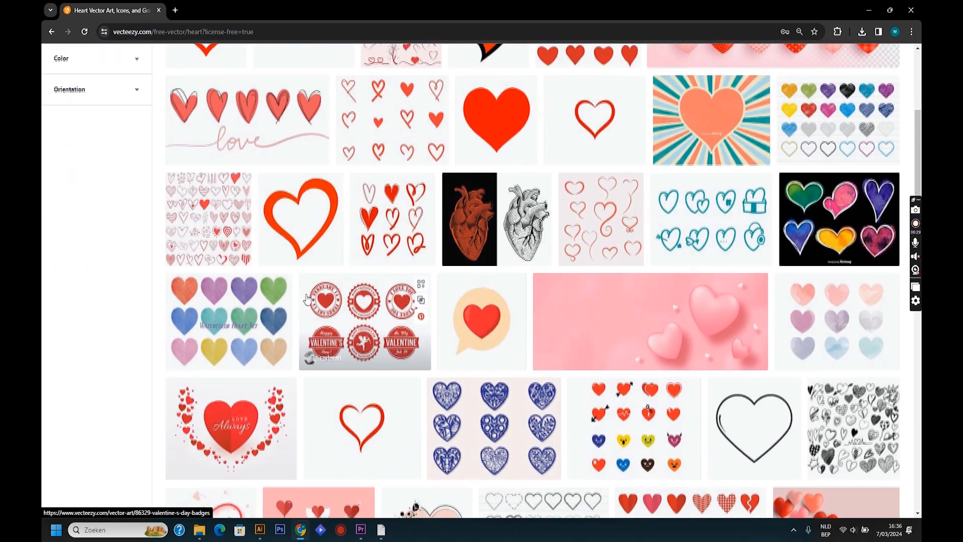
{"action": "scroll", "coordinate": [307, 300], "scroll_direction": "down", "scroll_amount": 1}
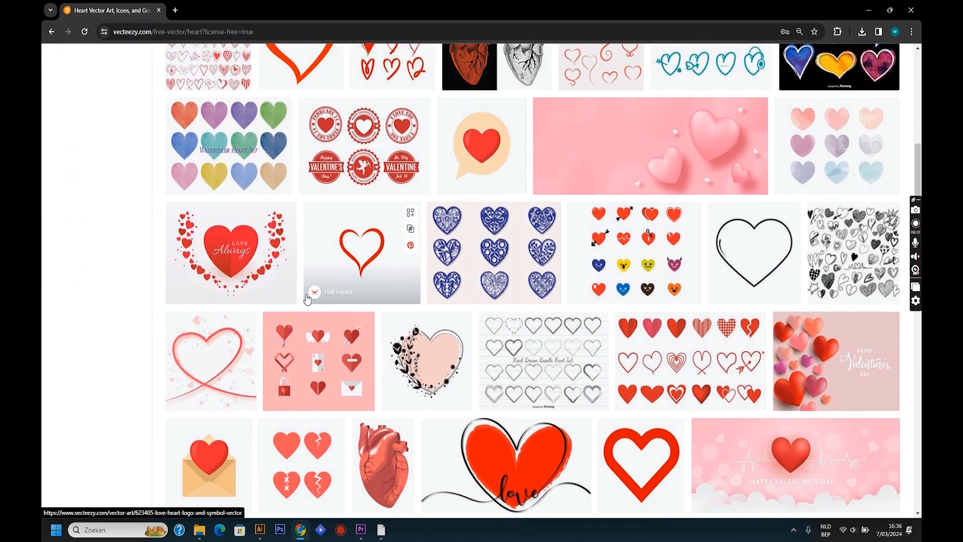
{"action": "scroll", "coordinate": [291, 296], "scroll_direction": "up", "scroll_amount": 4}
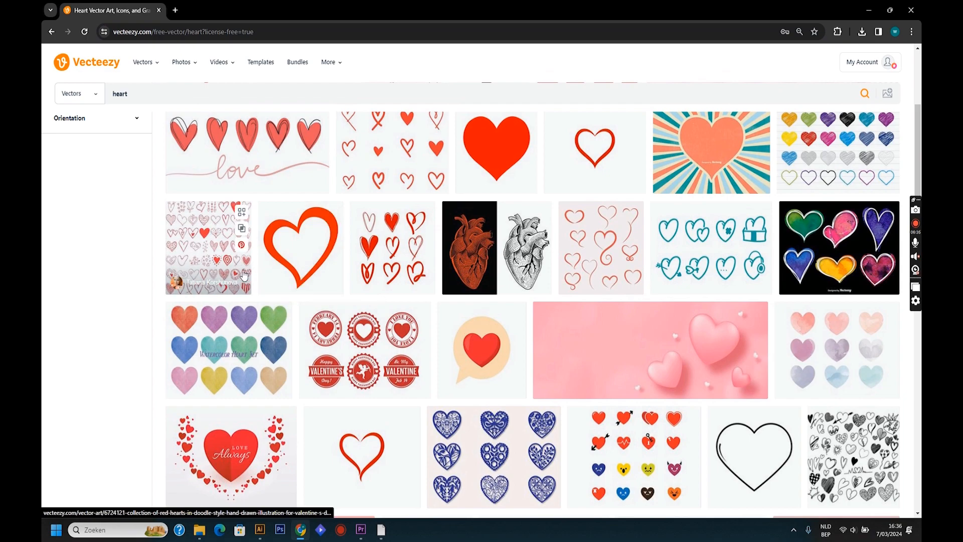
{"action": "left_click", "coordinate": [224, 257]}
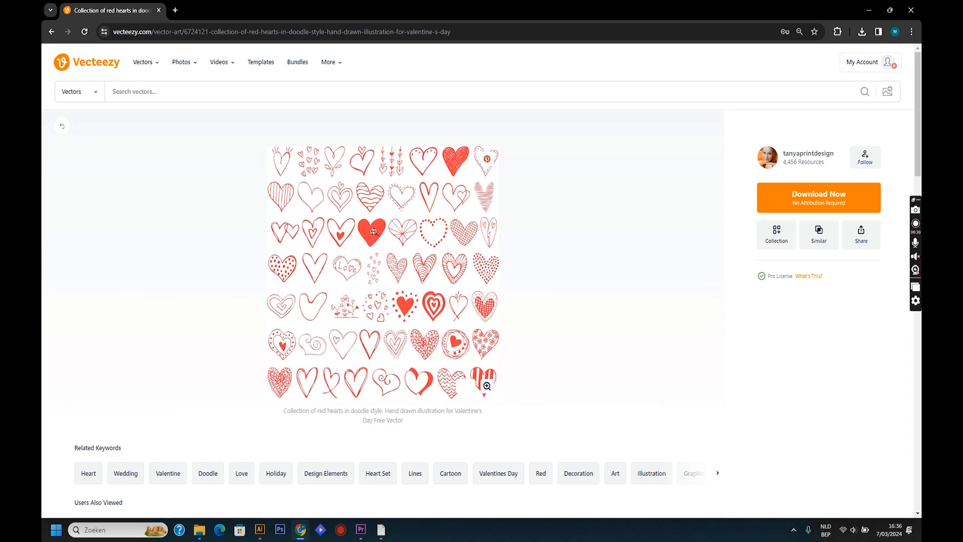
{"action": "left_click", "coordinate": [781, 206]}
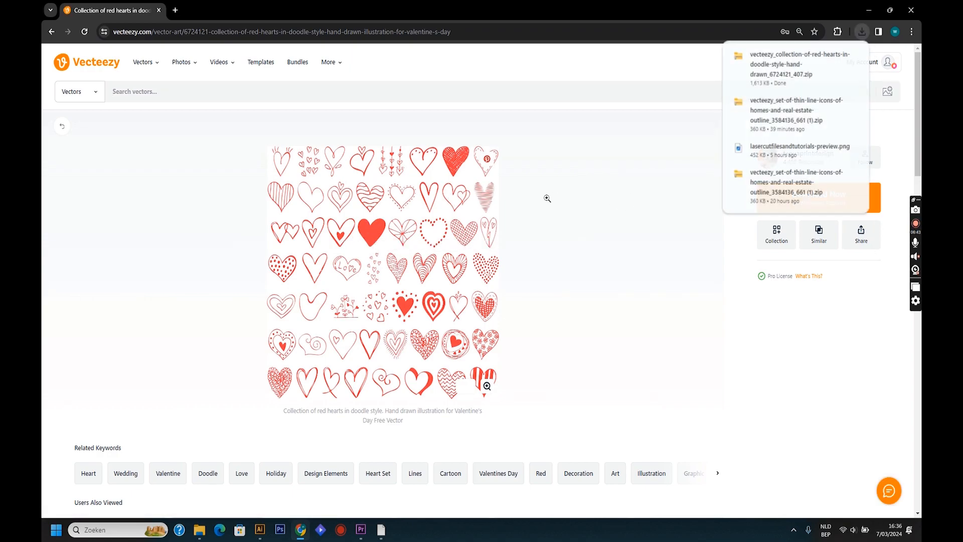
- Open the downloaded red hearts archive and load its Encapsulated PostScript file in a maximized Illustrator window
{"action": "left_click", "coordinate": [798, 64]}
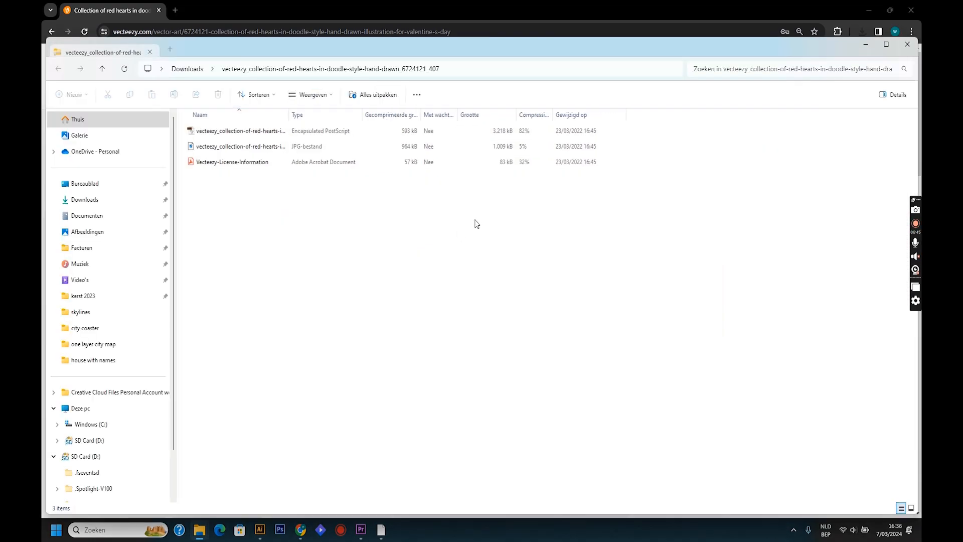
{"action": "double_click", "coordinate": [253, 131]}
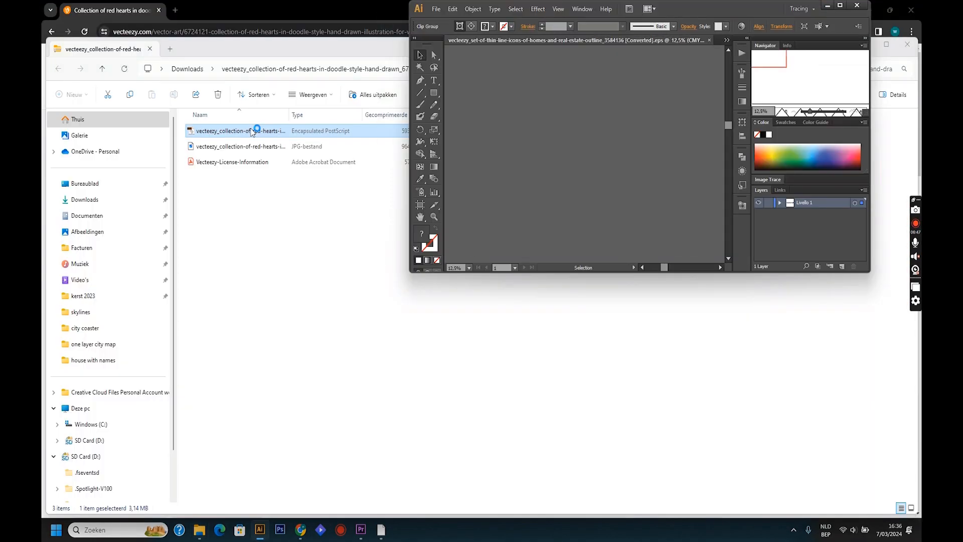
{"action": "left_click", "coordinate": [839, 6]}
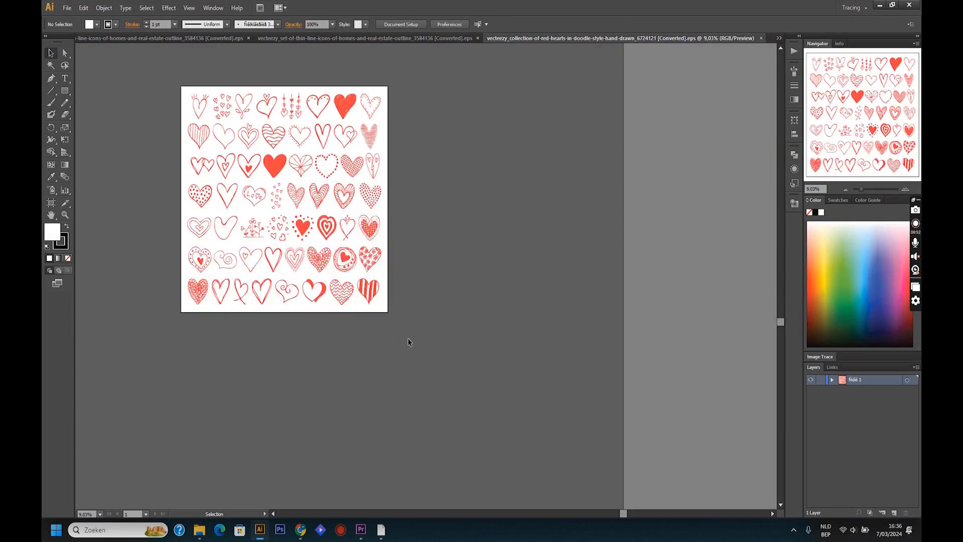
- Select all the doodle hearts on the artboard, copy them, and paste them into the house project in LightBurn
{"action": "left_click_drag", "start_coordinate": [408, 342], "coordinate": [158, 82]}
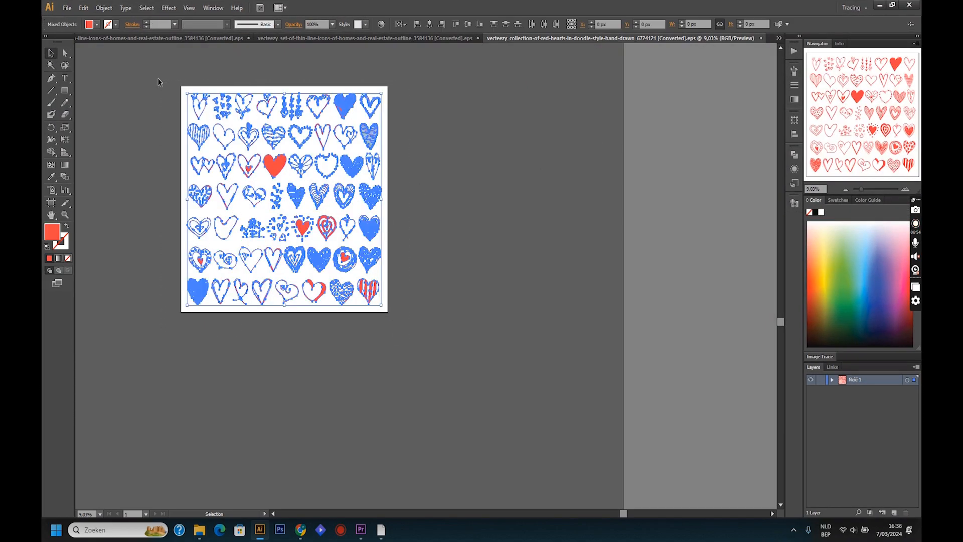
{"action": "key", "text": "a"}
{"action": "key", "text": "v"}
{"action": "mouse_move", "coordinate": [381, 529]}
{"action": "left_click", "coordinate": [401, 451]}
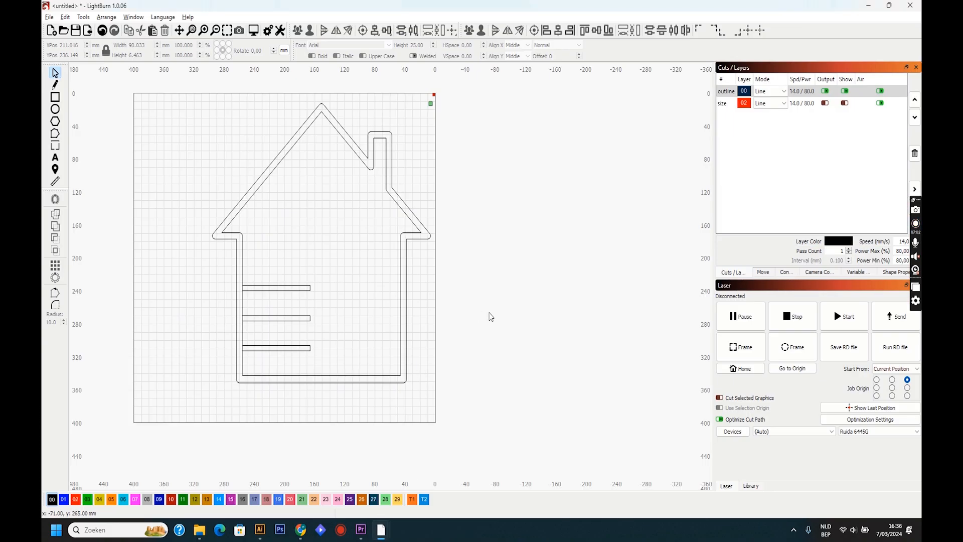
{"action": "key", "text": "ctrl+v"}
- Move the pasted hearts outside the work area to about X 1675, Y 14 mm, and turn on output and visibility for all layers
{"action": "scroll", "coordinate": [491, 316], "scroll_direction": "down", "scroll_amount": 8}
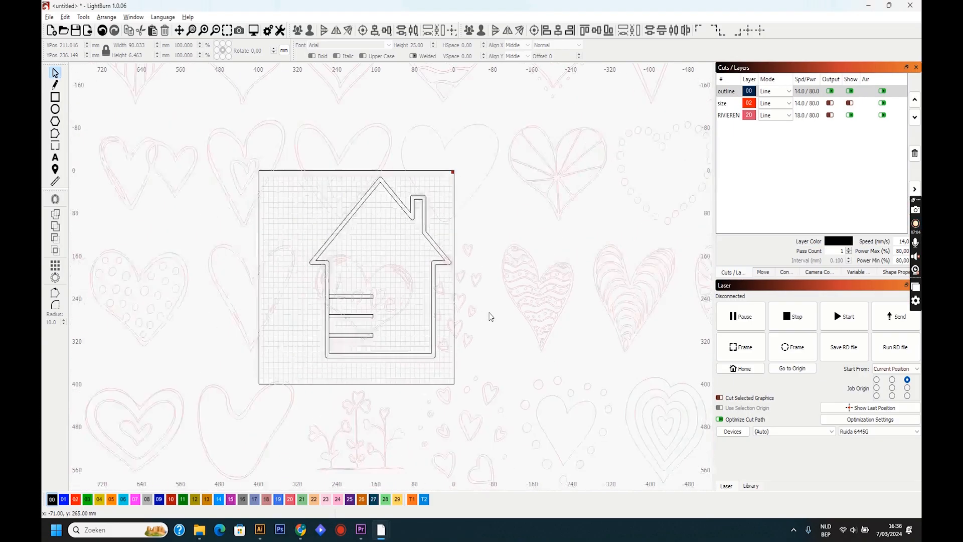
{"action": "left_click_drag", "start_coordinate": [499, 301], "coordinate": [300, 271]}
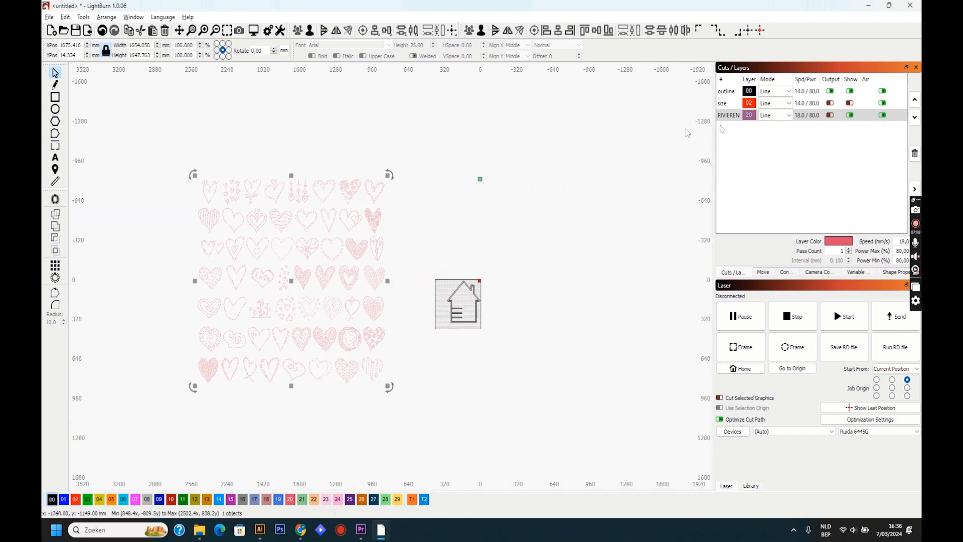
{"action": "left_click", "coordinate": [829, 116]}
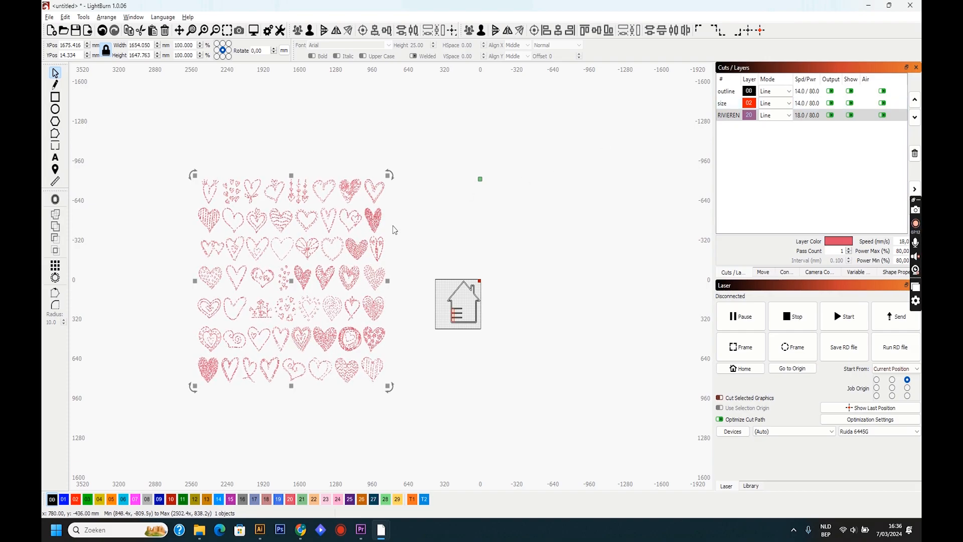
- Ungroup the pasted doodle hearts repeatedly until every heart is broken down into individual ungrouped shapes
{"action": "left_click", "coordinate": [424, 241]}
{"action": "scroll", "coordinate": [304, 274], "scroll_direction": "up", "scroll_amount": 2}
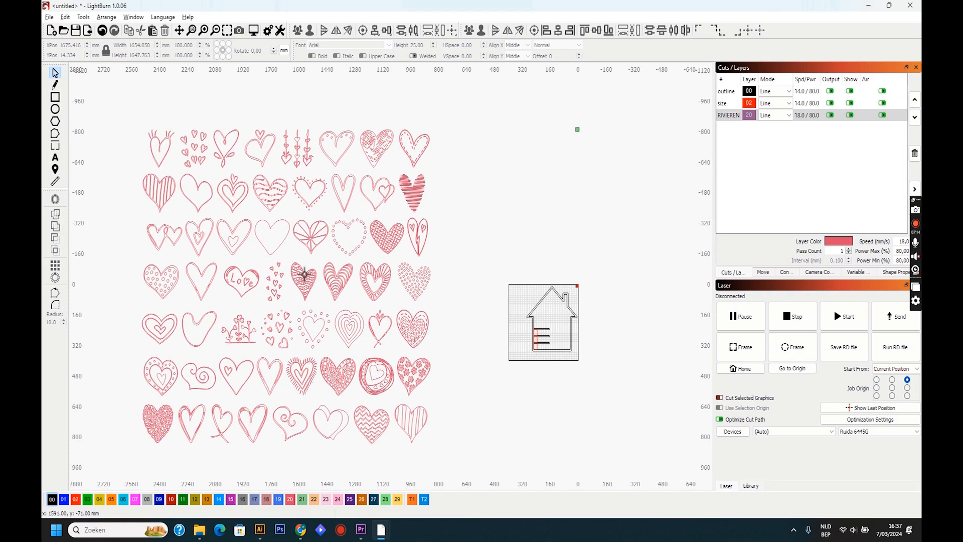
{"action": "left_click", "coordinate": [270, 251]}
{"action": "right_click", "coordinate": [270, 253]}
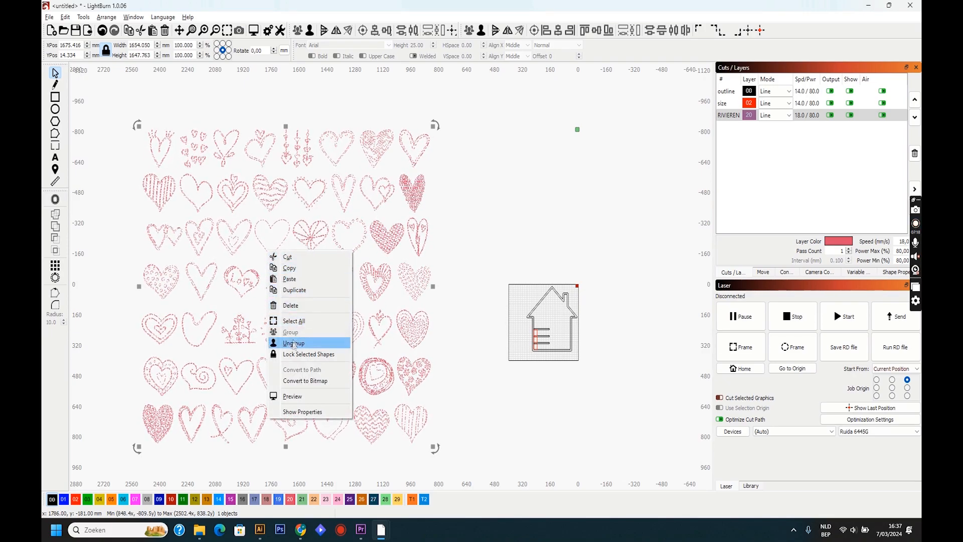
{"action": "left_click", "coordinate": [295, 322]}
{"action": "right_click", "coordinate": [286, 297]}
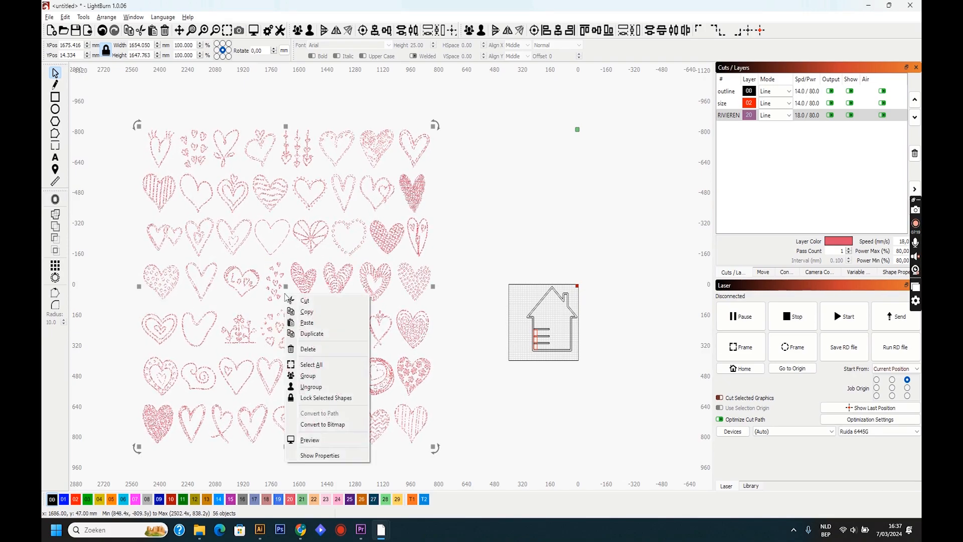
{"action": "left_click", "coordinate": [310, 387]}
{"action": "right_click", "coordinate": [286, 325]}
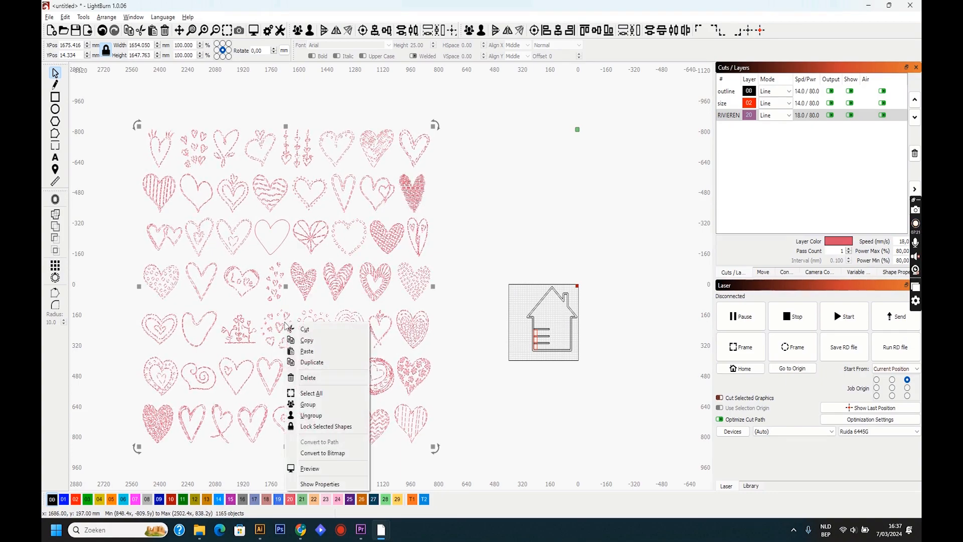
{"action": "left_click", "coordinate": [302, 416]}
{"action": "right_click", "coordinate": [300, 335]}
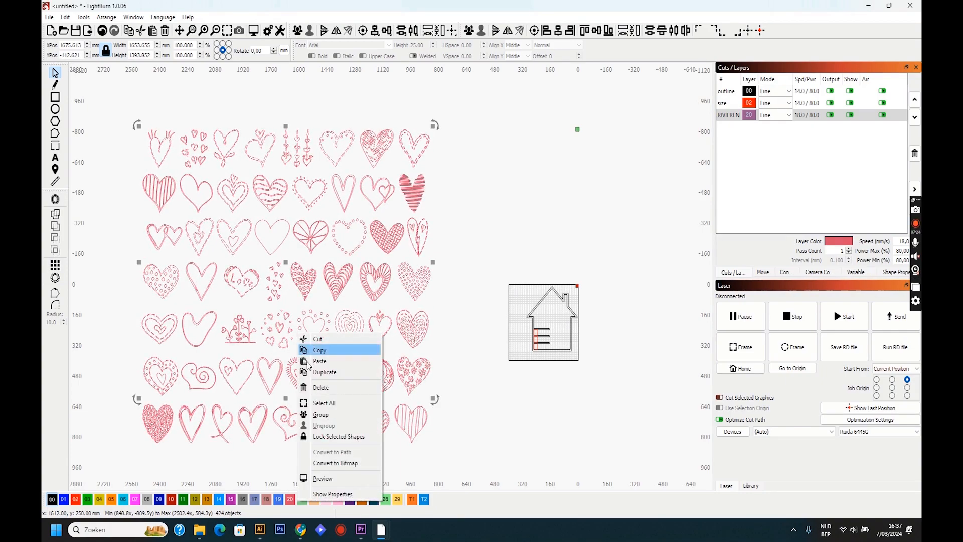
{"action": "left_click", "coordinate": [457, 275]}
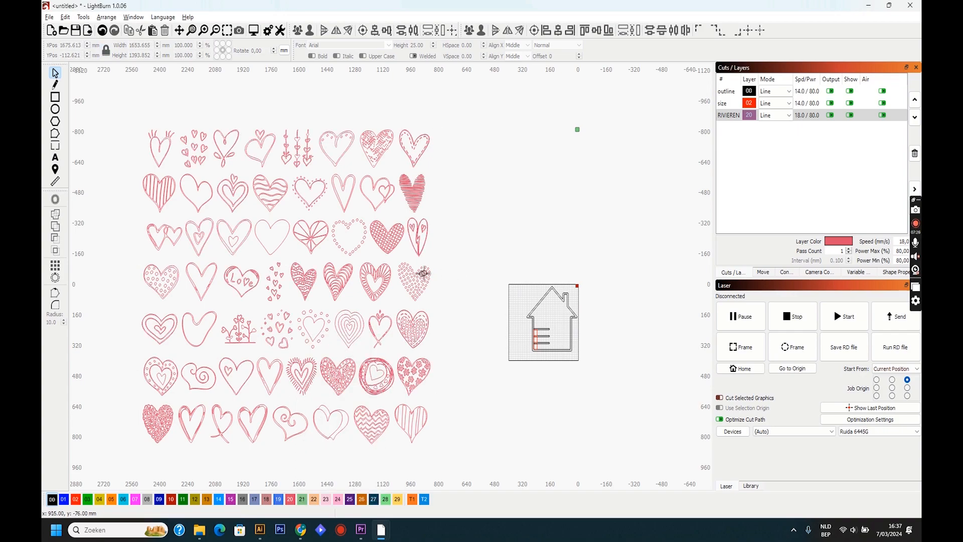
- Move the plain single-line heart out of the doodle collection to the work area's upper corner and delete all the remaining doodle hearts
{"action": "left_click", "coordinate": [286, 246]}
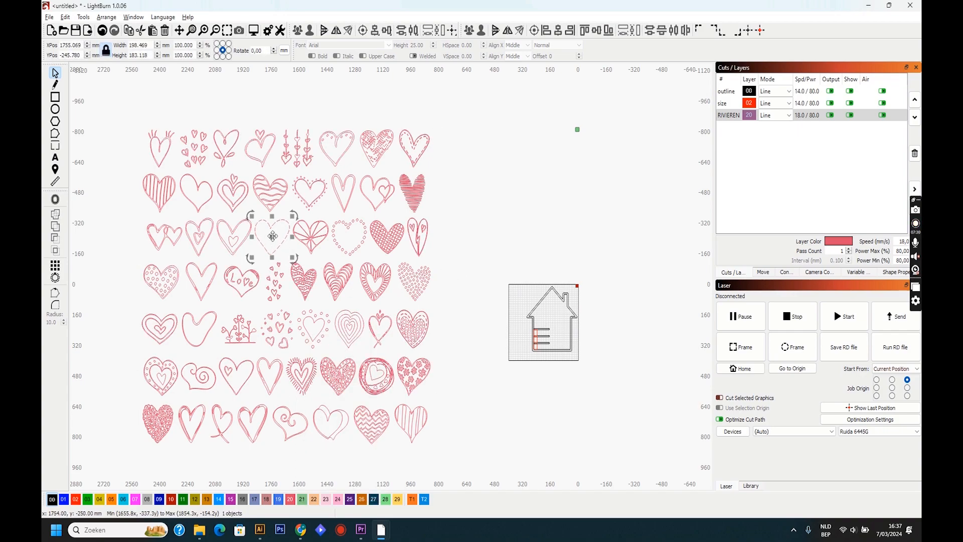
{"action": "left_click_drag", "start_coordinate": [273, 236], "coordinate": [581, 273]}
{"action": "left_click_drag", "start_coordinate": [445, 444], "coordinate": [132, 106]}
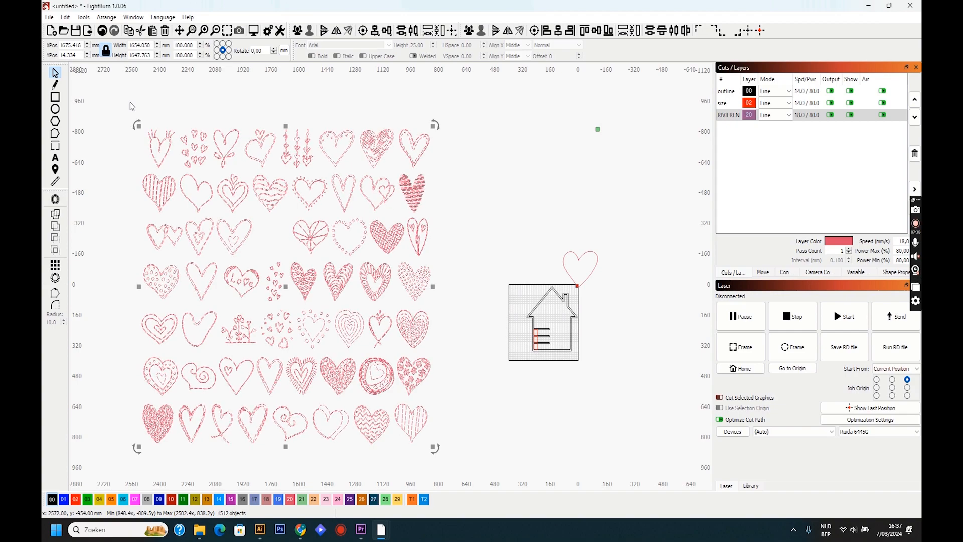
{"action": "key", "text": "Delete"}
- Scale the plain heart down to about 92 mm wide, move it over the chimney, and mirror it horizontally
{"action": "scroll", "coordinate": [601, 291], "scroll_direction": "up", "scroll_amount": 4}
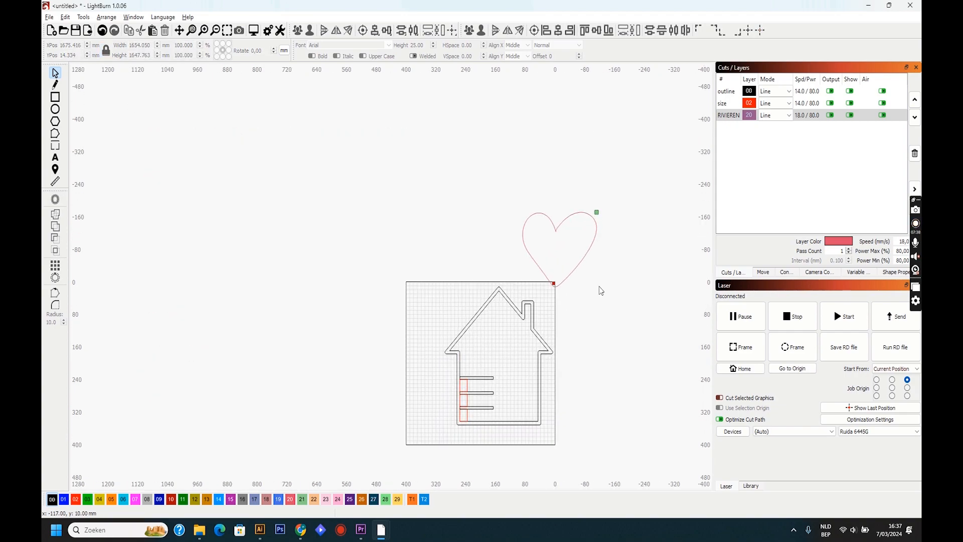
{"action": "left_click", "coordinate": [577, 271]}
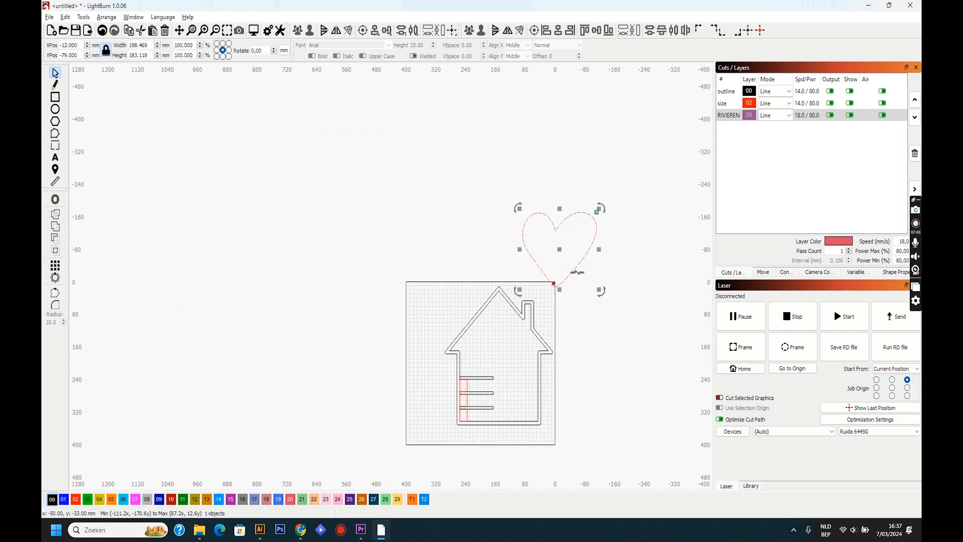
{"action": "left_click_drag", "start_coordinate": [600, 291], "coordinate": [528, 295]}
{"action": "scroll", "coordinate": [529, 294], "scroll_direction": "up", "scroll_amount": 3}
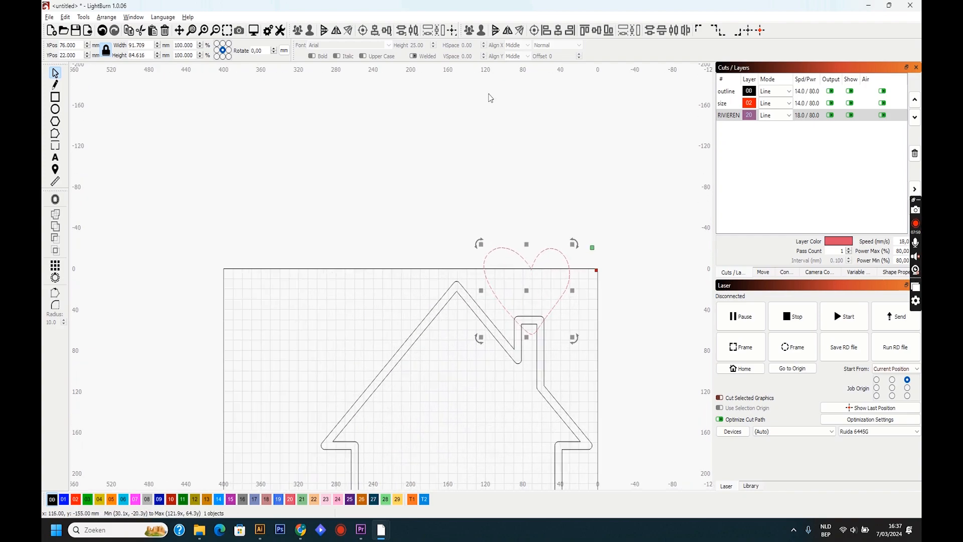
{"action": "left_click", "coordinate": [507, 31]}
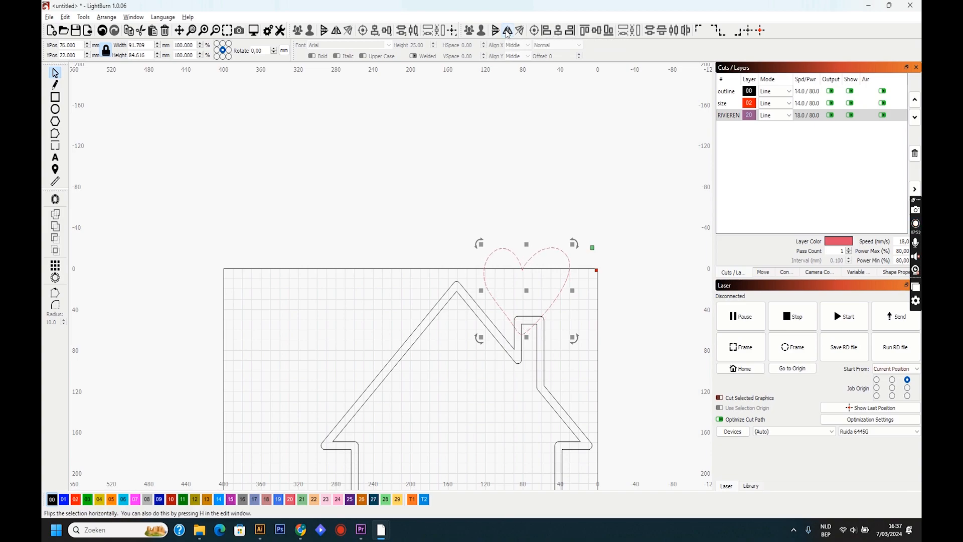
- Shrink the heart to about 48 x 44 mm and place its tip overlapping the chimney top at about X 73, Y 32 mm
{"action": "left_click_drag", "start_coordinate": [574, 338], "coordinate": [552, 322]}
{"action": "left_click_drag", "start_coordinate": [525, 289], "coordinate": [532, 303]}
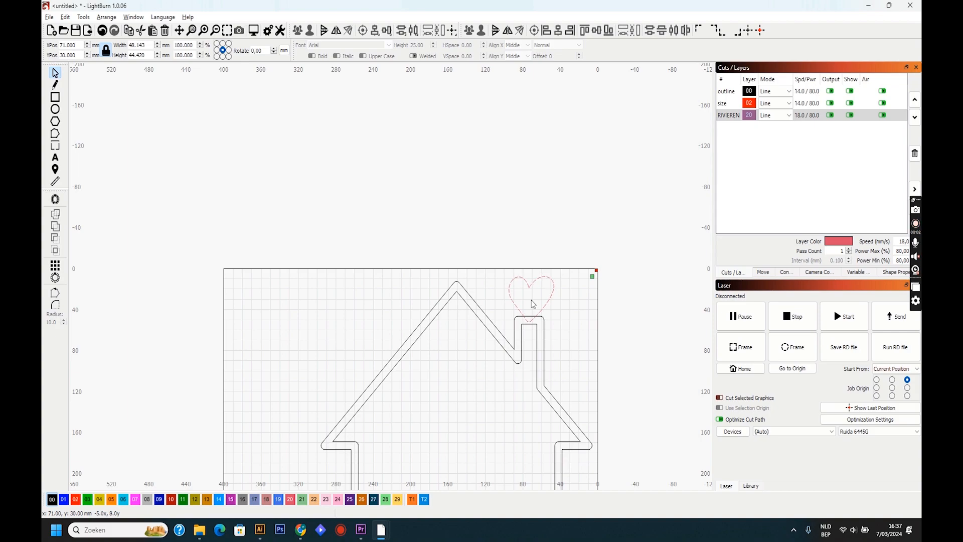
{"action": "left_click_drag", "start_coordinate": [533, 303], "coordinate": [532, 304]}
{"action": "left_click", "coordinate": [571, 374]}
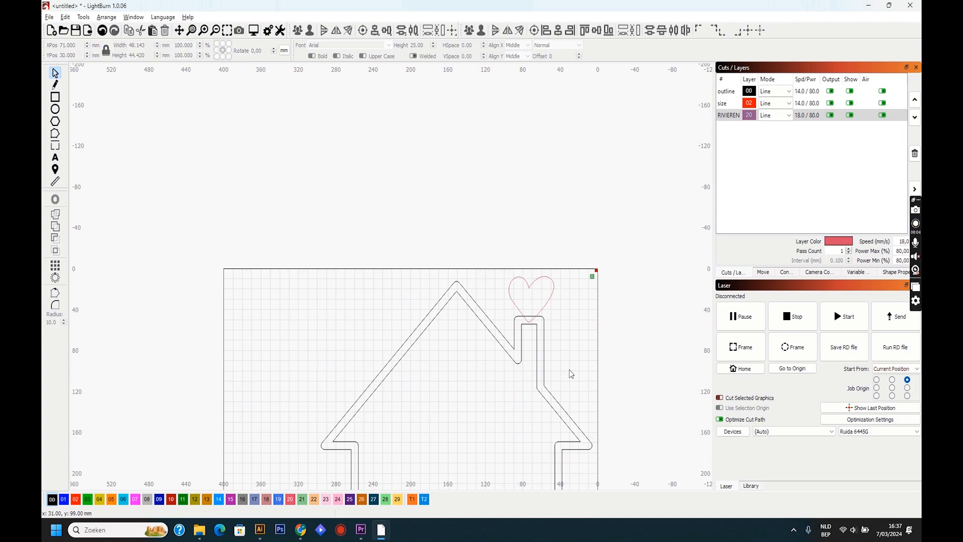
{"action": "scroll", "coordinate": [571, 374], "scroll_direction": "down", "scroll_amount": 4}
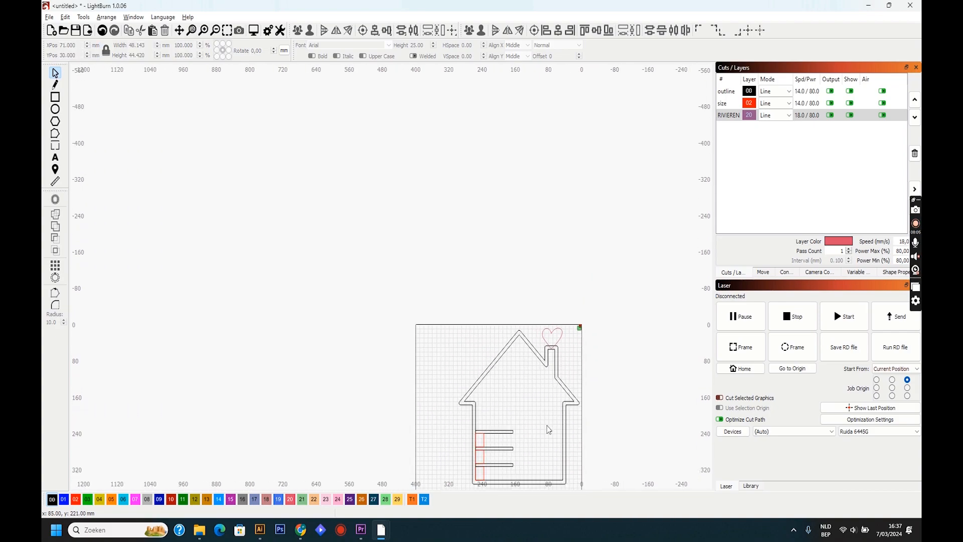
{"action": "scroll", "coordinate": [549, 429], "scroll_direction": "up", "scroll_amount": 3}
{"action": "left_click", "coordinate": [569, 281]}
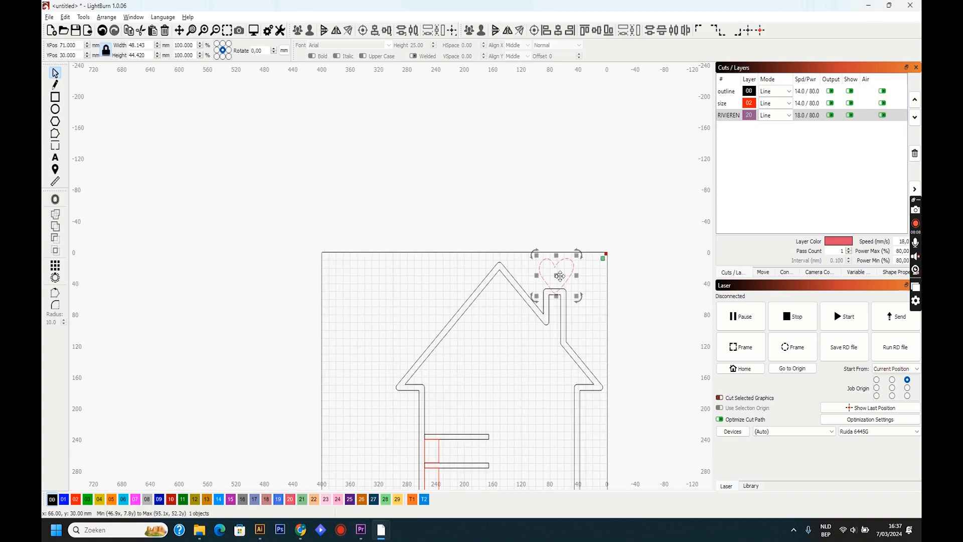
{"action": "left_click_drag", "start_coordinate": [560, 276], "coordinate": [557, 282]}
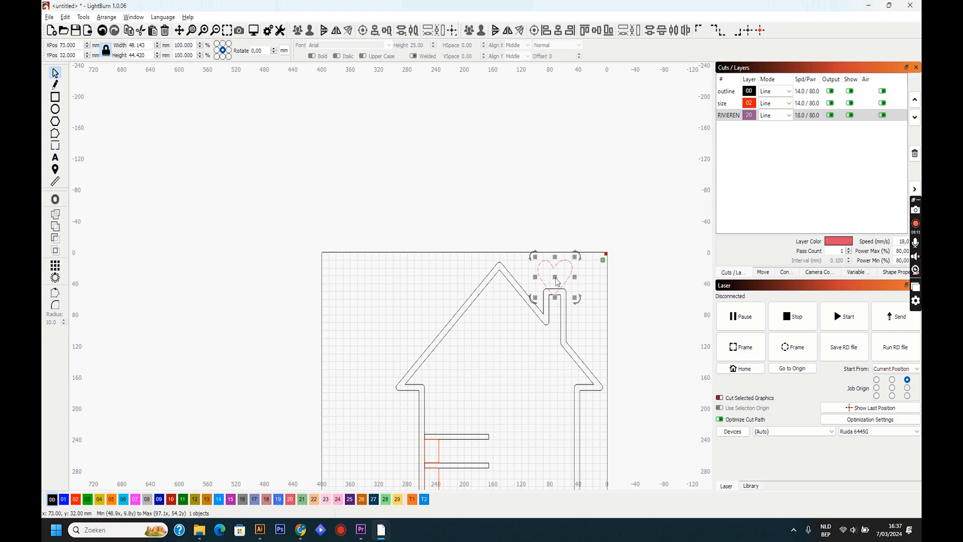
{"action": "left_click", "coordinate": [584, 338]}
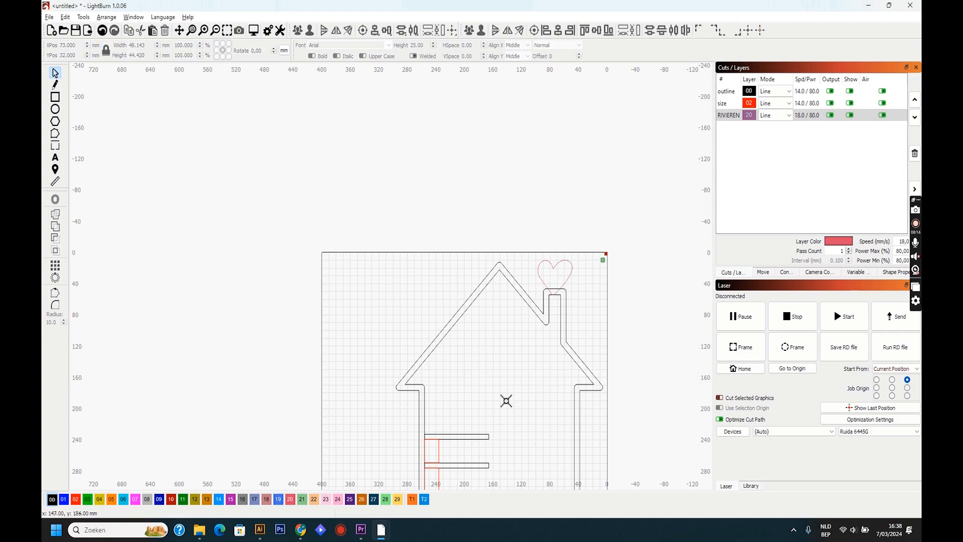
- Combine the house outline and the heart into one shape with a Boolean Union
{"action": "scroll", "coordinate": [507, 400], "scroll_direction": "down", "scroll_amount": 3}
{"action": "scroll", "coordinate": [495, 435], "scroll_direction": "up", "scroll_amount": 3}
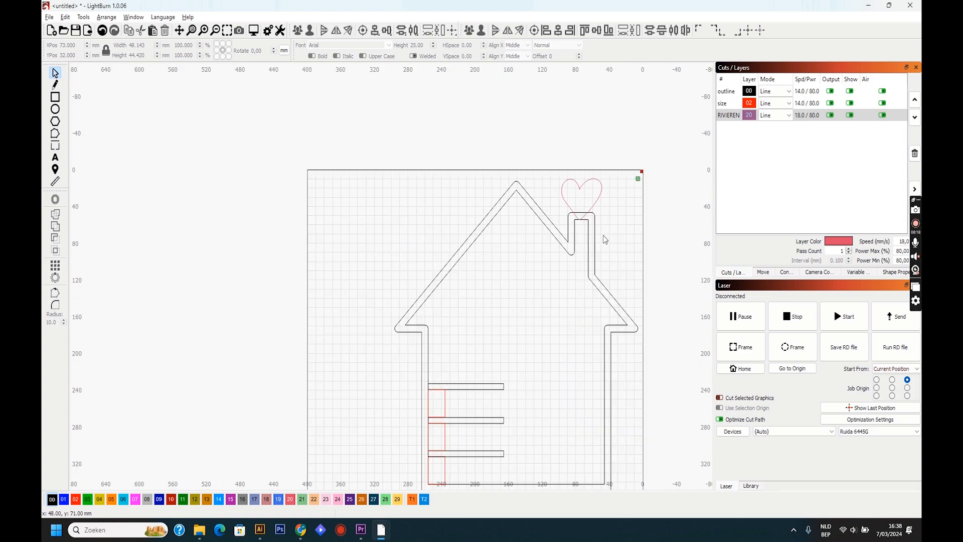
{"action": "left_click", "coordinate": [589, 238]}
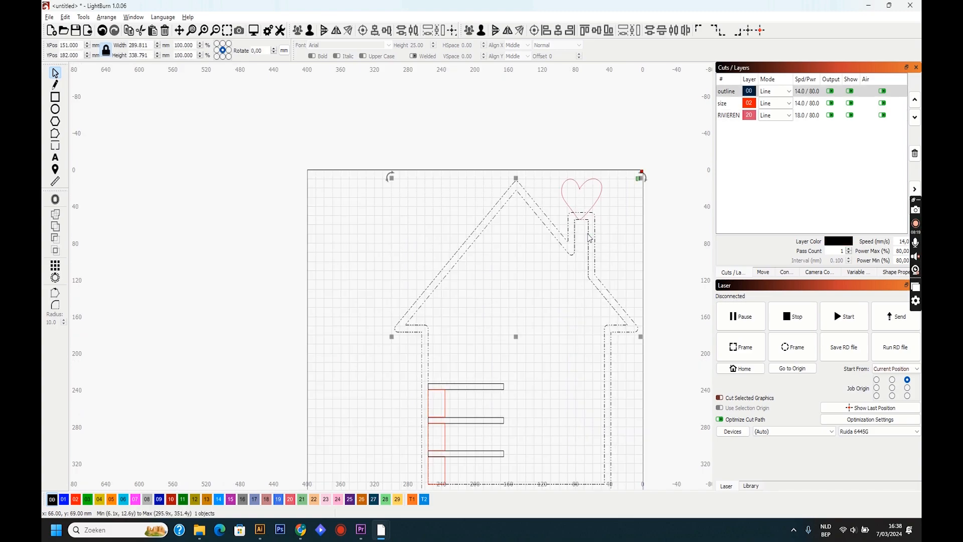
{"action": "left_click", "coordinate": [602, 204], "text": "shift"}
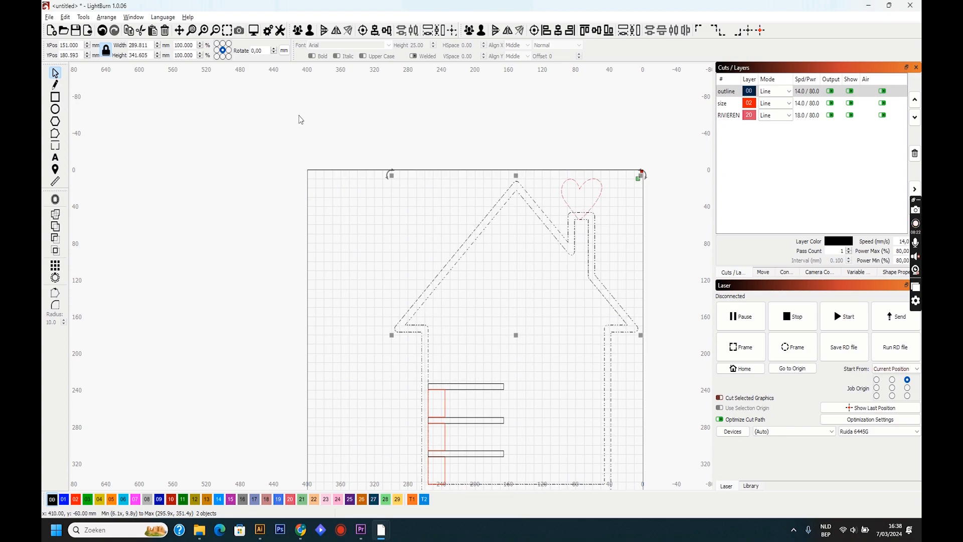
{"action": "left_click", "coordinate": [83, 18]}
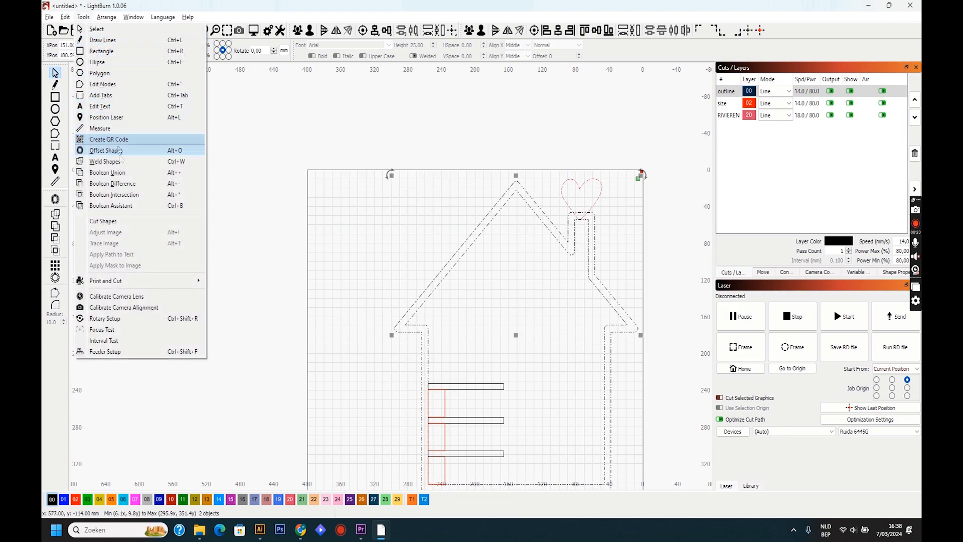
{"action": "left_click", "coordinate": [121, 175]}
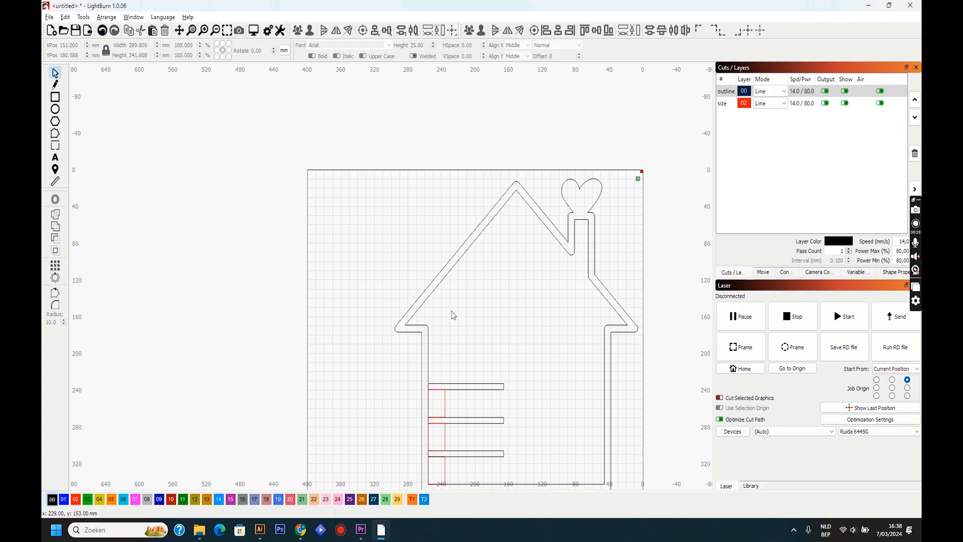
- Turn off both output and visibility for the size layer that holds the red spacing rectangles
{"action": "scroll", "coordinate": [462, 359], "scroll_direction": "down", "scroll_amount": 4}
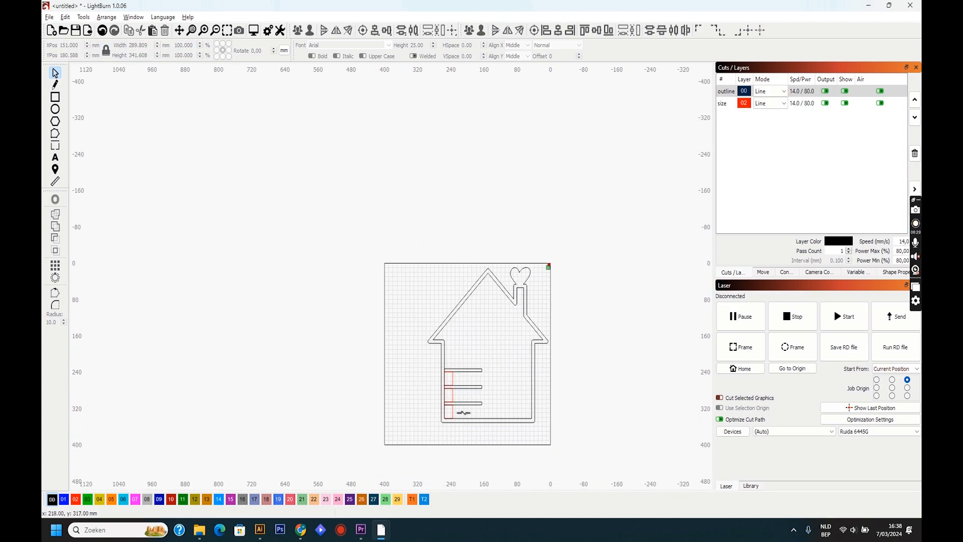
{"action": "scroll", "coordinate": [461, 415], "scroll_direction": "up", "scroll_amount": 2}
{"action": "scroll", "coordinate": [461, 416], "scroll_direction": "up", "scroll_amount": 4}
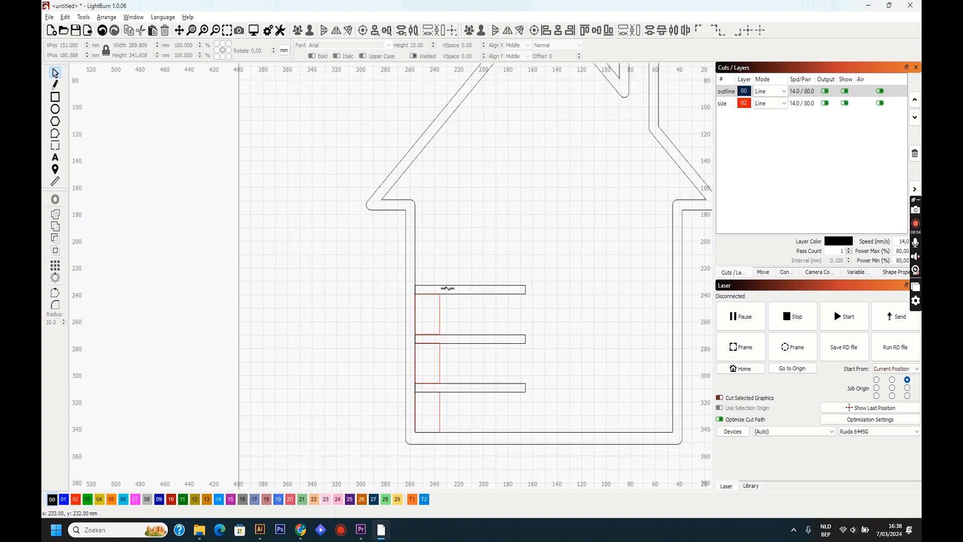
{"action": "left_click", "coordinate": [825, 103]}
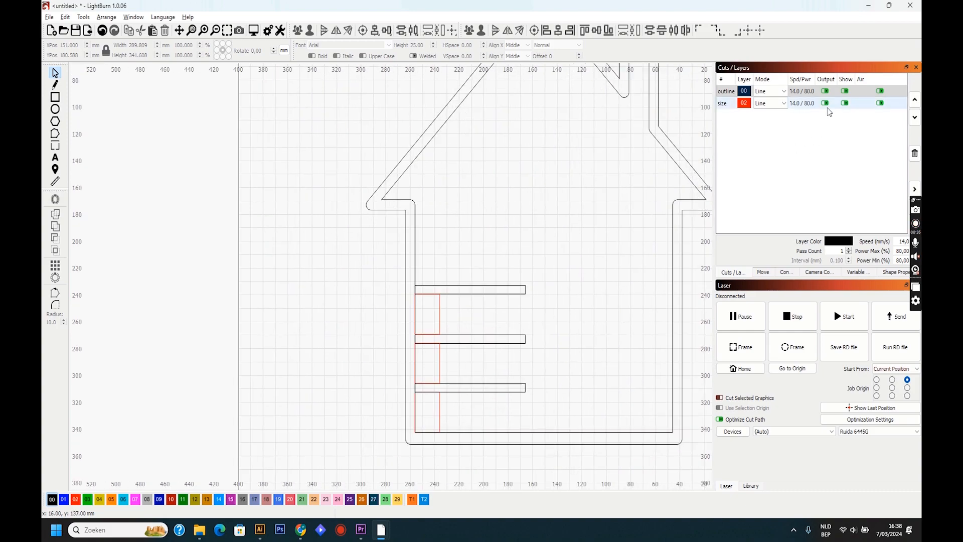
{"action": "left_click", "coordinate": [845, 104]}
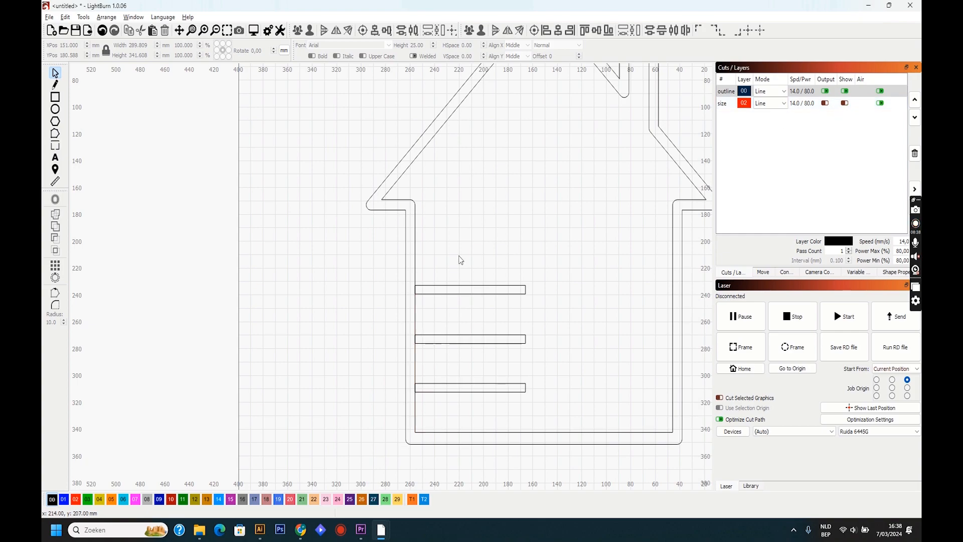
- Add the first name as welded Arial text 25 mm high and move it onto the lowest bar at X 222, Y 298 mm
{"action": "left_click", "coordinate": [55, 159]}
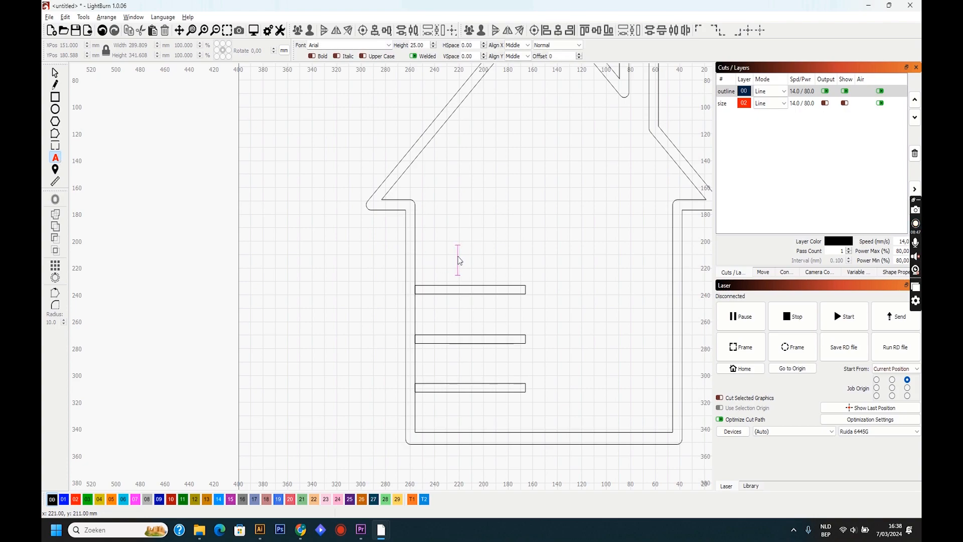
{"action": "type", "text": "ALAN"}
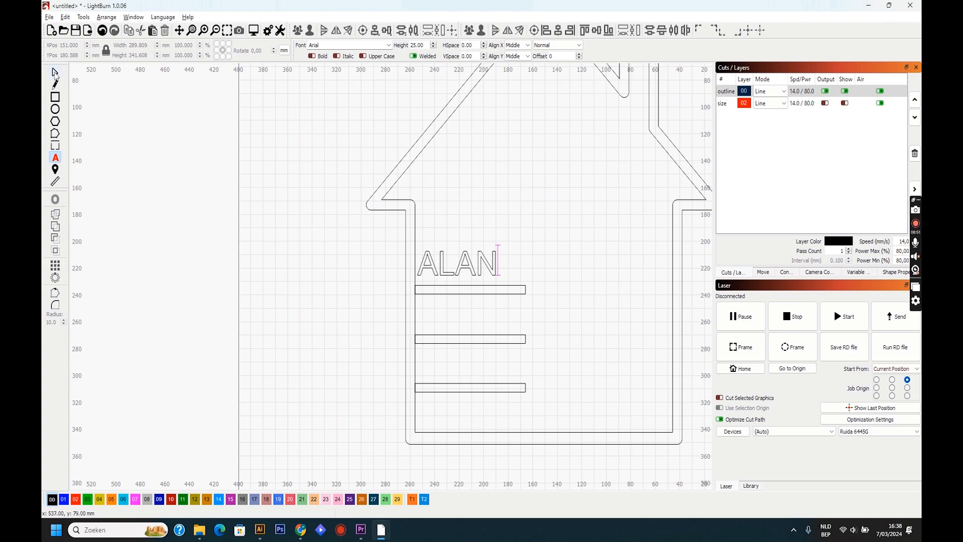
{"action": "left_click", "coordinate": [55, 73]}
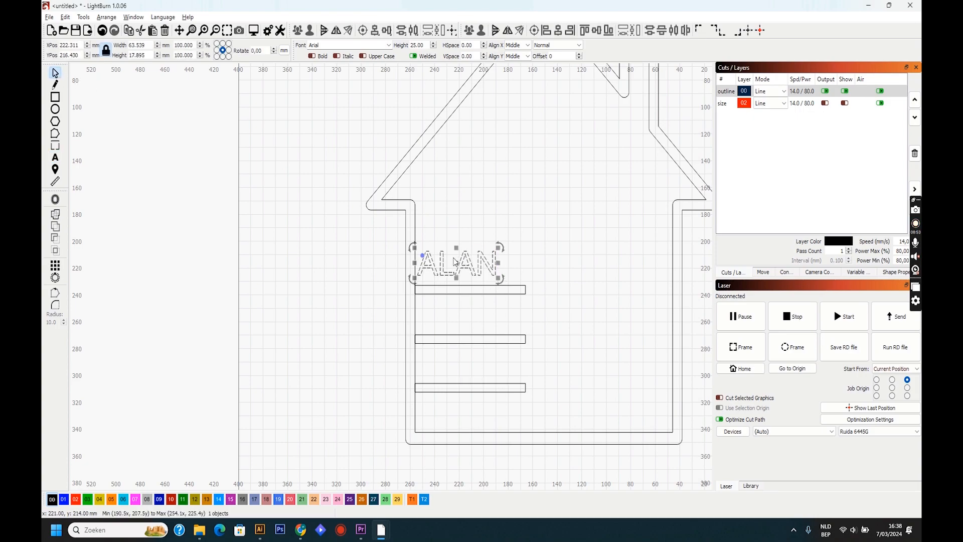
{"action": "left_click_drag", "start_coordinate": [455, 262], "coordinate": [458, 377]}
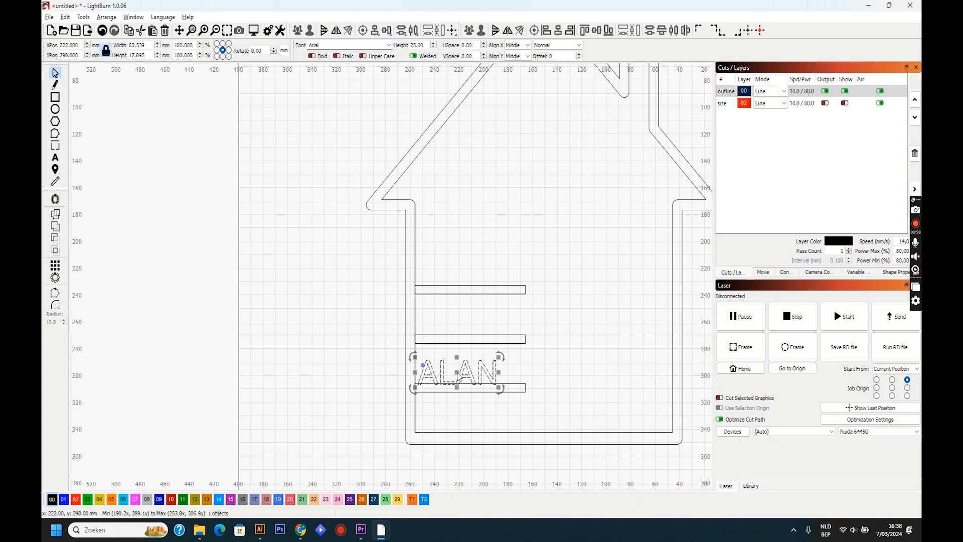
{"action": "left_click", "coordinate": [355, 301]}
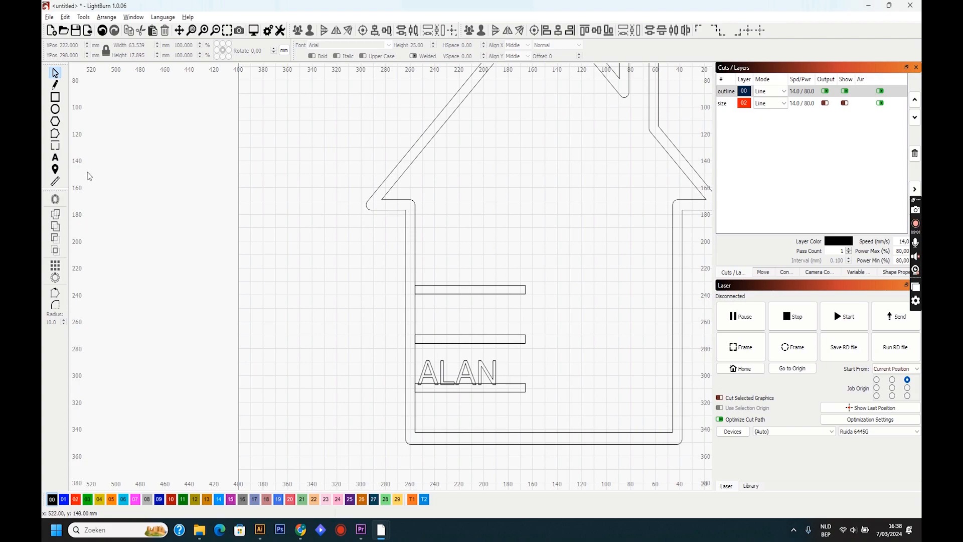
- Add the second name as welded Arial text 25 mm high in the open space above the top bar
{"action": "left_click", "coordinate": [55, 159]}
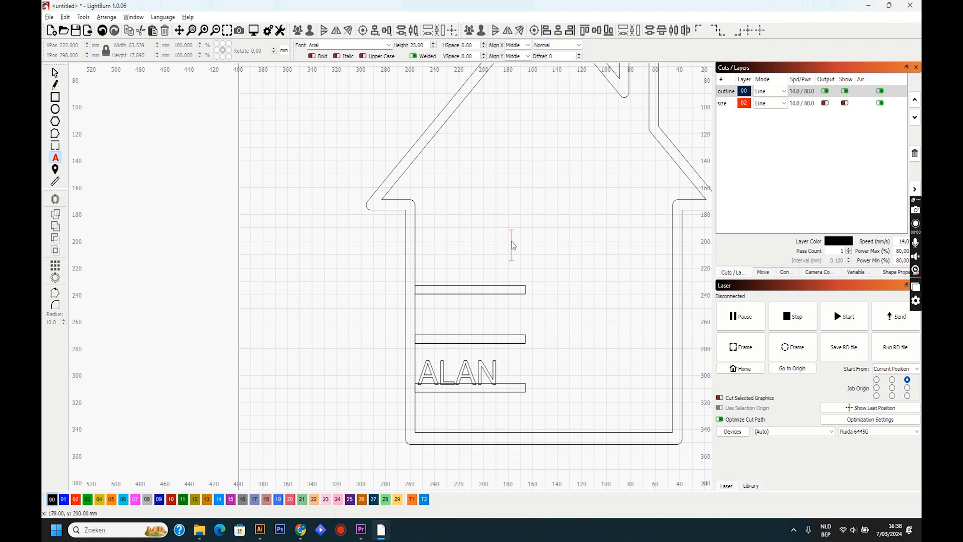
{"action": "type", "text": "JAKE"}
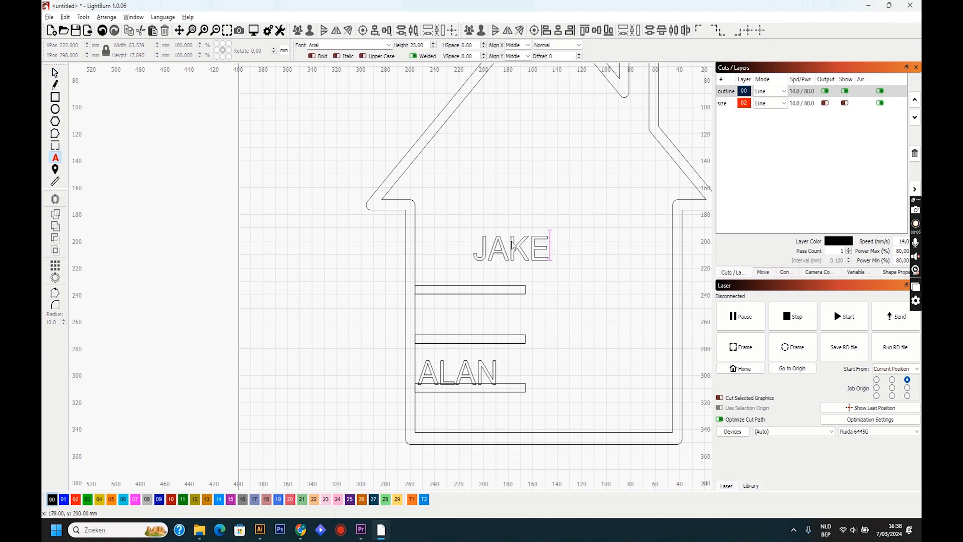
{"action": "left_click", "coordinate": [477, 179]}
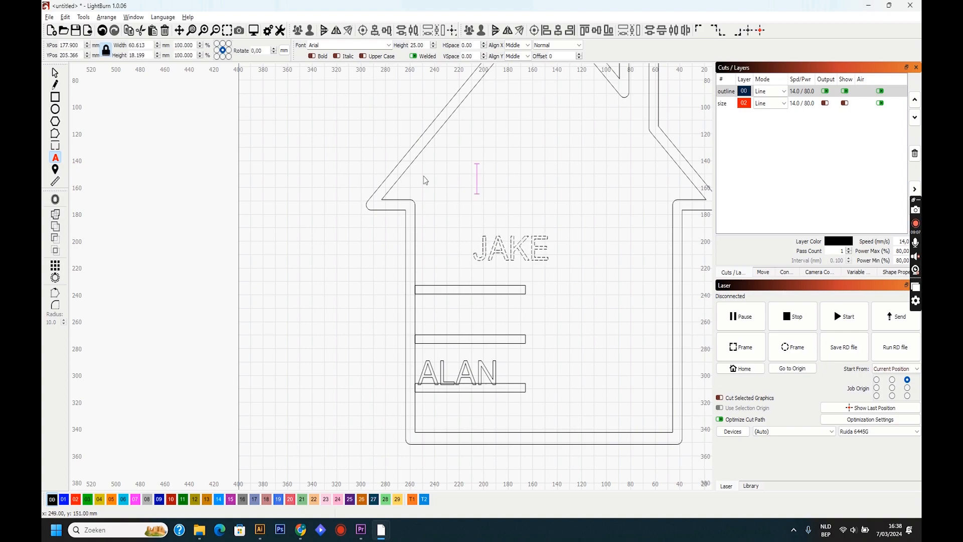
- Add the third name as welded Arial text 25 mm high and move it onto the top bar at X 200, Y 225 mm
{"action": "type", "text": "CHARLIE"}
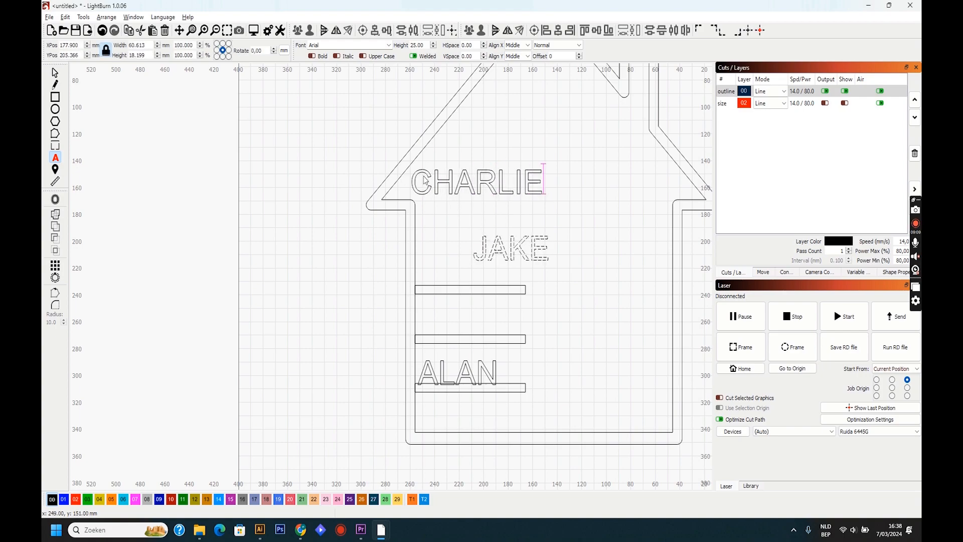
{"action": "left_click", "coordinate": [56, 73]}
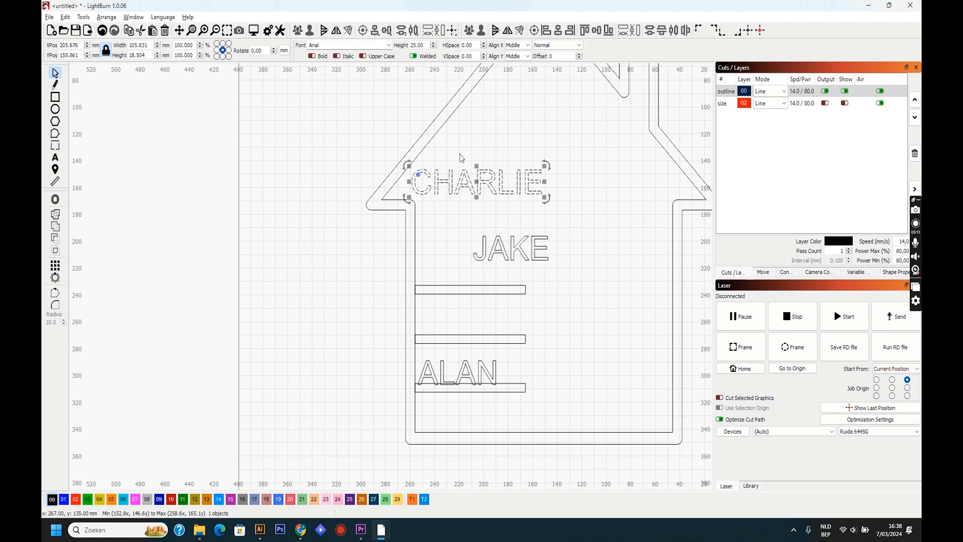
{"action": "left_click_drag", "start_coordinate": [479, 181], "coordinate": [484, 276]}
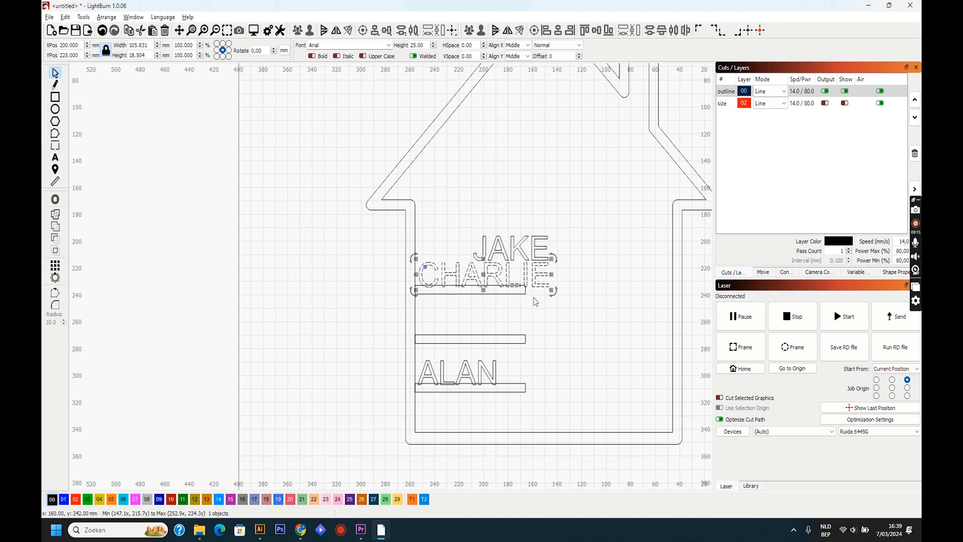
- Lengthen the top bar to about 109 mm so it ends level with the third name
{"action": "left_click", "coordinate": [526, 294]}
{"action": "left_click", "coordinate": [532, 294]}
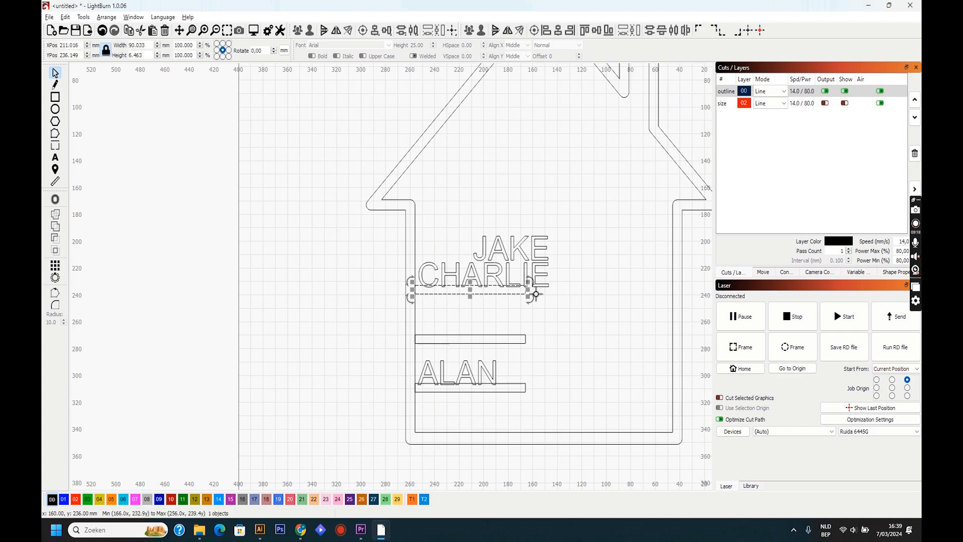
{"action": "left_click_drag", "start_coordinate": [536, 295], "coordinate": [557, 295]}
- Move the second name onto the middle bar at X 224, Y 261 mm, and shorten the middle and lowest bars to about 65 and 67 mm
{"action": "left_click", "coordinate": [529, 246]}
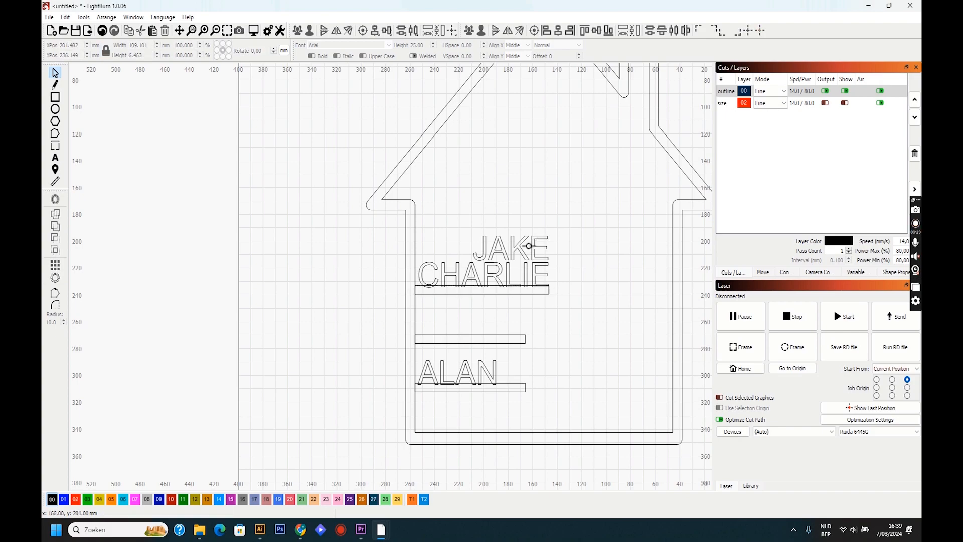
{"action": "left_click_drag", "start_coordinate": [529, 247], "coordinate": [456, 329]}
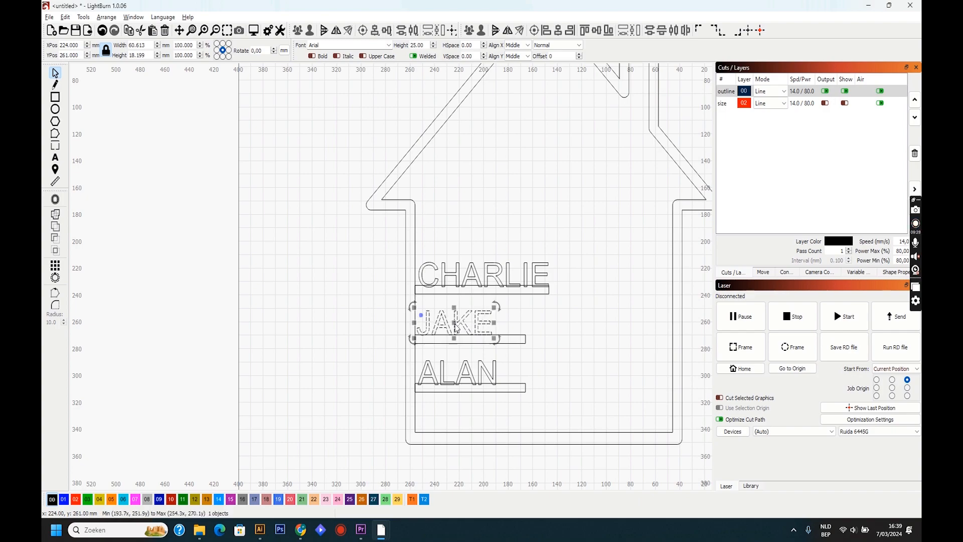
{"action": "left_click", "coordinate": [524, 340]}
{"action": "left_click_drag", "start_coordinate": [527, 339], "coordinate": [497, 337]}
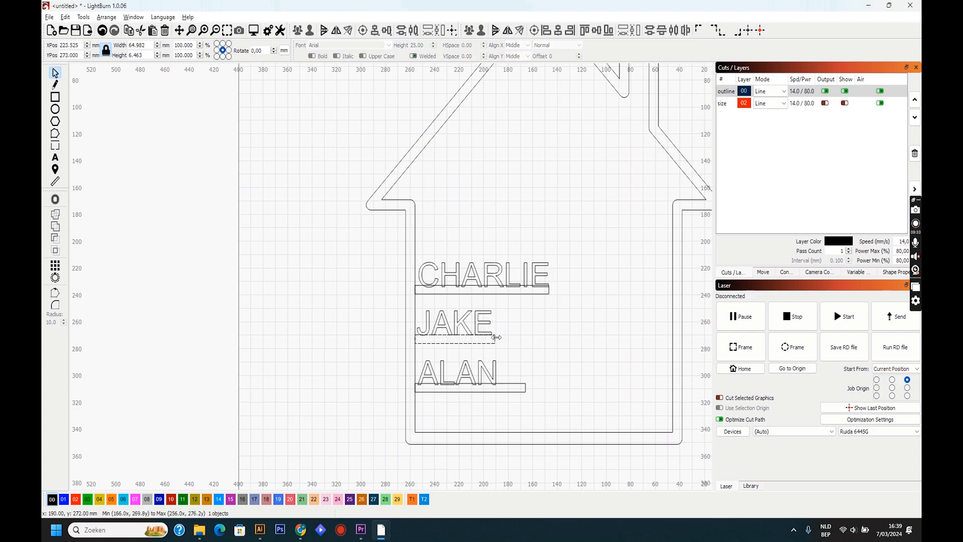
{"action": "left_click", "coordinate": [522, 388]}
{"action": "left_click_drag", "start_coordinate": [527, 388], "coordinate": [501, 388]}
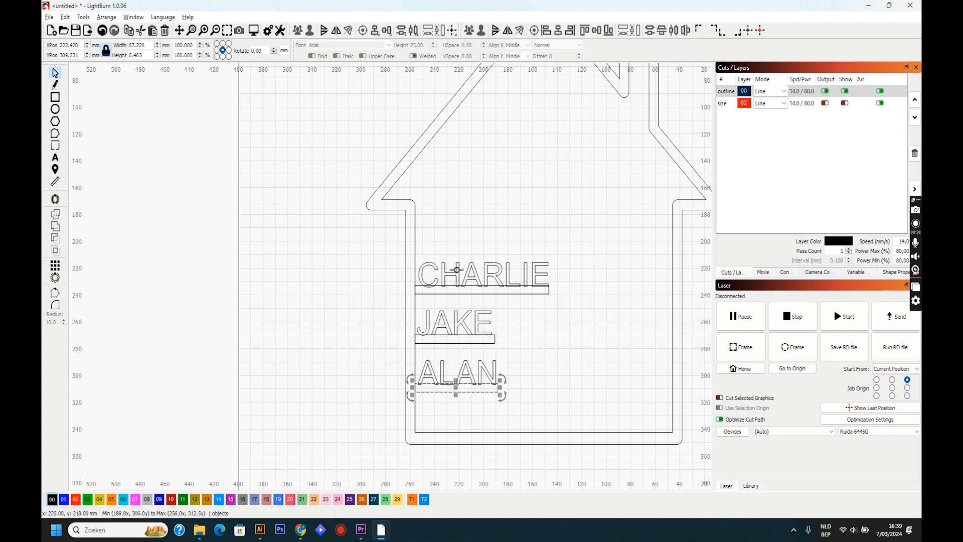
- Nudge the third name to about X 199.8, Y 224.4 mm and the second name to about X 221.3, Y 261.1 mm on their bars
{"action": "scroll", "coordinate": [456, 269], "scroll_direction": "up", "scroll_amount": 3}
{"action": "left_click", "coordinate": [489, 281]}
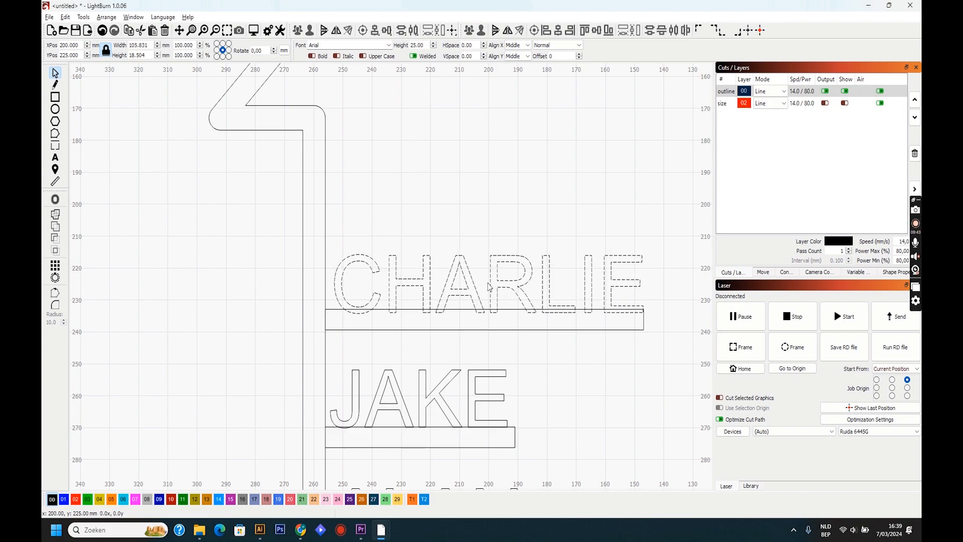
{"action": "left_click_drag", "start_coordinate": [488, 283], "coordinate": [489, 281]}
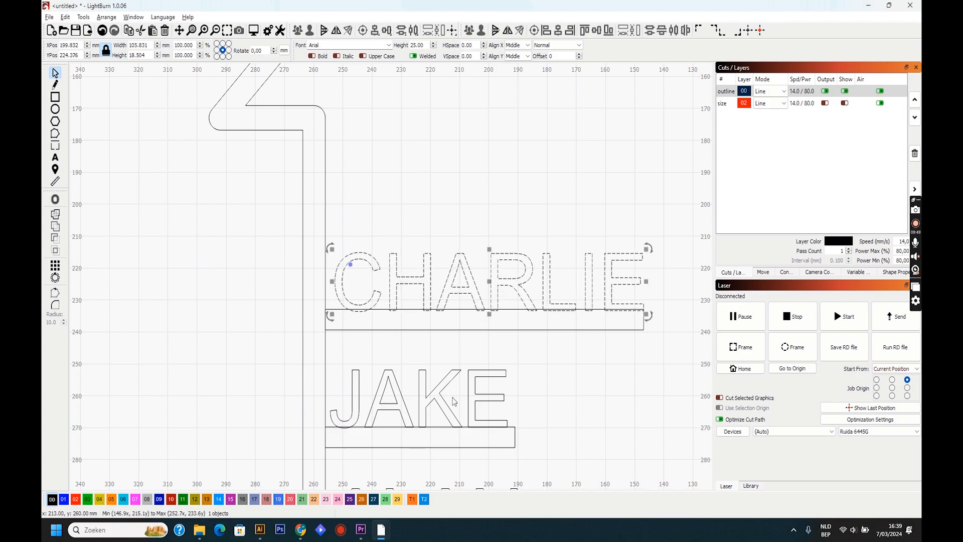
{"action": "scroll", "coordinate": [430, 434], "scroll_direction": "up", "scroll_amount": 3}
{"action": "left_click", "coordinate": [408, 360]}
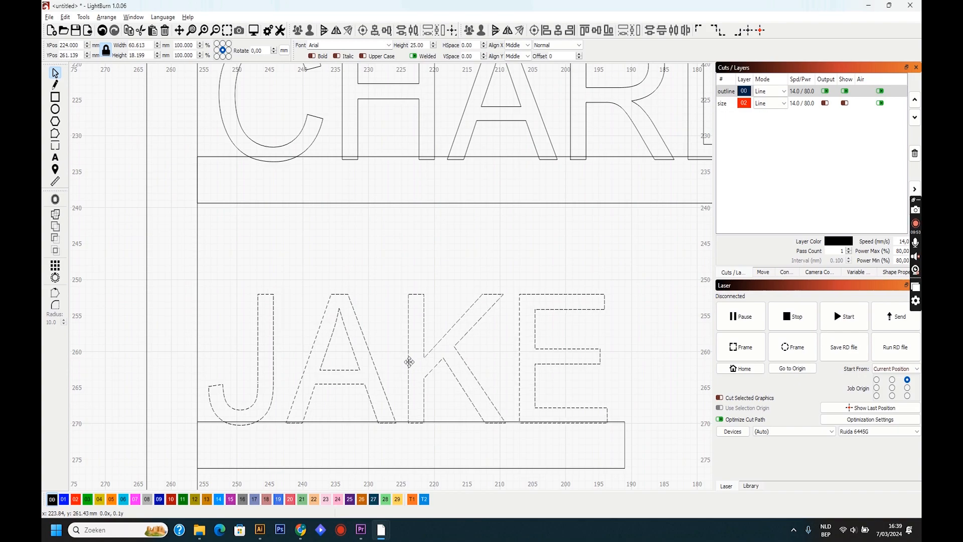
{"action": "left_click_drag", "start_coordinate": [409, 361], "coordinate": [424, 360]}
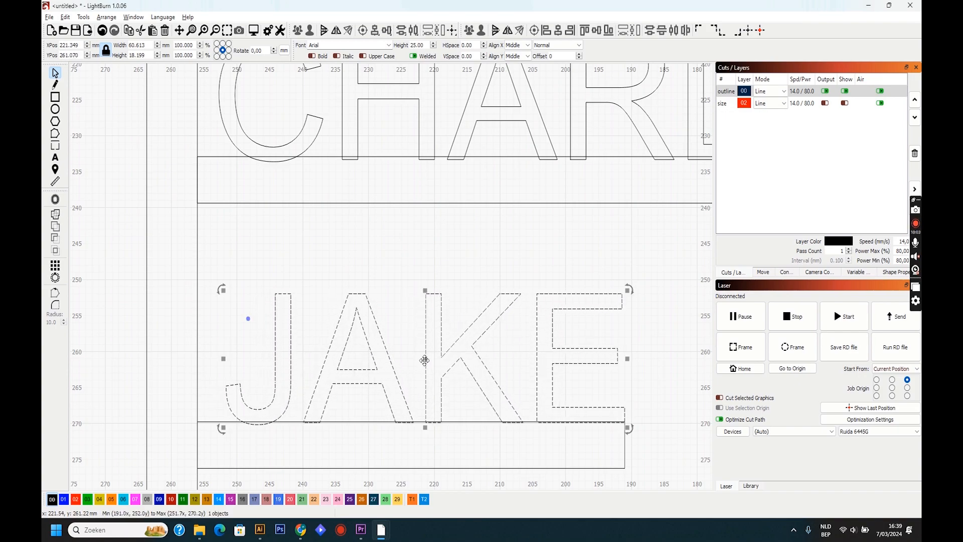
- Nudge the first name on the lowest bar to about X 220.8, Y 297.3 mm so it lines up with the bar's free end
{"action": "scroll", "coordinate": [434, 436], "scroll_direction": "down", "scroll_amount": 6}
{"action": "scroll", "coordinate": [445, 422], "scroll_direction": "up", "scroll_amount": 5}
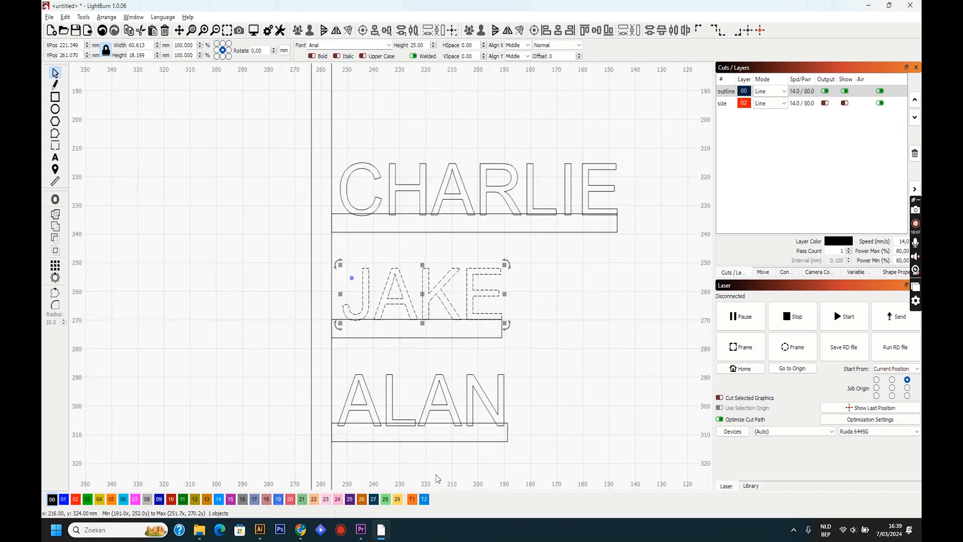
{"action": "scroll", "coordinate": [446, 405], "scroll_direction": "up", "scroll_amount": 2}
{"action": "left_click", "coordinate": [440, 406]}
{"action": "left_click_drag", "start_coordinate": [415, 394], "coordinate": [408, 389]}
{"action": "scroll", "coordinate": [290, 324], "scroll_direction": "down", "scroll_amount": 2}
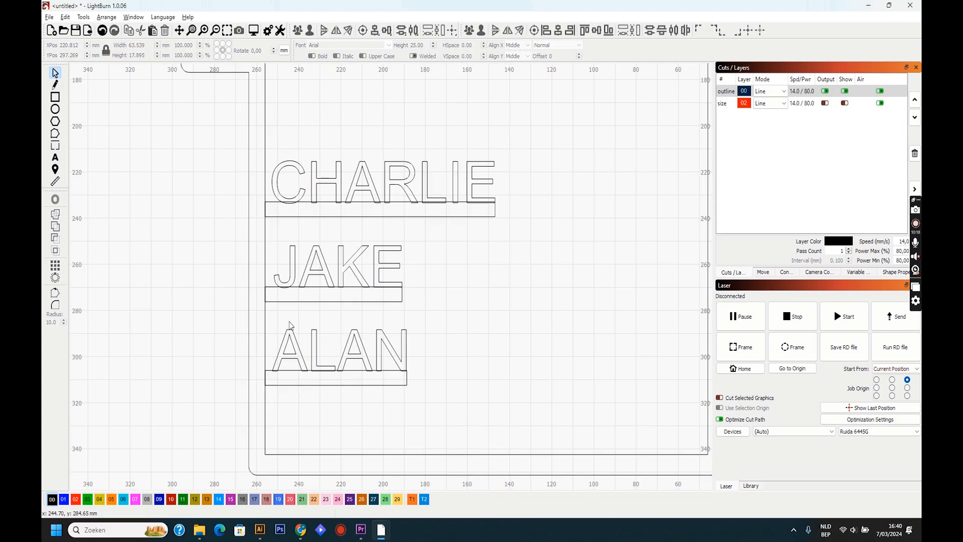
- Extend the wall ends of the lowest, middle and top bars into the house frame, making them about 69, 67 and 110 mm long
{"action": "left_click", "coordinate": [278, 386]}
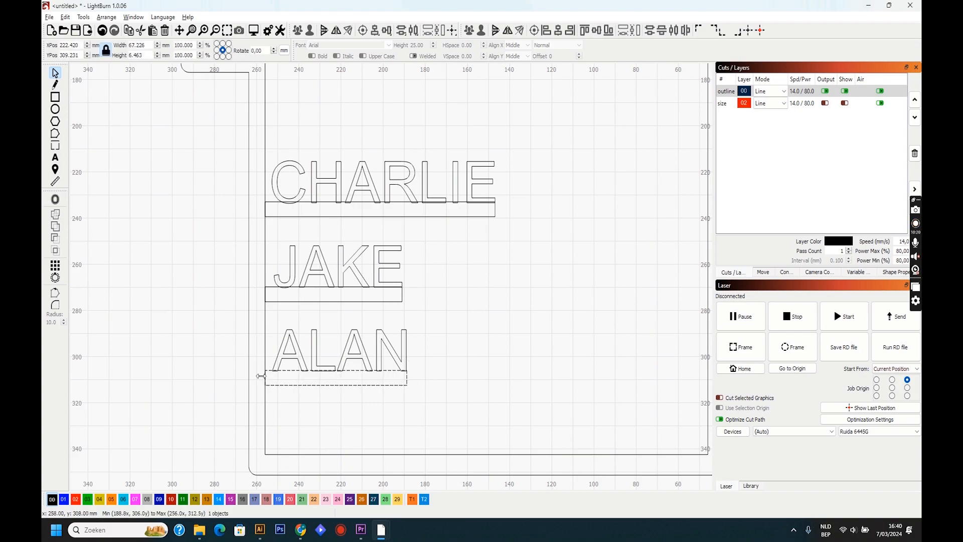
{"action": "left_click_drag", "start_coordinate": [259, 375], "coordinate": [257, 377]}
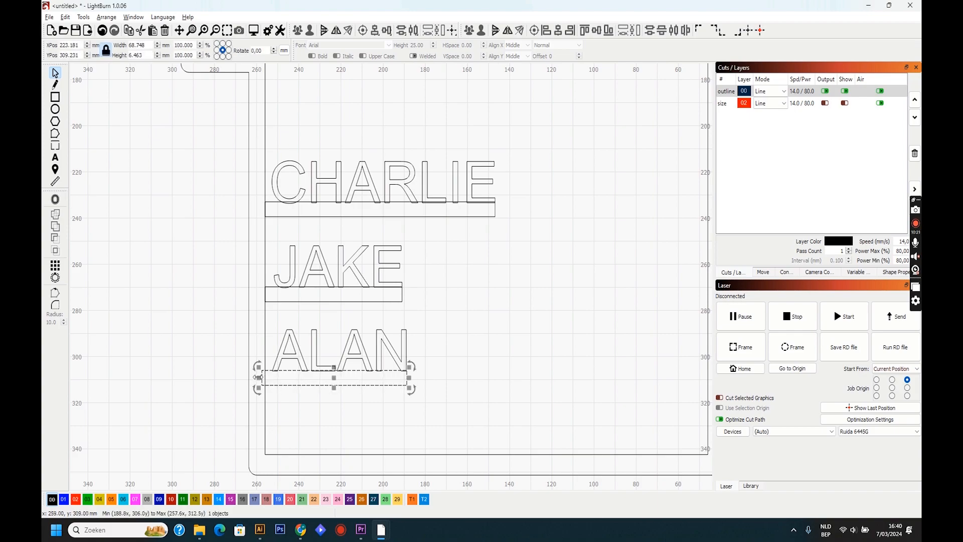
{"action": "left_click", "coordinate": [294, 305]}
{"action": "left_click_drag", "start_coordinate": [257, 299], "coordinate": [253, 299]}
{"action": "left_click", "coordinate": [299, 222]}
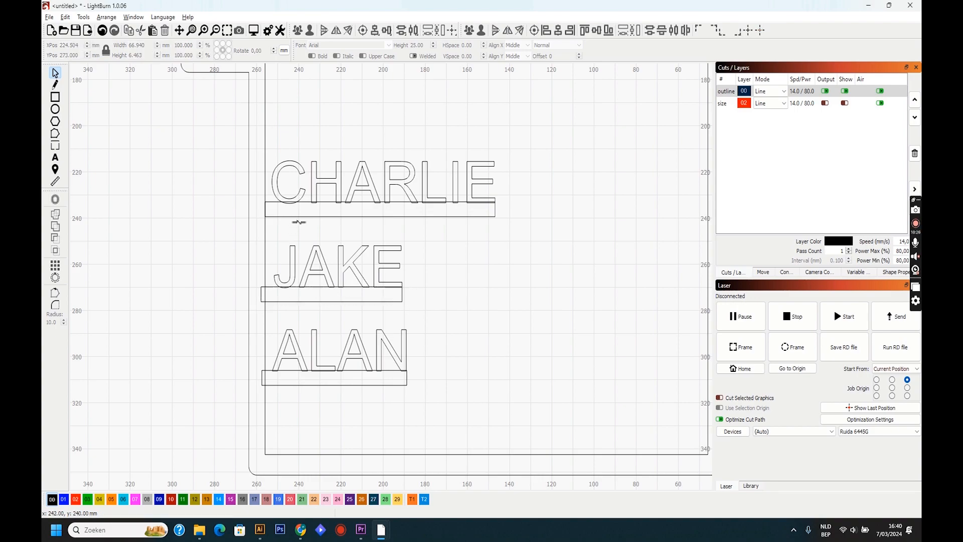
{"action": "left_click", "coordinate": [296, 217]}
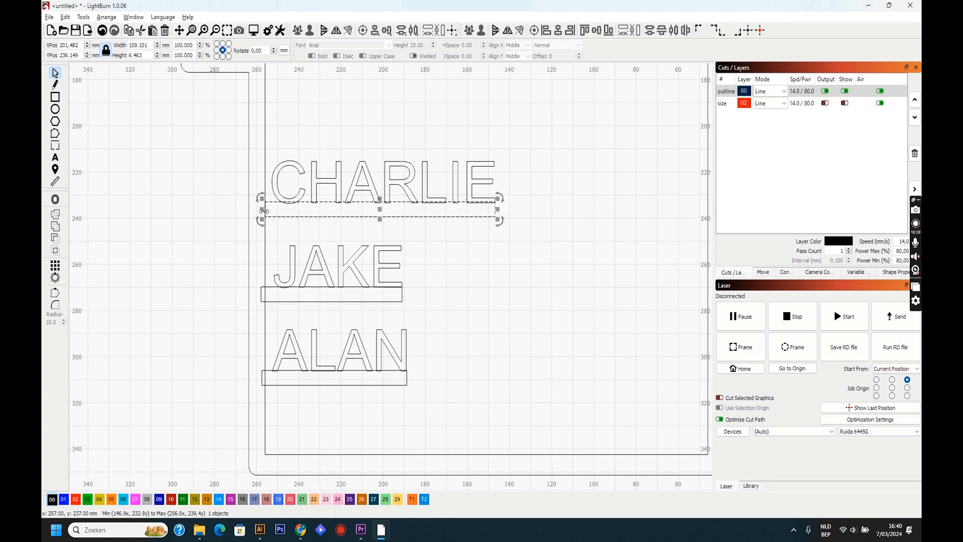
{"action": "left_click_drag", "start_coordinate": [262, 209], "coordinate": [261, 212]}
- Combine the top bar and the house outline into one shape with a Boolean Union
{"action": "scroll", "coordinate": [297, 269], "scroll_direction": "down", "scroll_amount": 5}
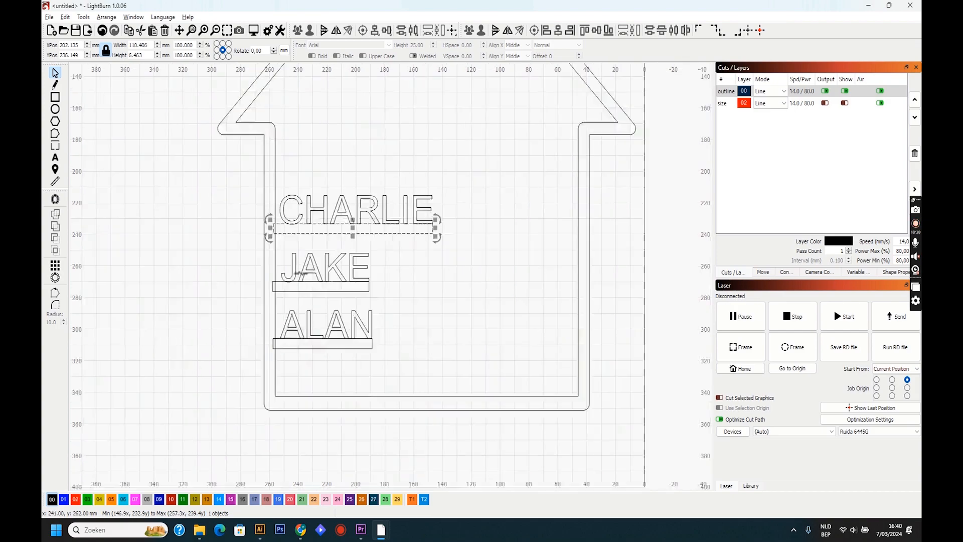
{"action": "left_click", "coordinate": [343, 180]}
{"action": "scroll", "coordinate": [380, 250], "scroll_direction": "up", "scroll_amount": 1}
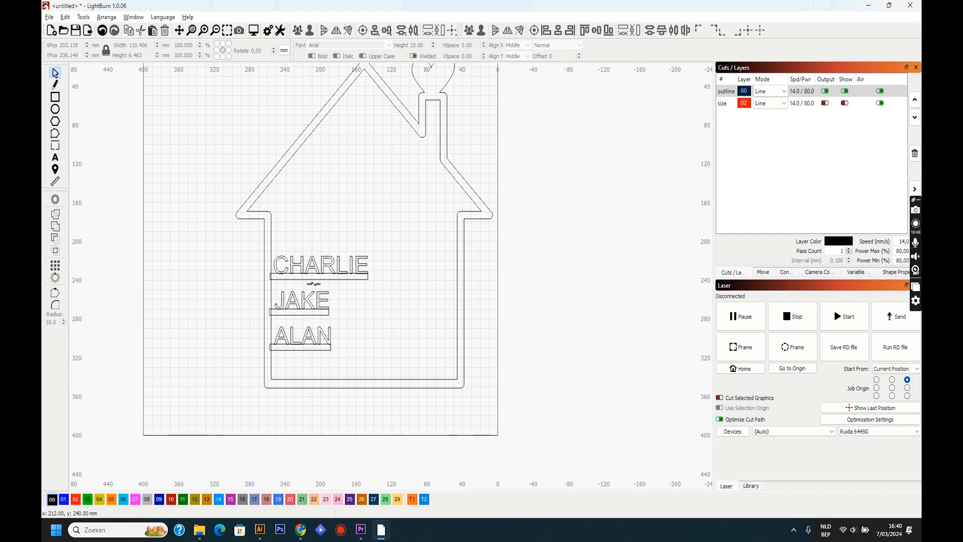
{"action": "left_click", "coordinate": [314, 282]}
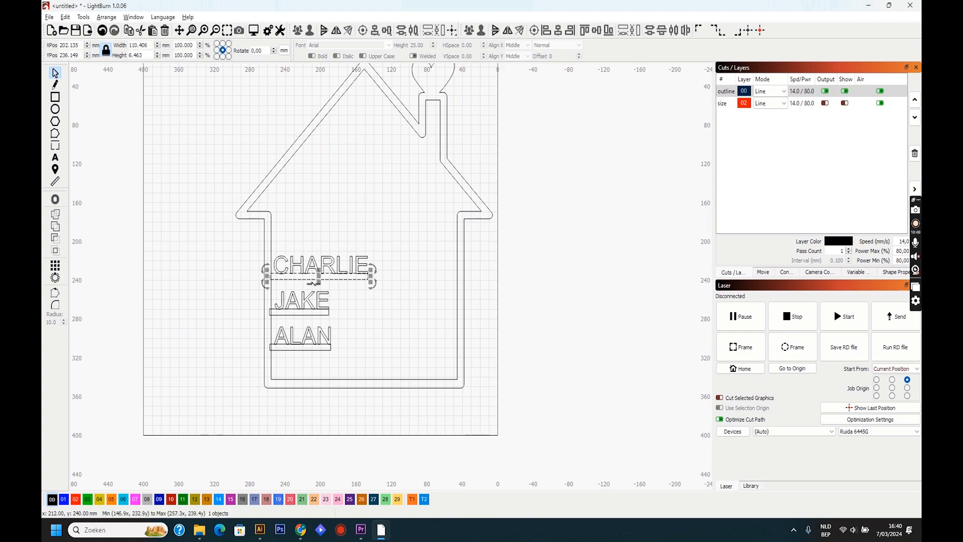
{"action": "left_click", "coordinate": [272, 255], "text": "shift"}
{"action": "left_click", "coordinate": [83, 18]}
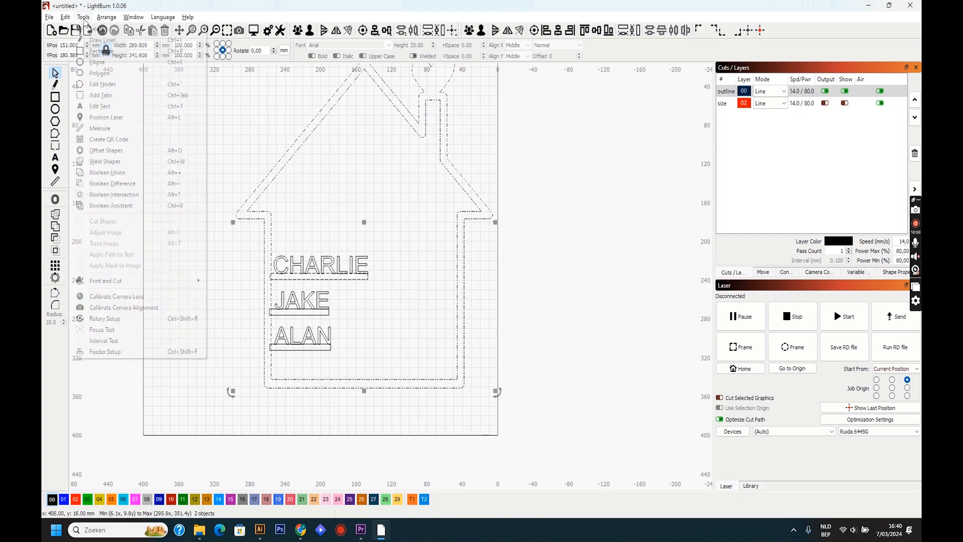
{"action": "left_click", "coordinate": [173, 172]}
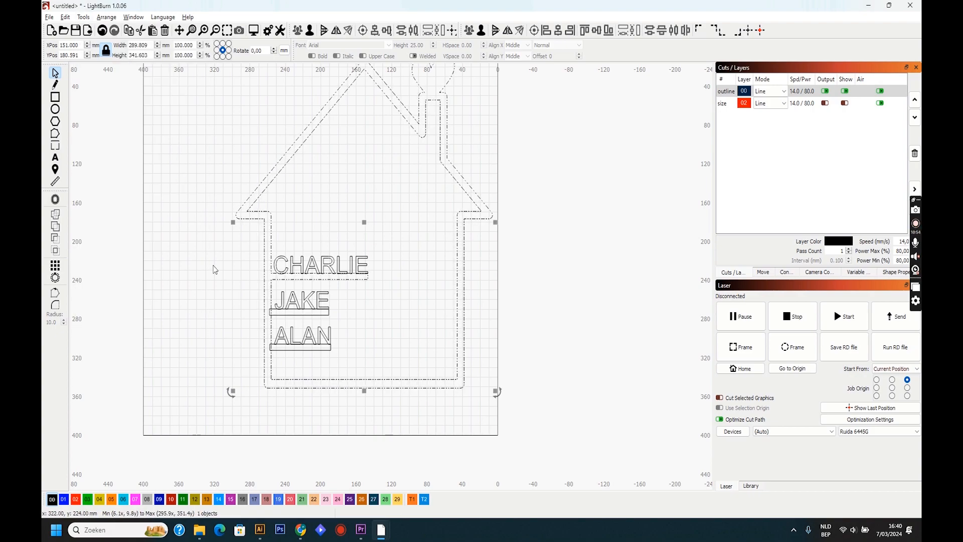
- Merge the middle bar into the house outline with a Boolean Union
{"action": "scroll", "coordinate": [277, 315], "scroll_direction": "up", "scroll_amount": 2}
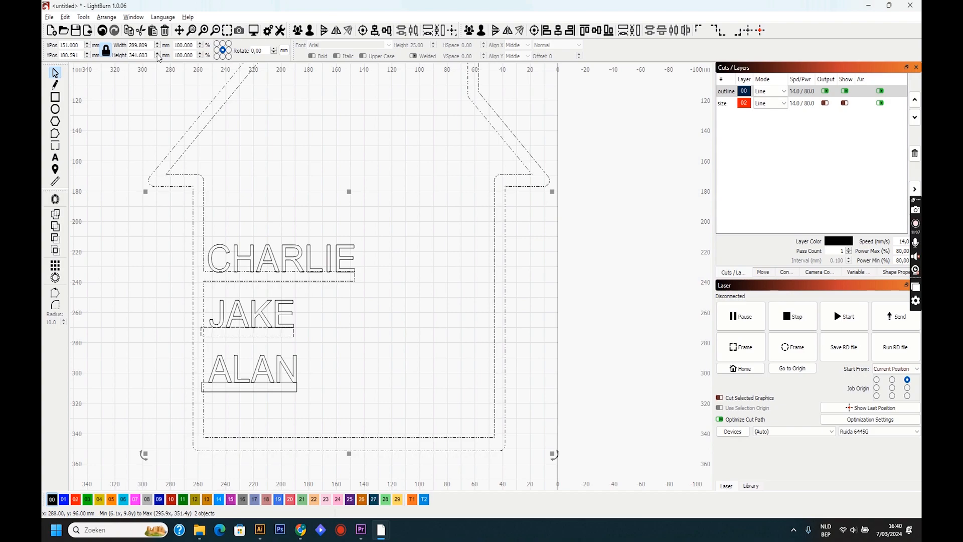
{"action": "left_click", "coordinate": [83, 17]}
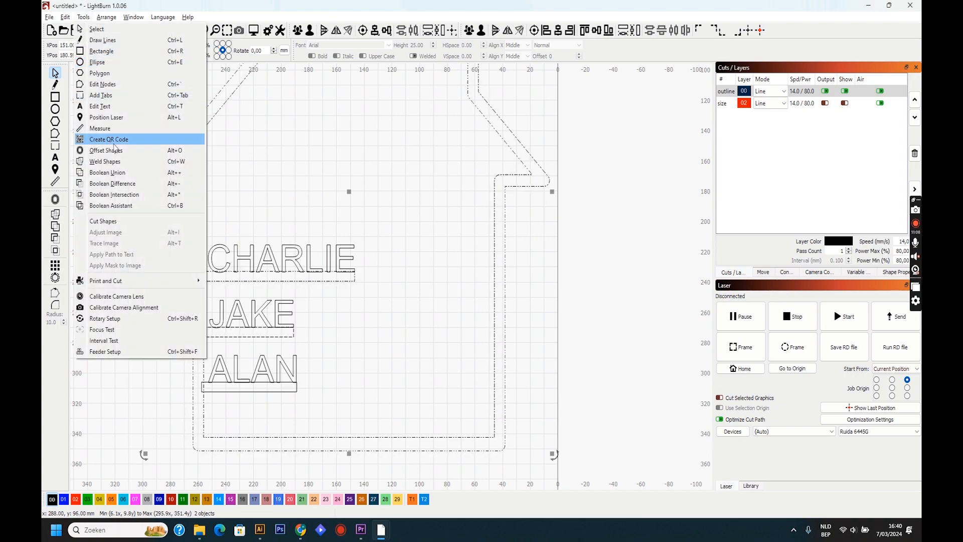
{"action": "left_click", "coordinate": [132, 177]}
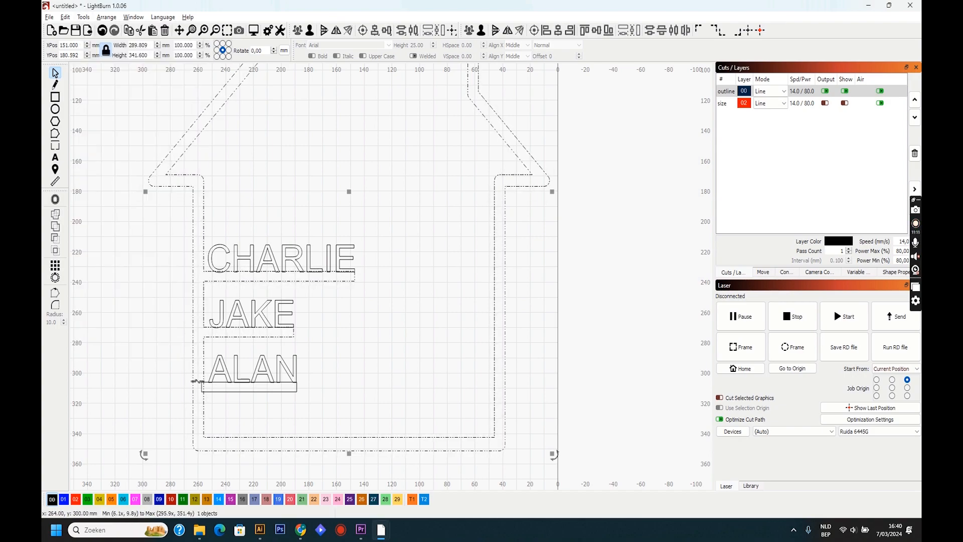
- Merge the lowest bar into the house outline with a Boolean Union
{"action": "left_click", "coordinate": [204, 389], "text": "shift"}
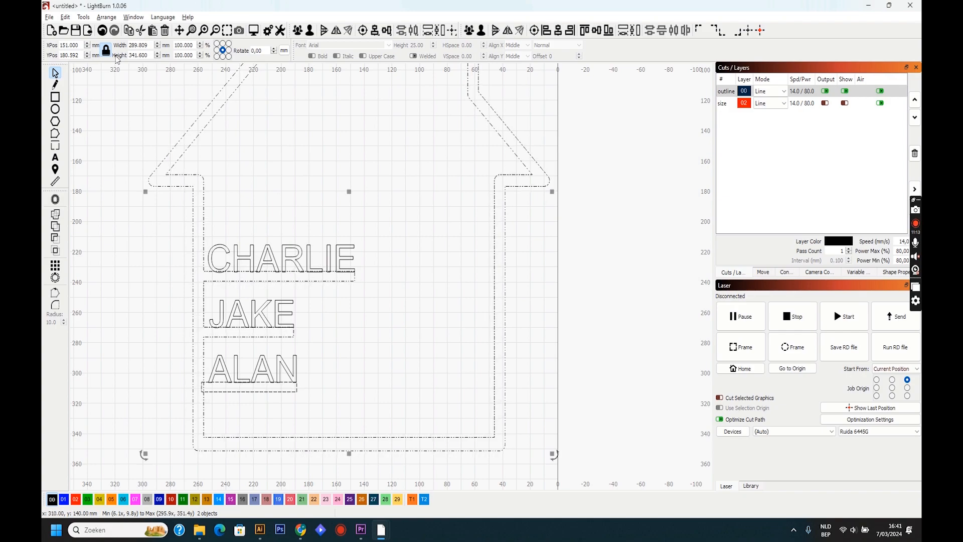
{"action": "left_click", "coordinate": [87, 17]}
{"action": "left_click", "coordinate": [86, 18]}
{"action": "left_click", "coordinate": [86, 18]}
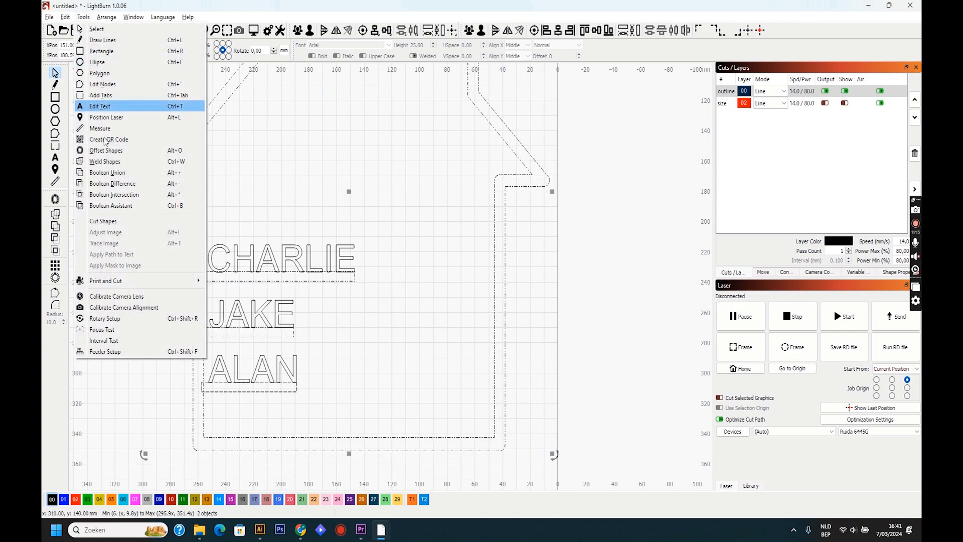
{"action": "left_click", "coordinate": [132, 172]}
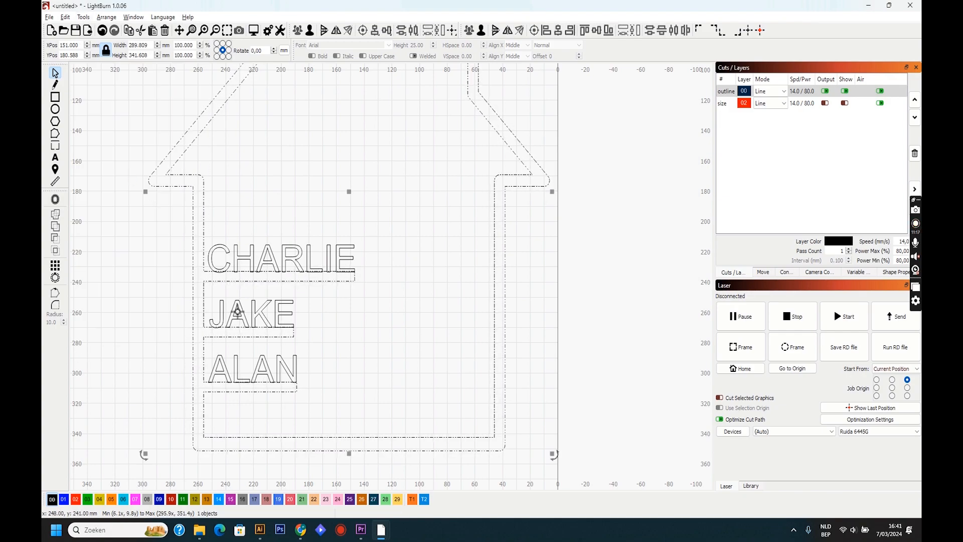
- Join the first name on the lowest bar to the house shape with a Boolean Union
{"action": "left_click", "coordinate": [241, 363], "text": "shift"}
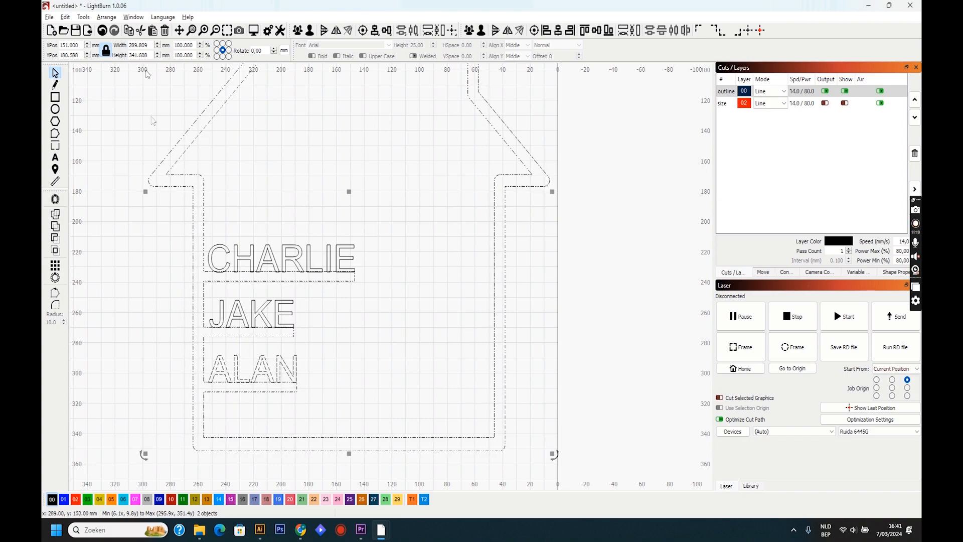
{"action": "left_click", "coordinate": [84, 18]}
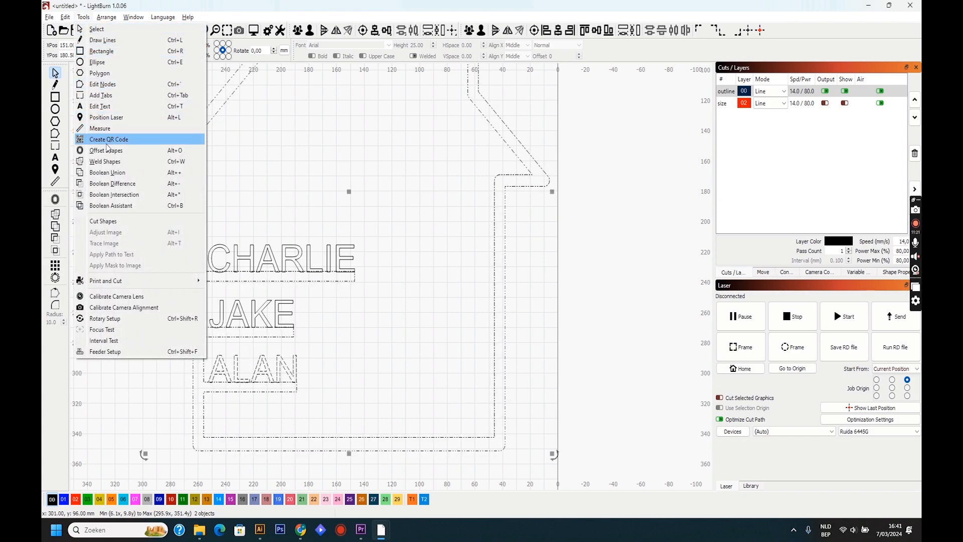
{"action": "left_click", "coordinate": [113, 174]}
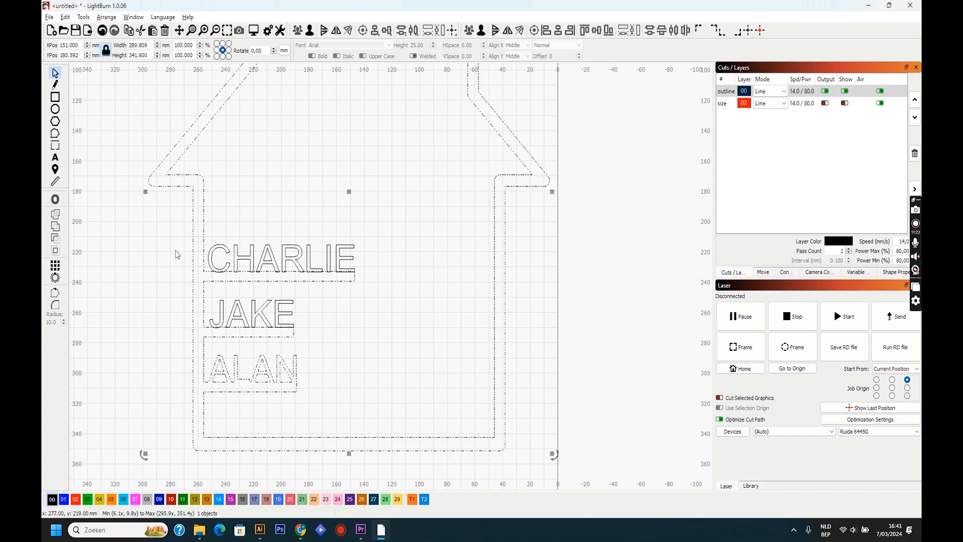
- Join the second name on the middle bar to the house shape with a Boolean Union
{"action": "left_click", "coordinate": [225, 311], "text": "shift"}
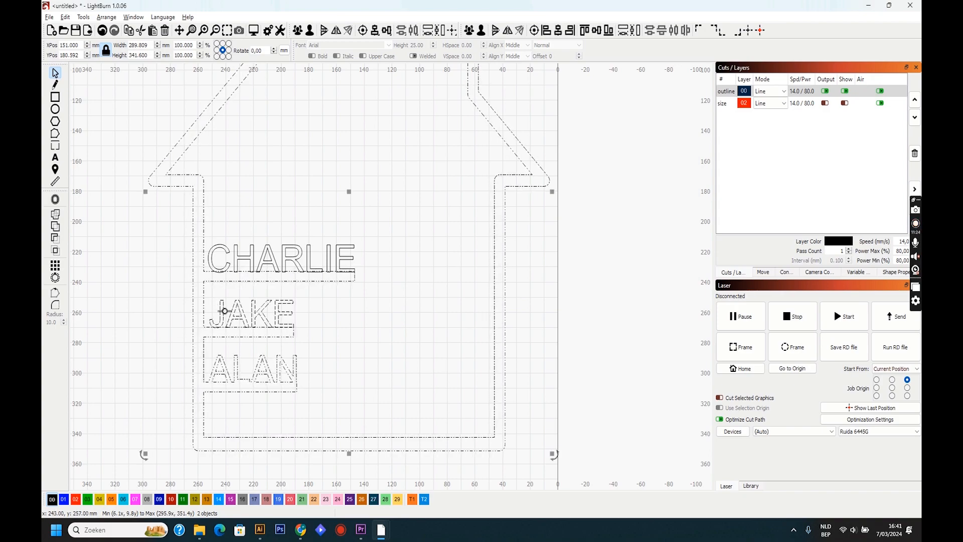
{"action": "left_click", "coordinate": [84, 18]}
{"action": "left_click", "coordinate": [113, 174]}
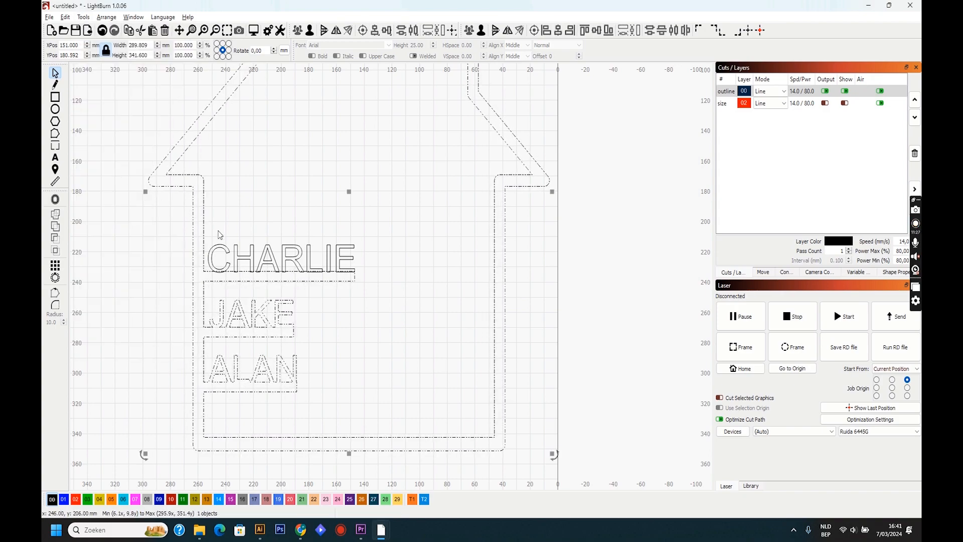
- Join the third name on the top bar to the house shape with a Boolean Union and clear the selection
{"action": "left_click", "coordinate": [218, 249], "text": "shift"}
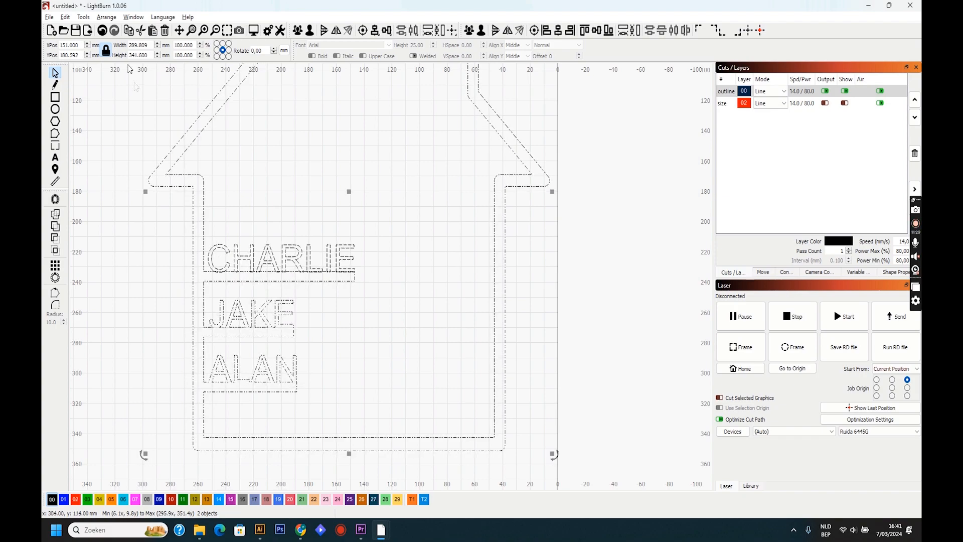
{"action": "left_click", "coordinate": [83, 18]}
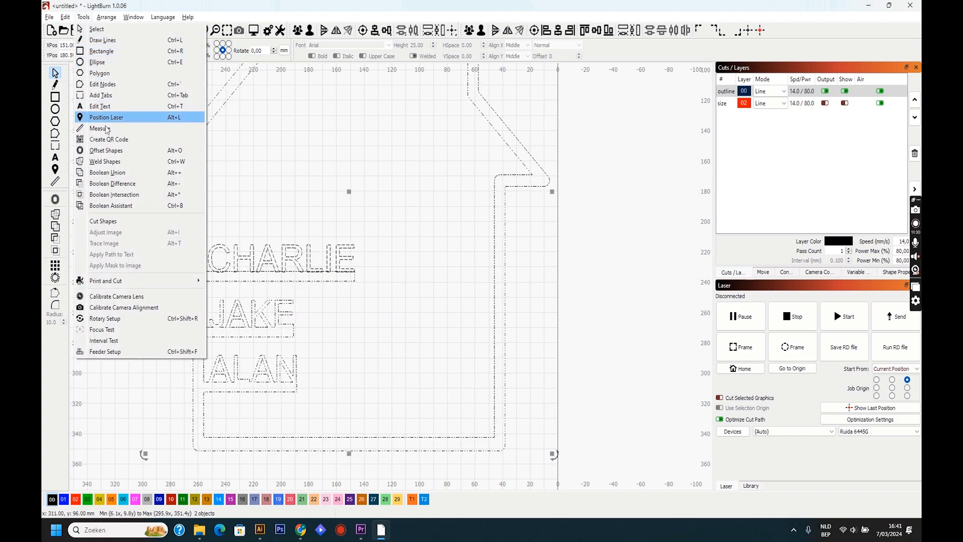
{"action": "left_click", "coordinate": [113, 169]}
{"action": "left_click", "coordinate": [317, 192]}
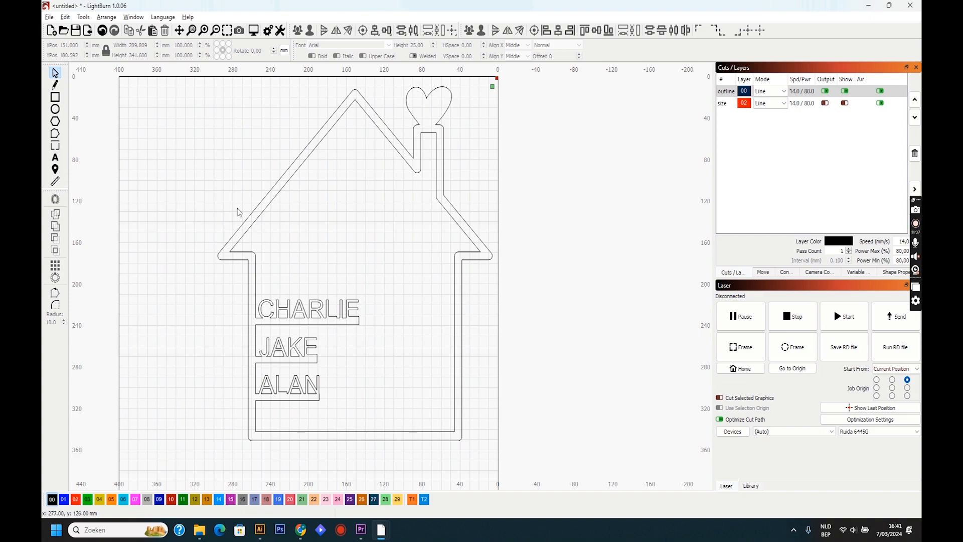